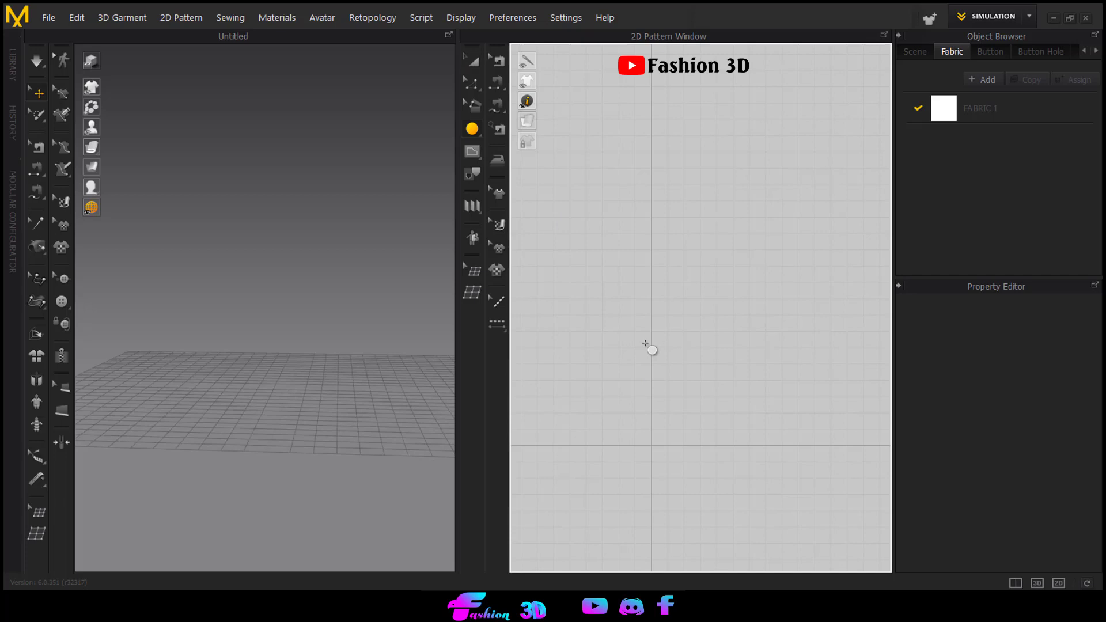
# Create a circular pattern with a 20 cm diameter in the 2D pattern window
pyautogui.click(653, 347)
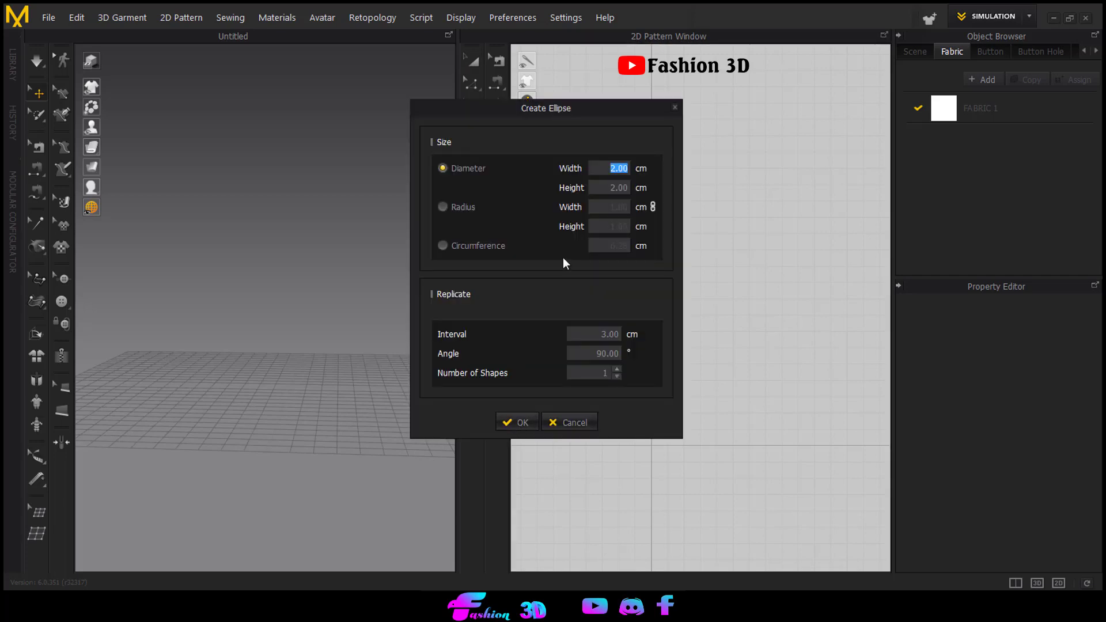
pyautogui.write('20')
pyautogui.click(516, 424)
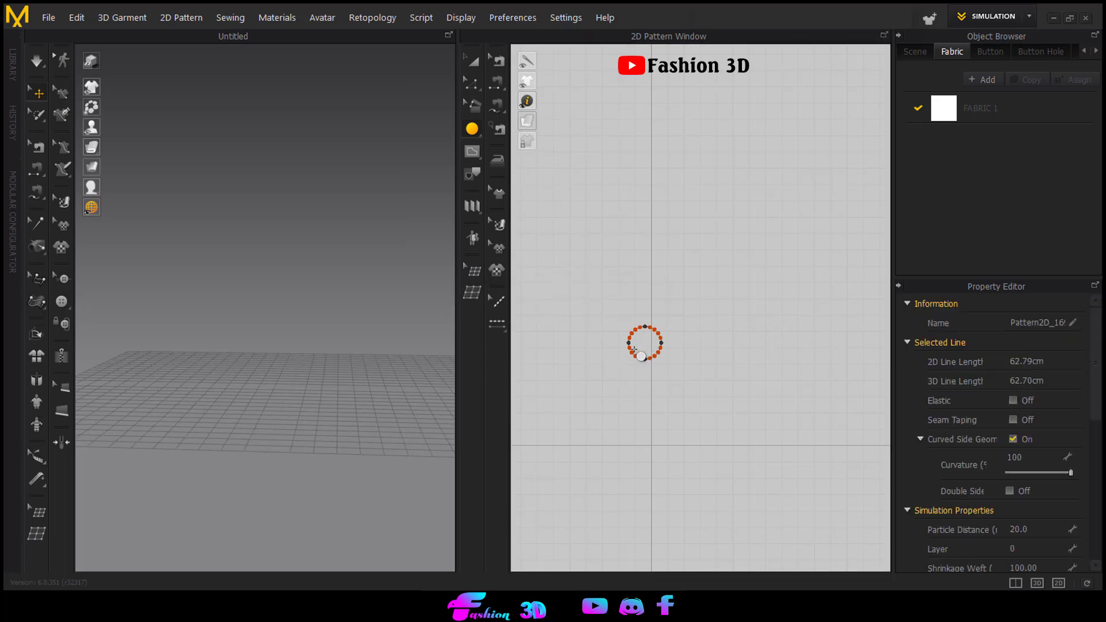
# Offset the circle's entire outline inward by 1 cm as an internal line
pyautogui.scroll(4, 642, 338)
pyautogui.click(477, 64)
pyautogui.scroll(4, 661, 363)
pyautogui.scroll(-1, 720, 341)
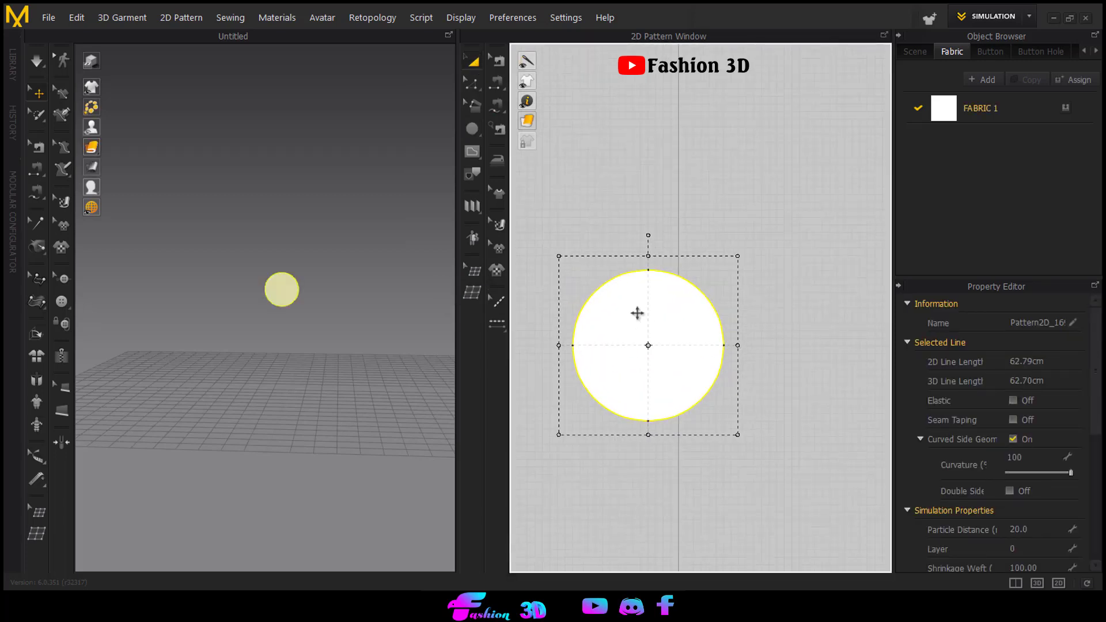
pyautogui.rightClick(701, 298)
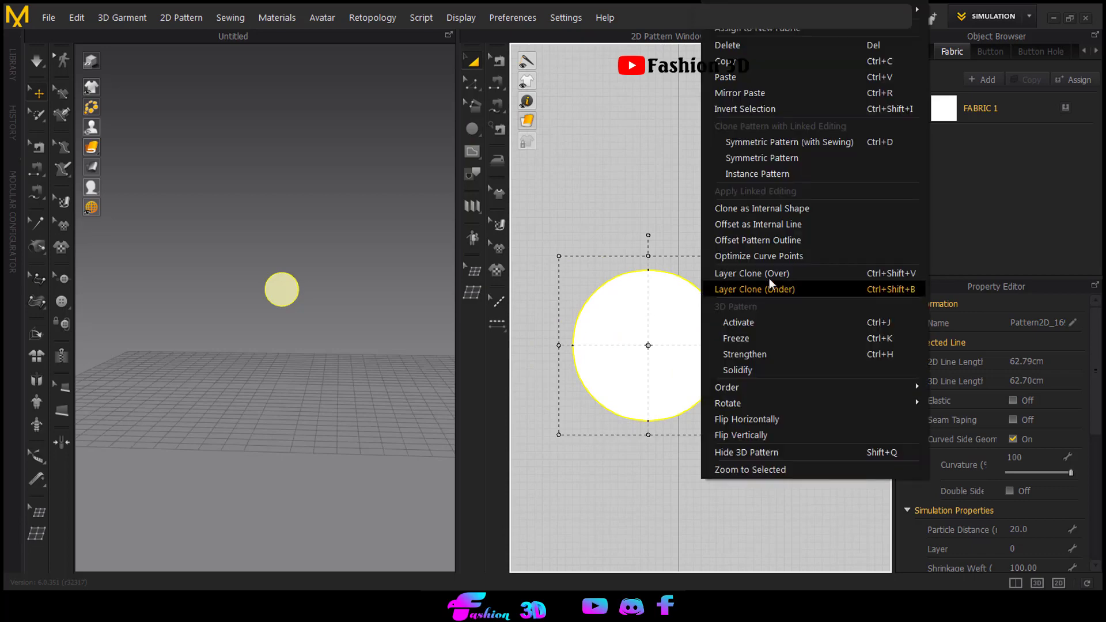
pyautogui.click(666, 239)
pyautogui.press('z')
pyautogui.doubleClick(676, 276)
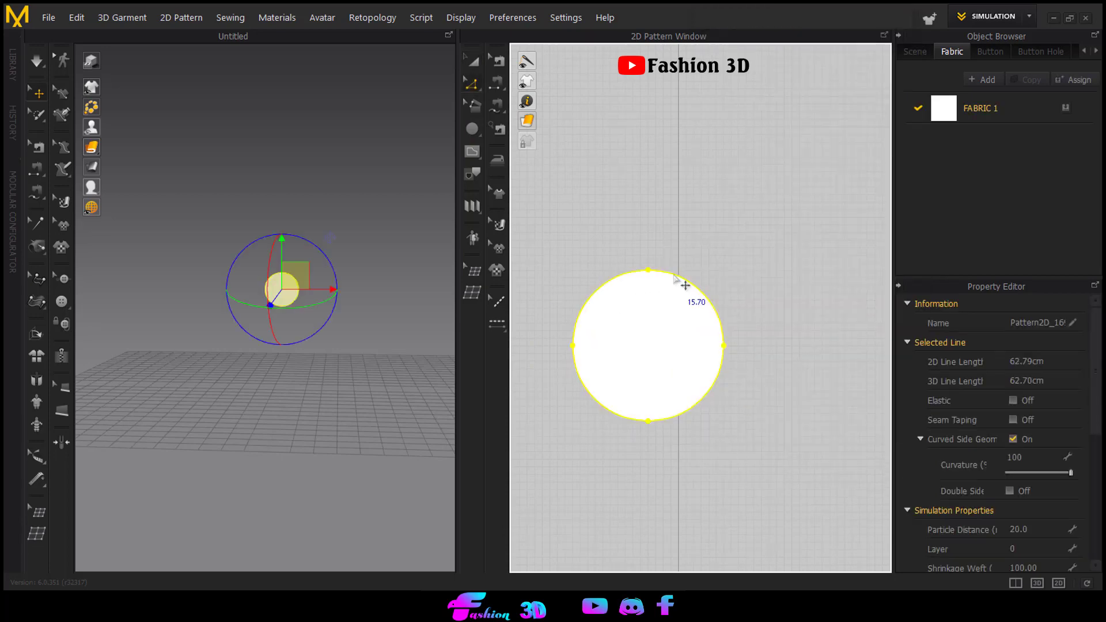
pyautogui.rightClick(674, 275)
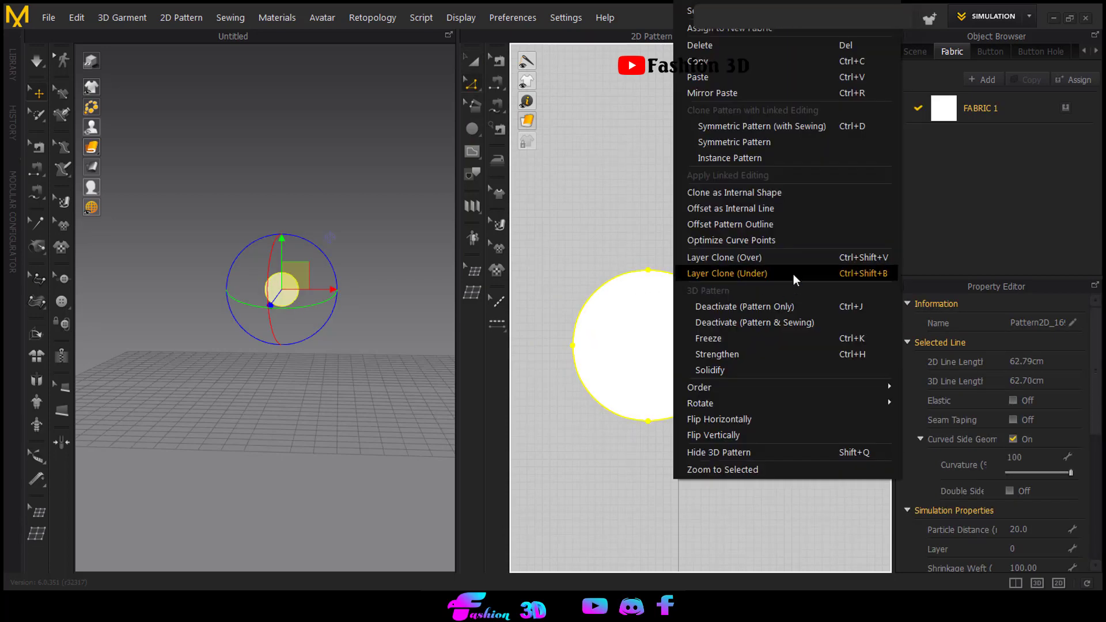
pyautogui.click(769, 209)
pyautogui.moveTo(563, 175); pyautogui.dragTo(385, 303)
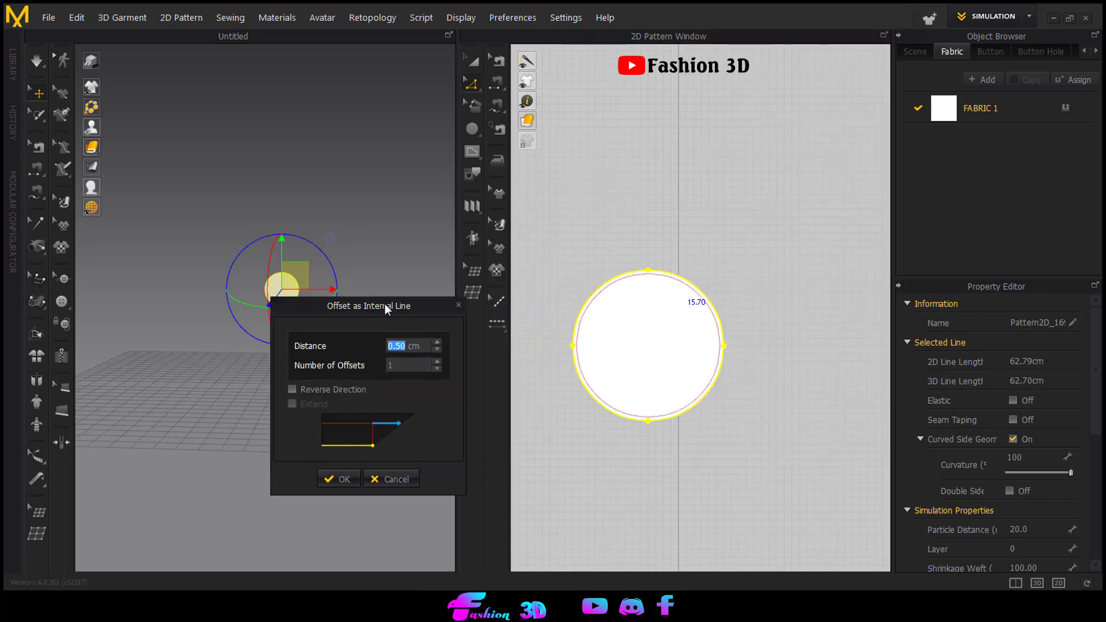
pyautogui.write('1.')
pyautogui.click(340, 480)
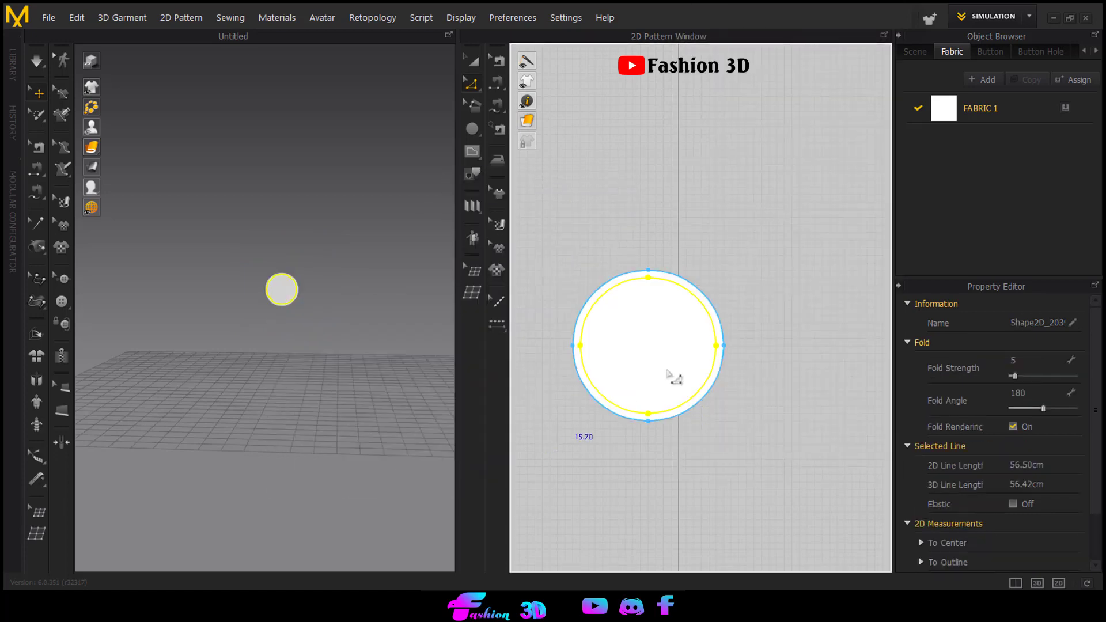
# Cut the pattern along the internal circle and delete the inner disc, keeping the outer ring
pyautogui.rightClick(711, 324)
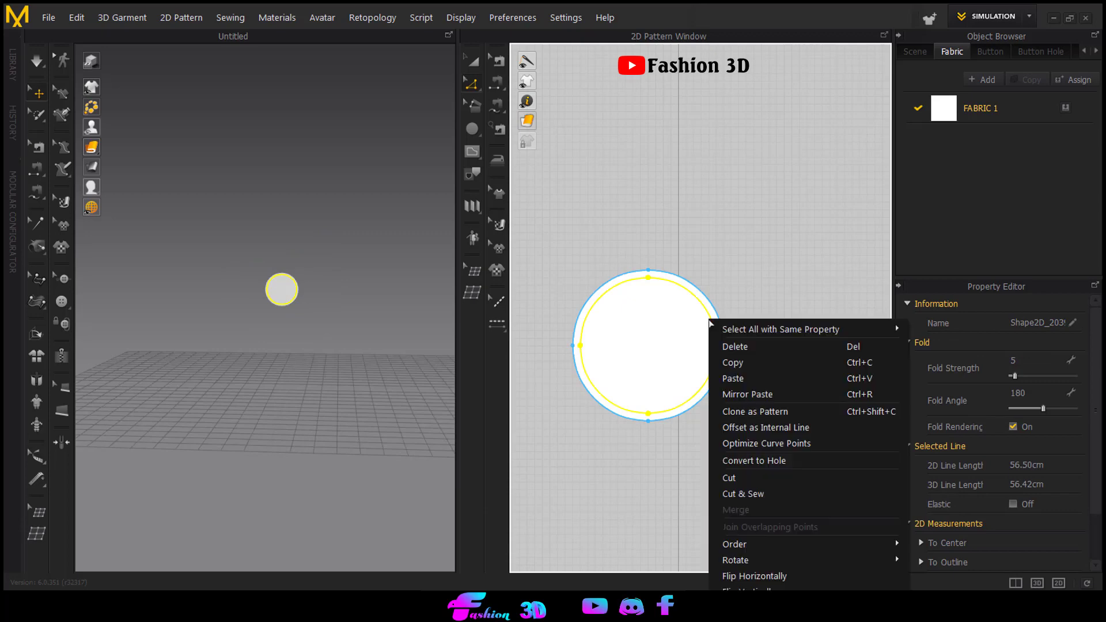
pyautogui.click(756, 482)
pyautogui.click(474, 64)
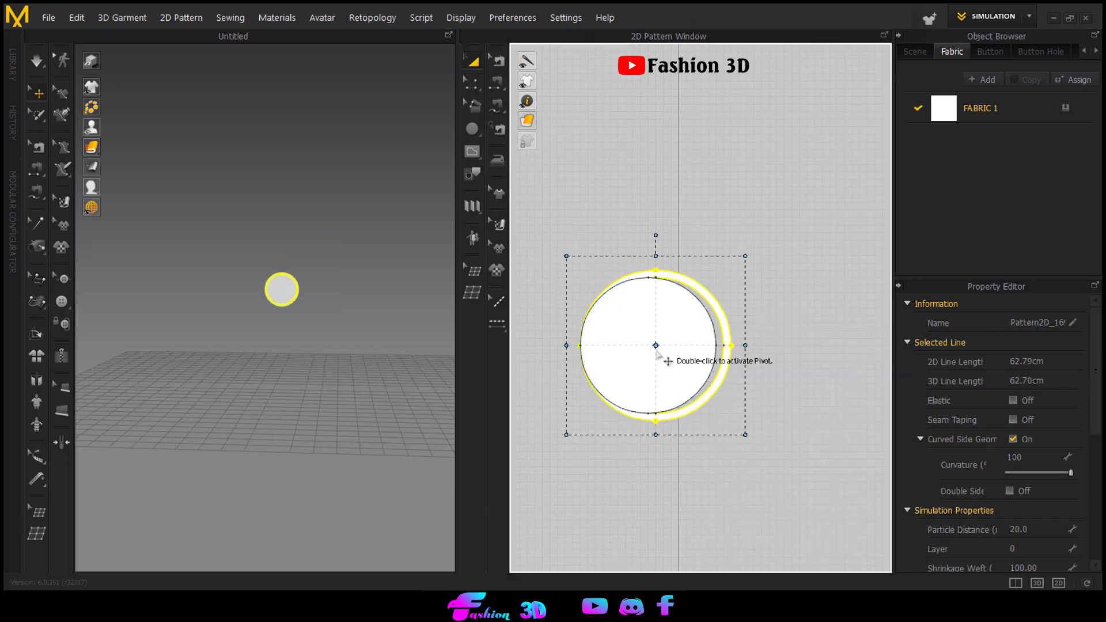
pyautogui.press('Delete')
pyautogui.hotkey('ctrl', 'z')
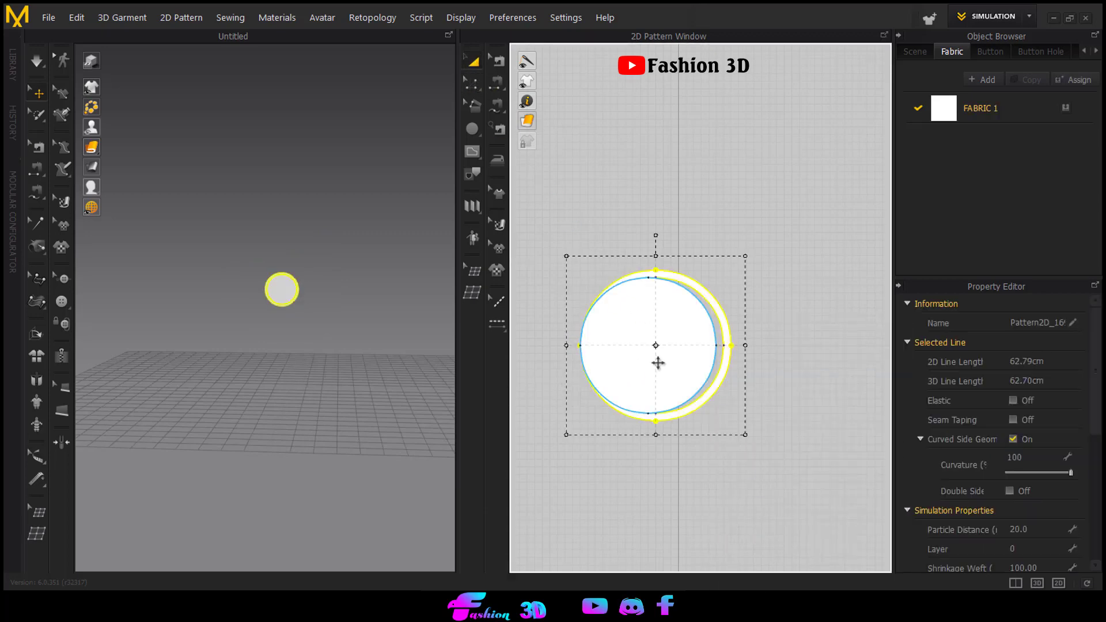
pyautogui.click(678, 340)
pyautogui.press('Delete')
pyautogui.click(717, 308)
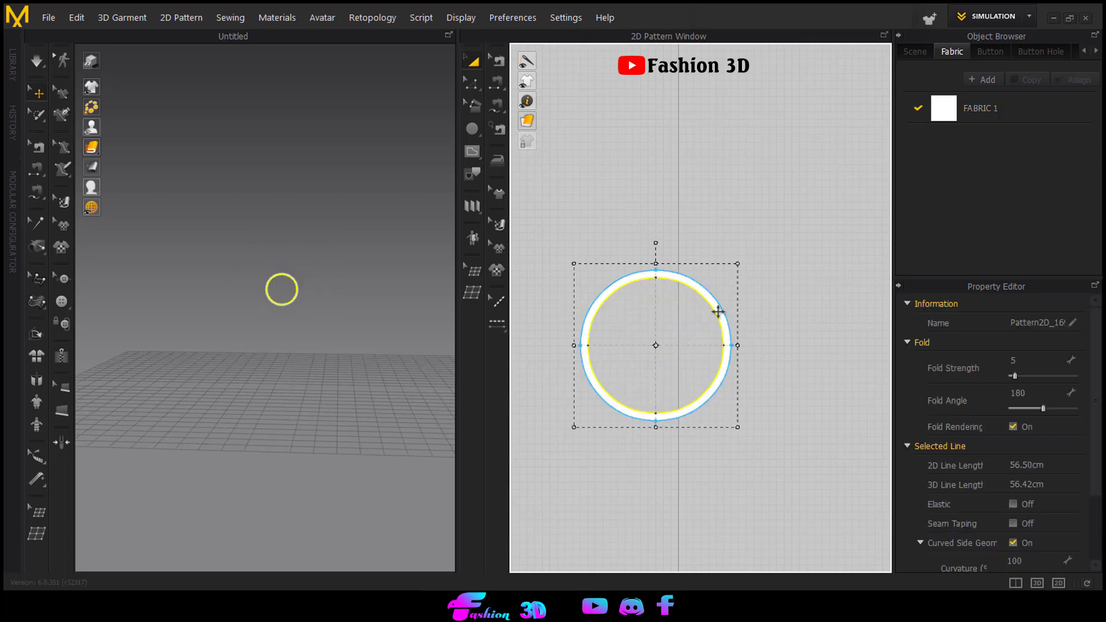
pyautogui.scroll(5, 715, 304)
pyautogui.scroll(-4, 737, 305)
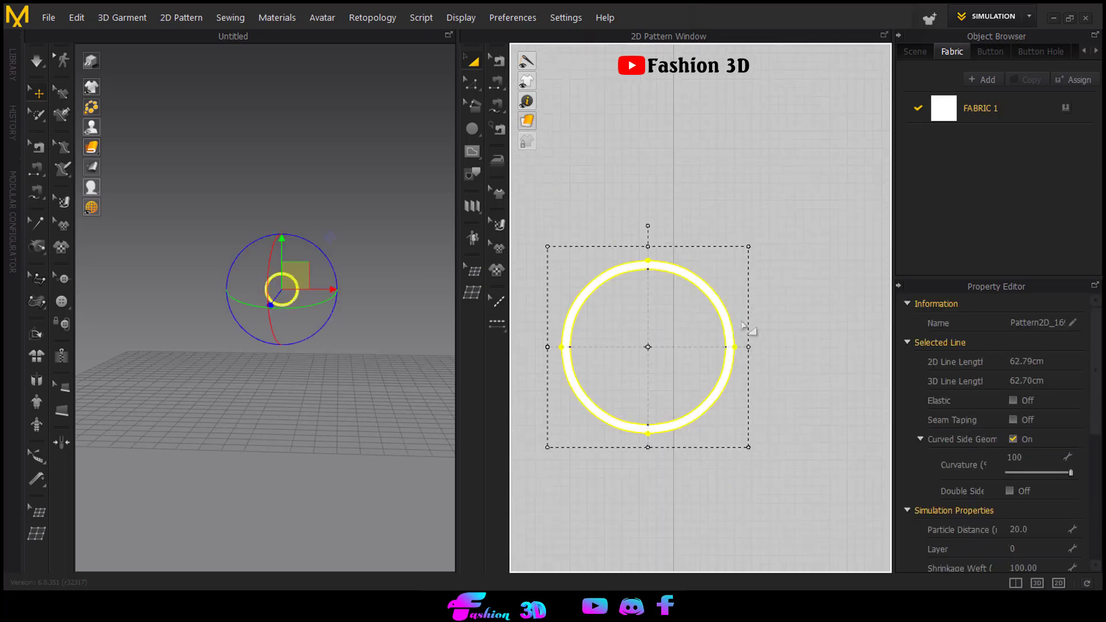
pyautogui.scroll(-6, 743, 259)
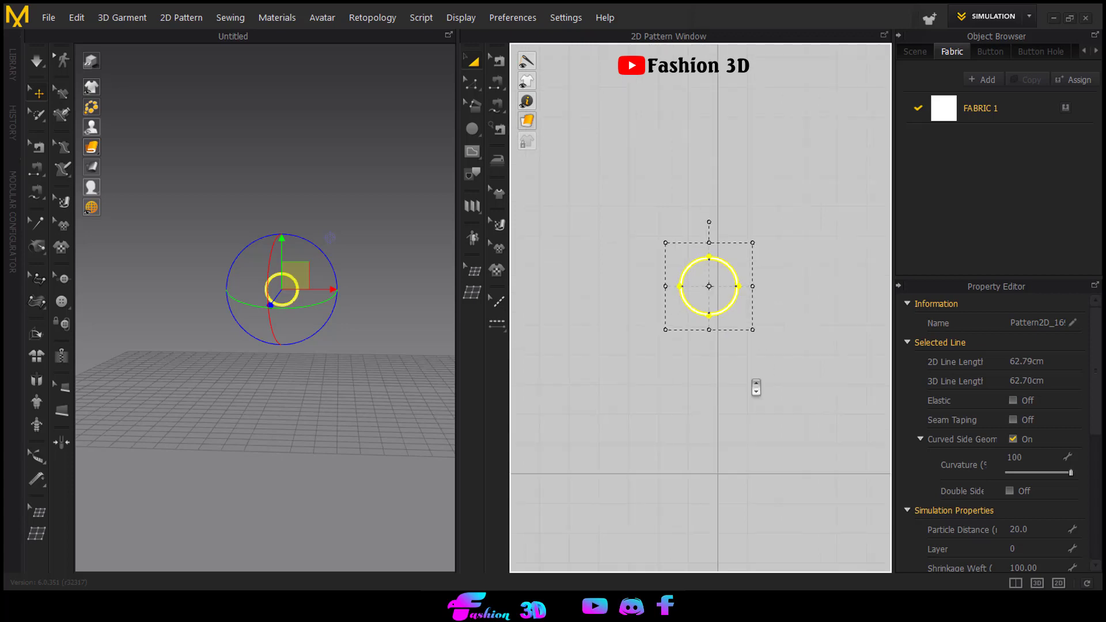
pyautogui.scroll(-2, 756, 387)
pyautogui.rightClick(717, 372)
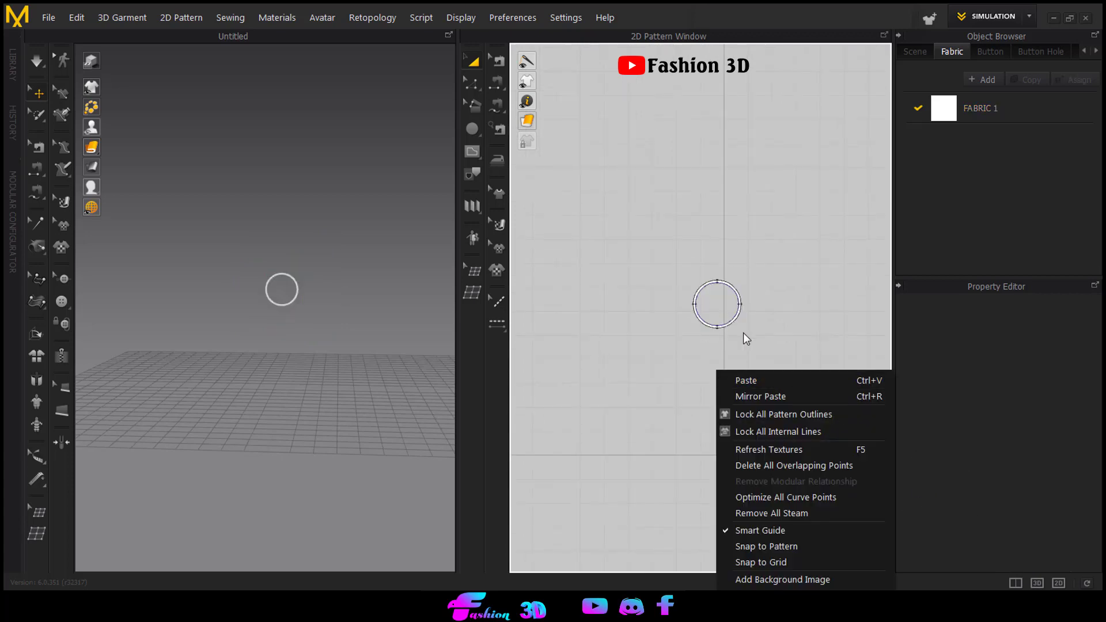
pyautogui.click(744, 333)
pyautogui.scroll(5, 742, 321)
pyautogui.moveTo(756, 341); pyautogui.dragTo(696, 284)
pyautogui.scroll(3, 734, 323)
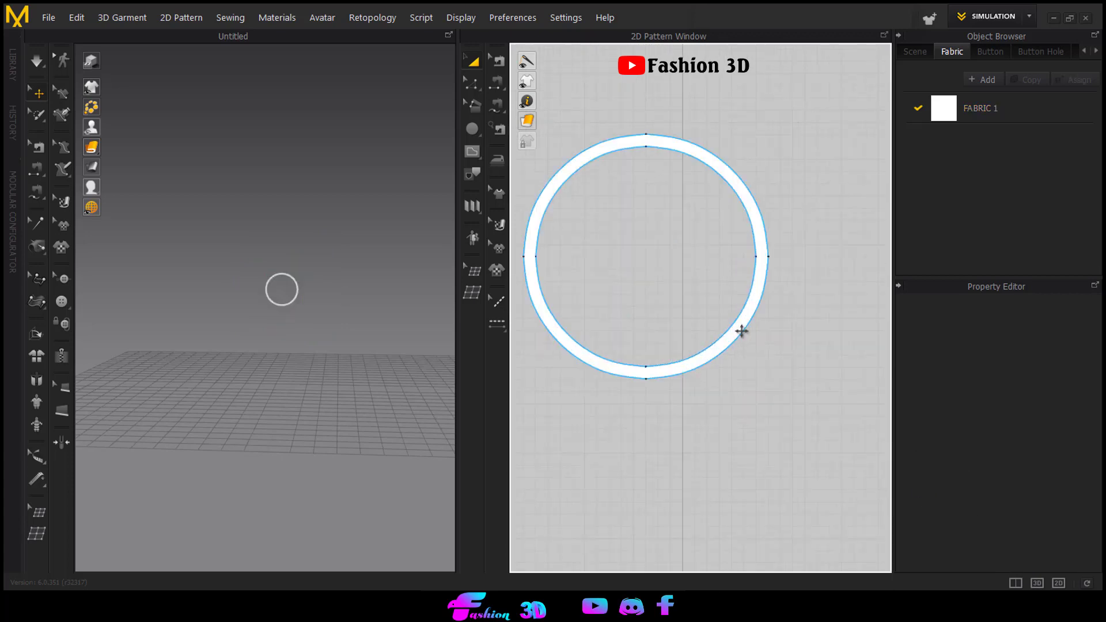
# Select the ring pattern and set its additional rendering thickness to 2
pyautogui.click(742, 331)
pyautogui.scroll(-3, 978, 481)
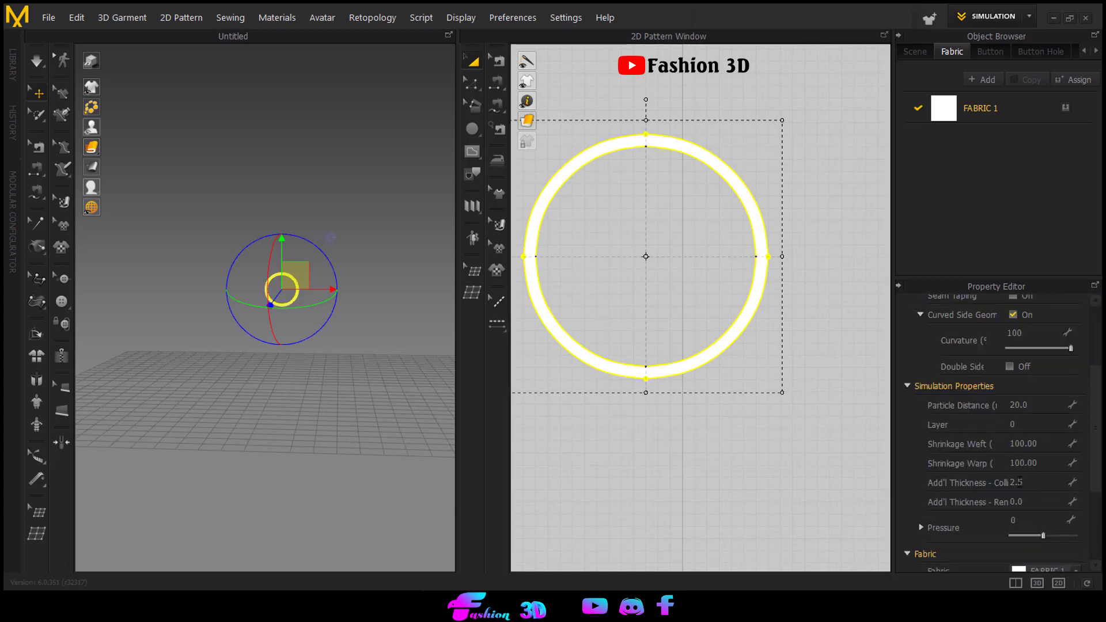
pyautogui.click(1030, 502)
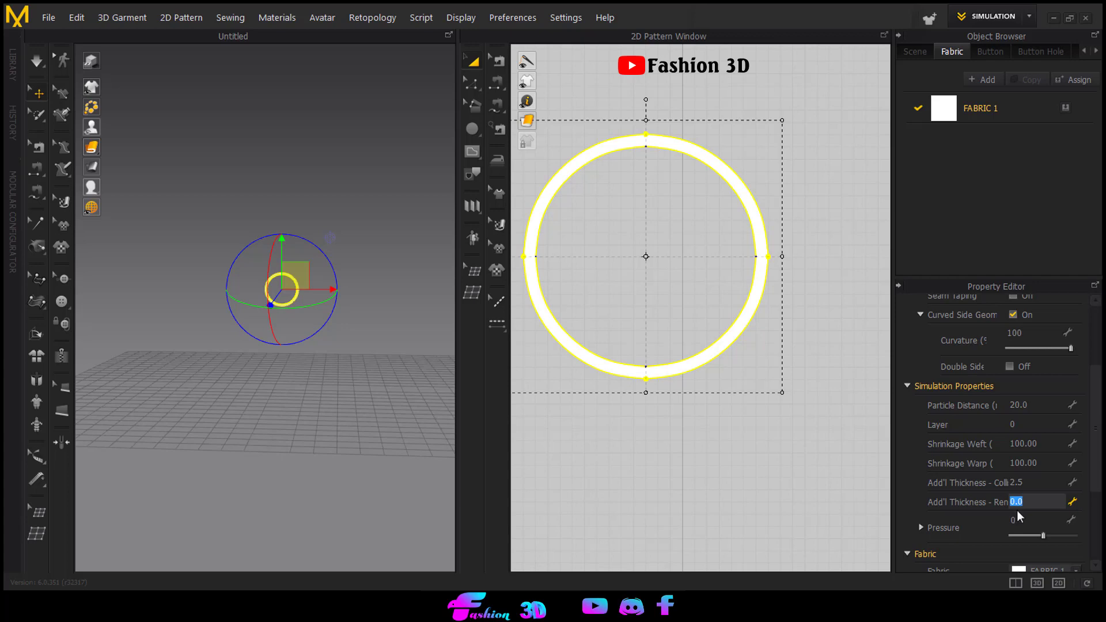
pyautogui.press('Return')
# Set the ring's additional rendering thickness to 30
pyautogui.scroll(5, 255, 254)
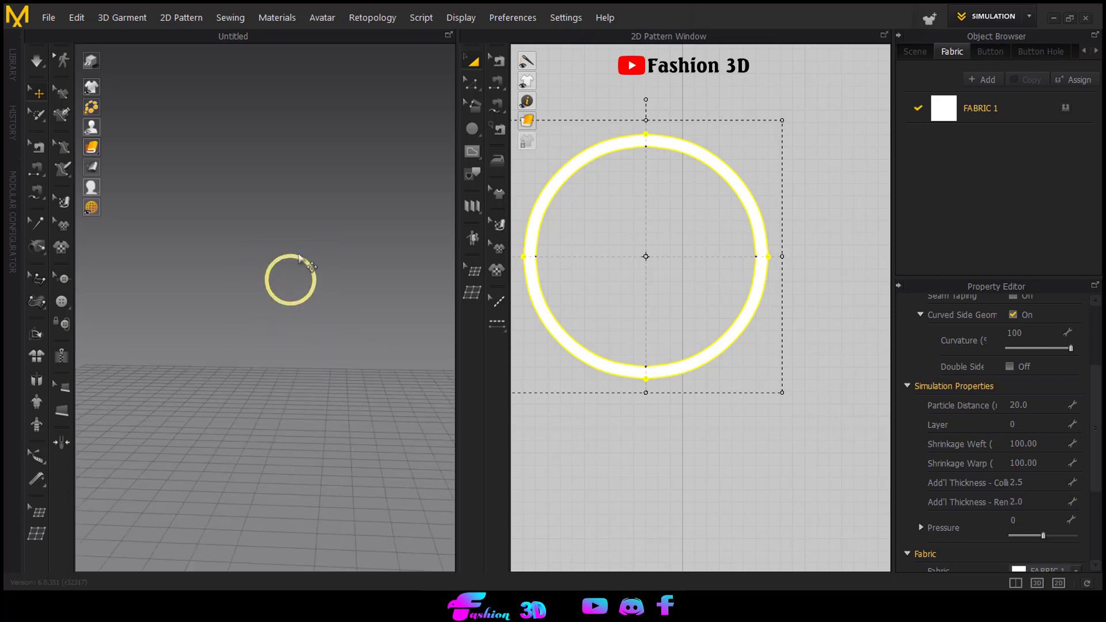
pyautogui.moveTo(300, 263); pyautogui.dragTo(222, 269, button='right')
pyautogui.scroll(4, 314, 225)
pyautogui.moveTo(314, 230); pyautogui.dragTo(402, 233, button='right')
pyautogui.click(1029, 503)
pyautogui.write('3')
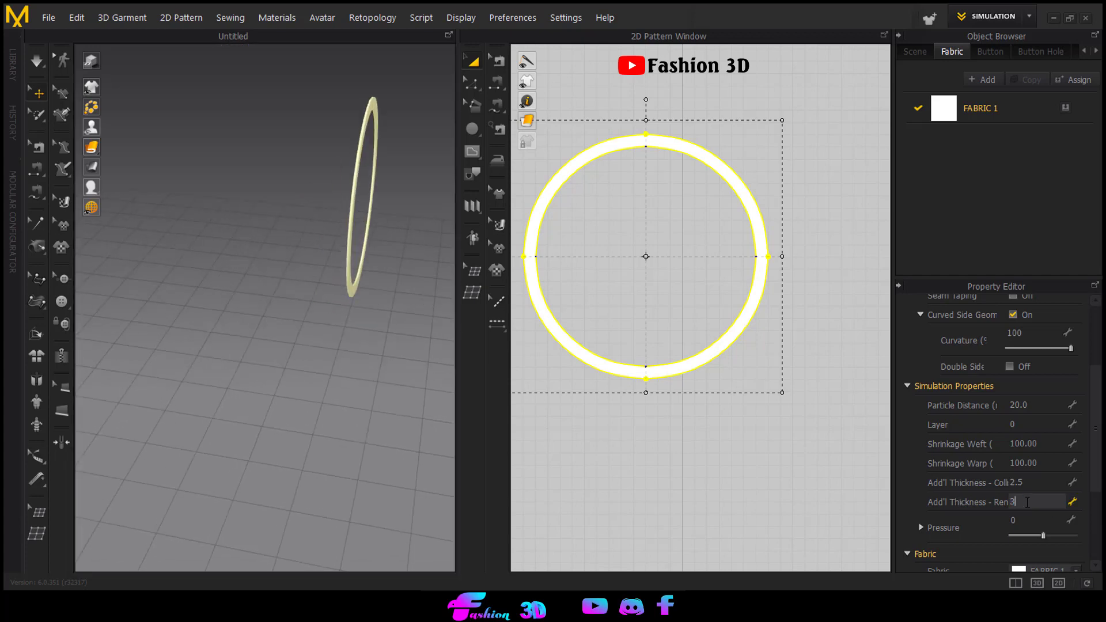
pyautogui.write('0')
pyautogui.press('Return')
# Set the ring's additional rendering thickness to 40 and deselect the ring
pyautogui.moveTo(338, 240); pyautogui.dragTo(369, 168, button='right')
pyautogui.click(1026, 502)
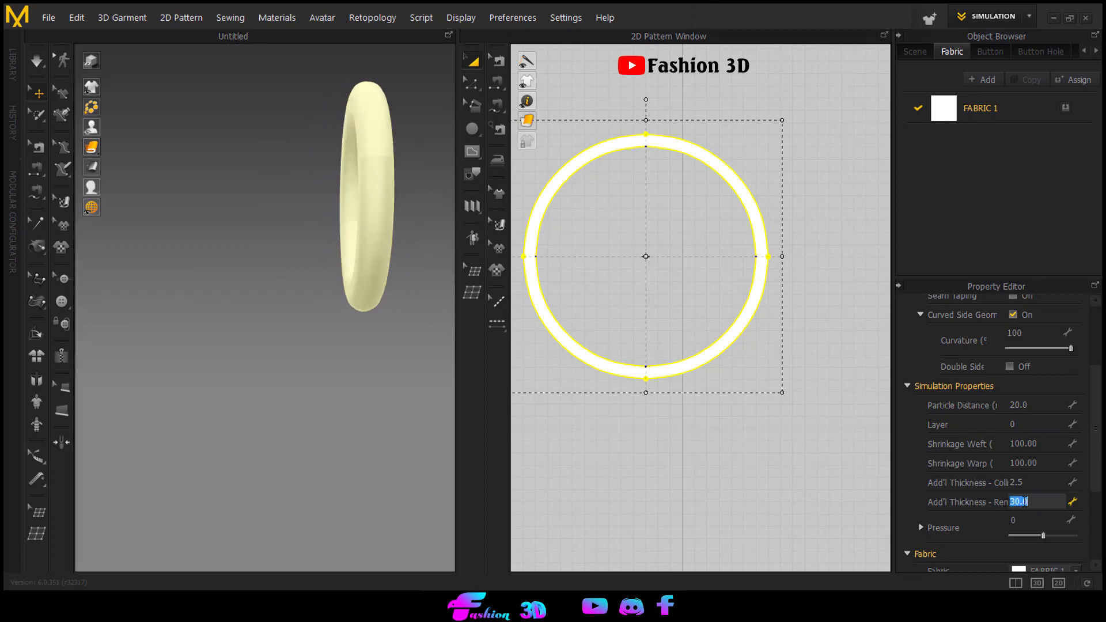
pyautogui.write('40')
pyautogui.press('Return')
pyautogui.moveTo(366, 239); pyautogui.dragTo(519, 296, button='right')
pyautogui.click(420, 268)
# Set the material type of FABRIC 1 to Metal
pyautogui.scroll(-3, 388, 272)
pyautogui.scroll(-4, 1021, 422)
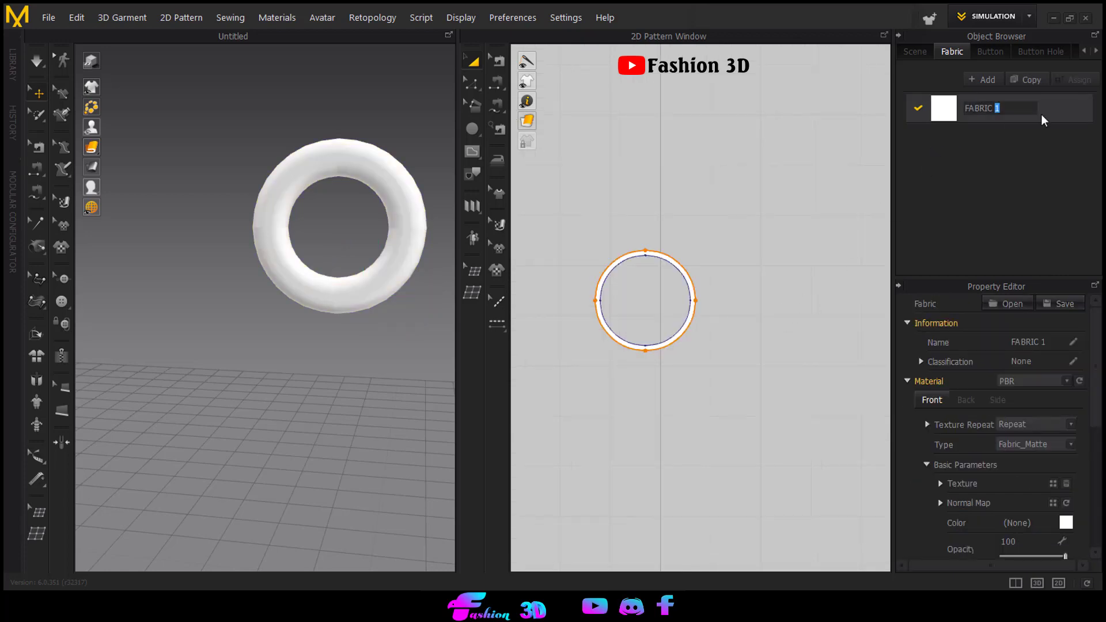
pyautogui.click(1044, 117)
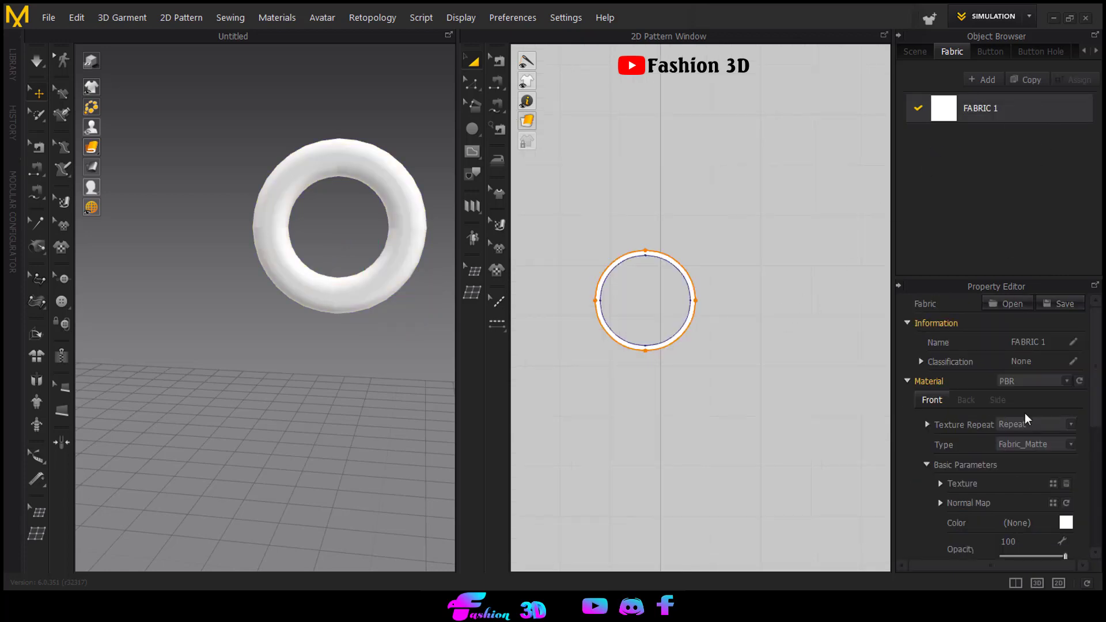
pyautogui.click(1071, 444)
pyautogui.click(1031, 510)
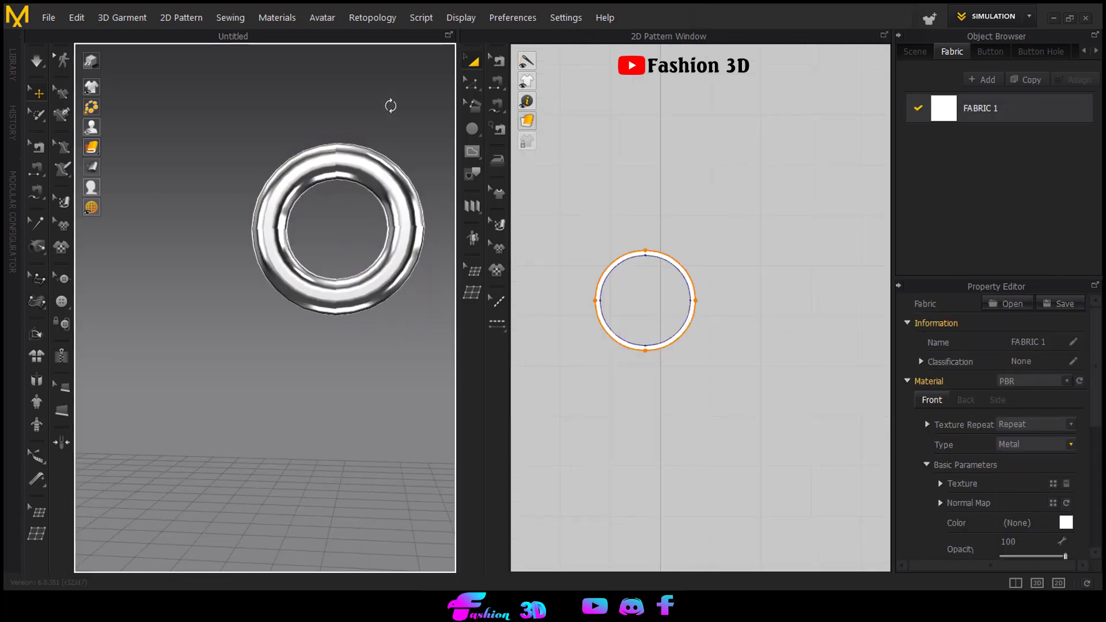
pyautogui.moveTo(391, 105); pyautogui.dragTo(361, 157, button='right')
pyautogui.click(362, 157)
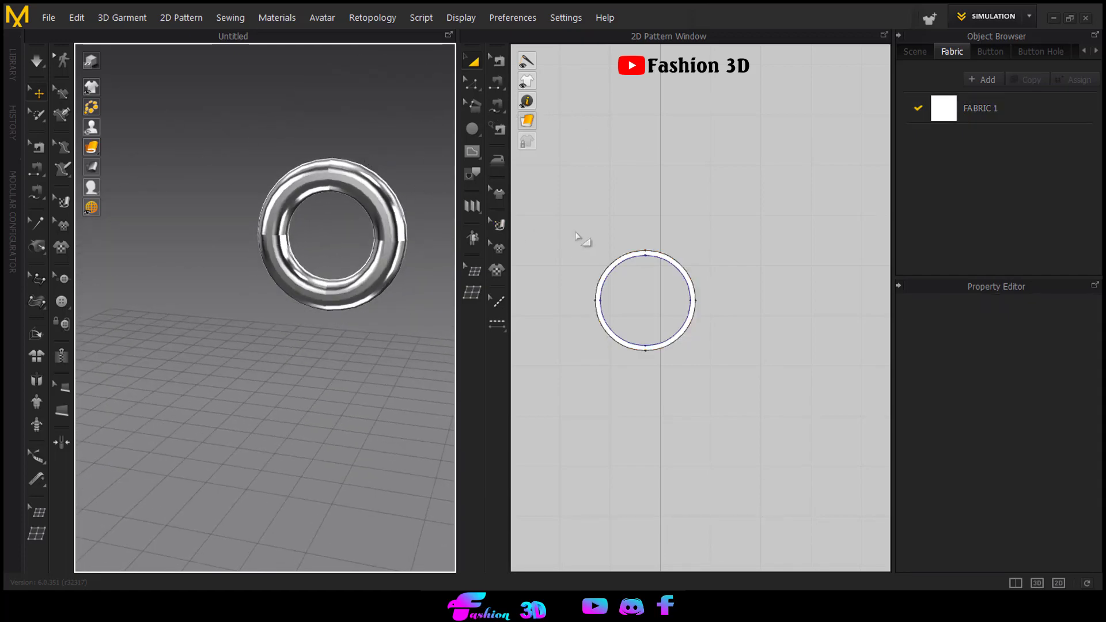
# Copy the ring pattern and paste the duplicate beside the original, aligned horizontally with it
pyautogui.click(652, 252)
pyautogui.scroll(5, 670, 234)
pyautogui.click(691, 220)
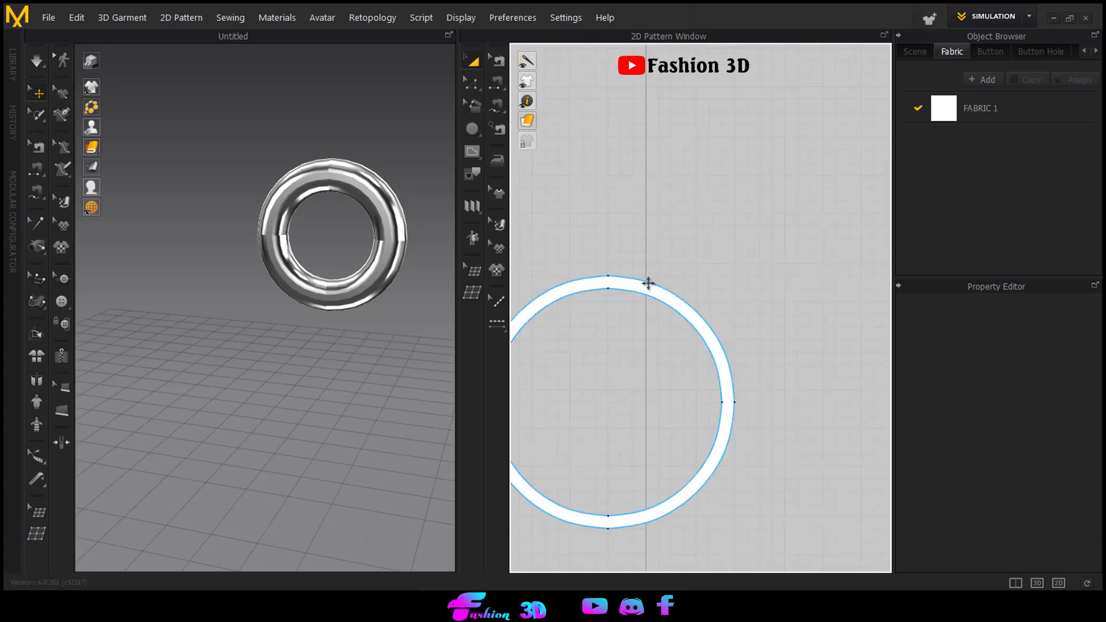
pyautogui.click(648, 283)
pyautogui.hotkey('ctrl', 'c')
pyautogui.hotkey('ctrl', 'v')
pyautogui.scroll(-4, 691, 302)
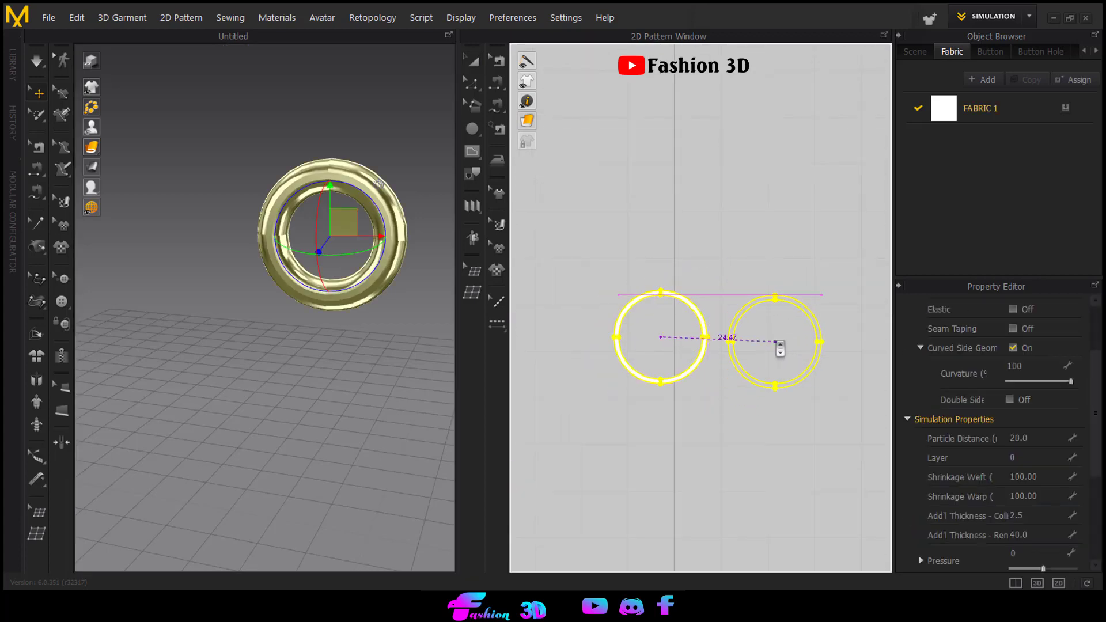
pyautogui.click(777, 344)
# Rotate the duplicated ring in 3D so that it lies nearly flat, roughly perpendicular to the original ring
pyautogui.click(361, 167)
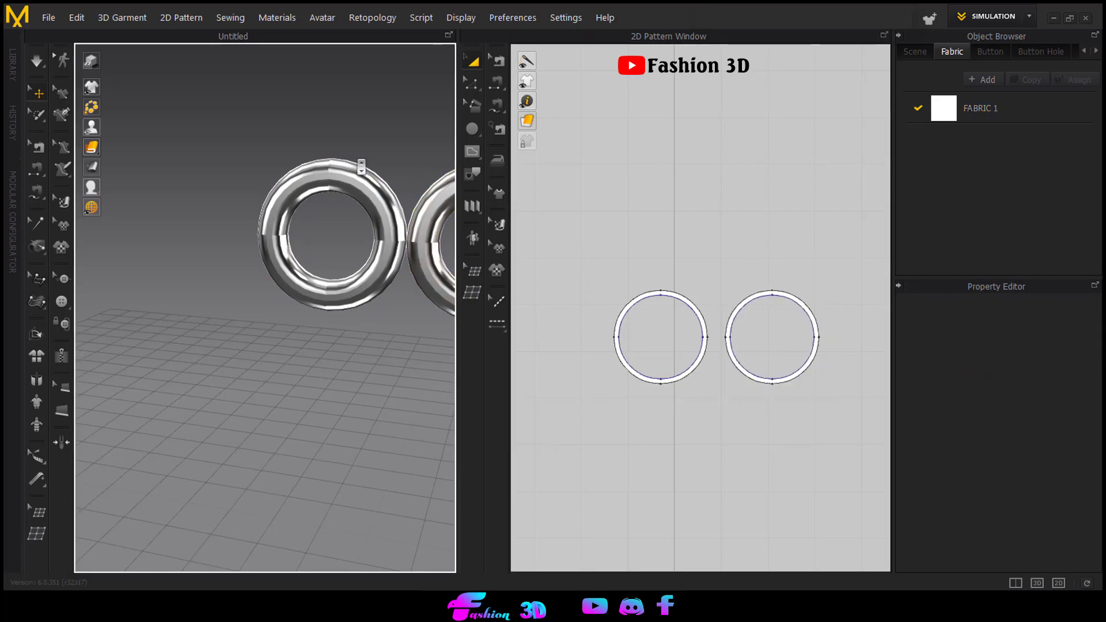
pyautogui.scroll(-4, 361, 167)
pyautogui.moveTo(381, 252); pyautogui.dragTo(277, 266, button='right')
pyautogui.moveTo(353, 298)
pyautogui.mouseDown(button='right')
pyautogui.moveTo(349, 273)
pyautogui.moveTo(353, 283)
pyautogui.mouseUp(button='right')
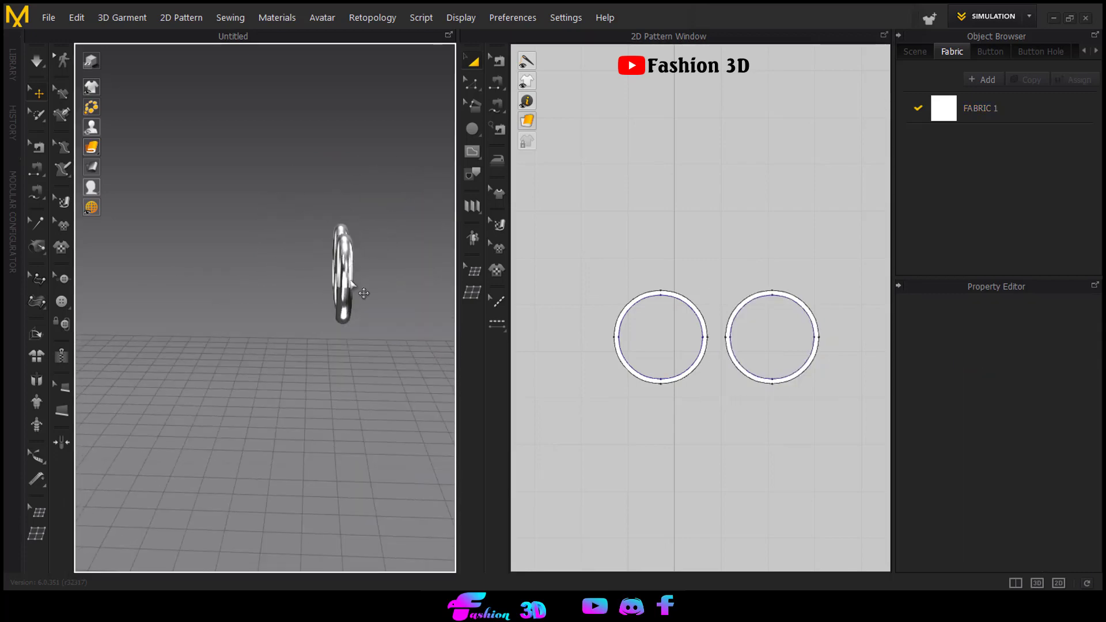
pyautogui.click(350, 282)
pyautogui.rightClick(349, 280)
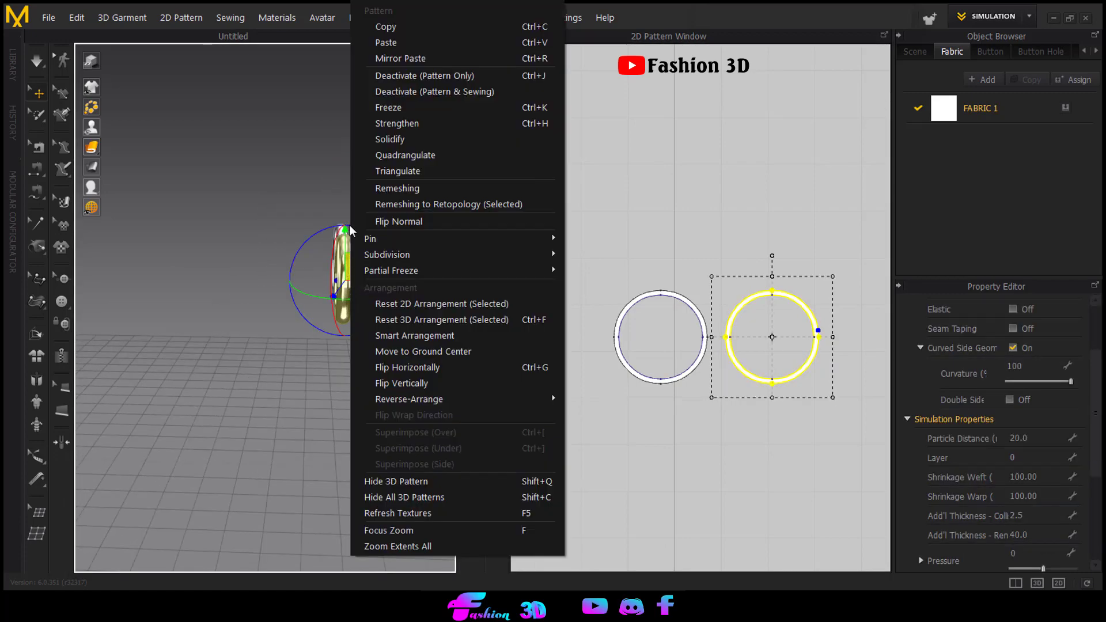
pyautogui.click(314, 233)
pyautogui.moveTo(315, 234); pyautogui.dragTo(379, 262)
pyautogui.click(380, 263)
pyautogui.moveTo(369, 298); pyautogui.dragTo(501, 335, button='right')
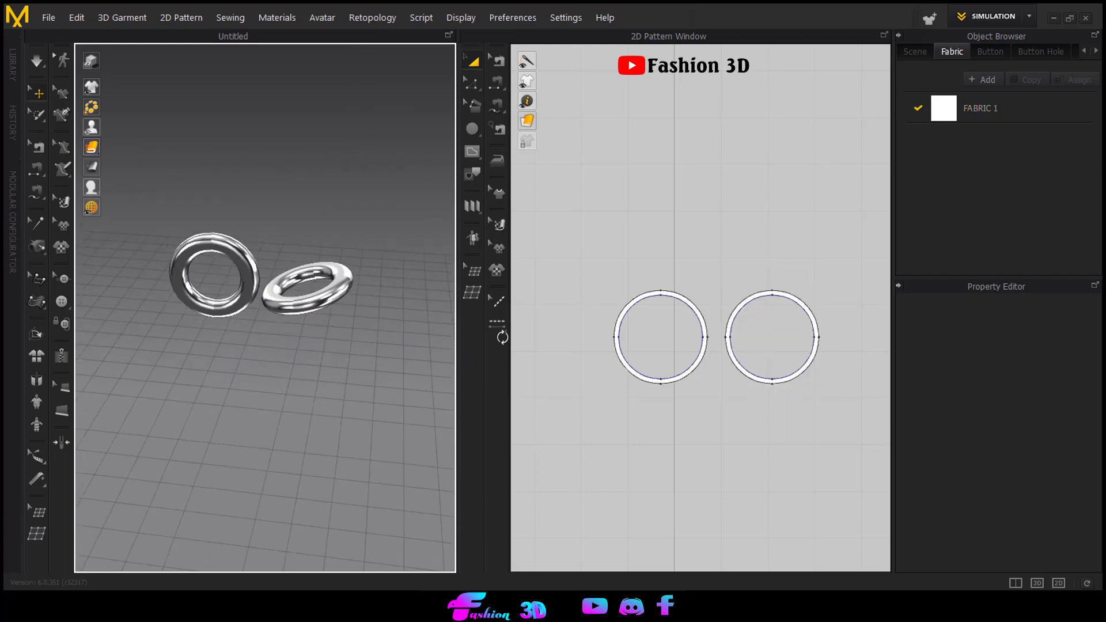
# Move the duplicated ring in 3D until it interlocks with the original like a chain link
pyautogui.click(338, 282)
pyautogui.moveTo(374, 239); pyautogui.dragTo(330, 281)
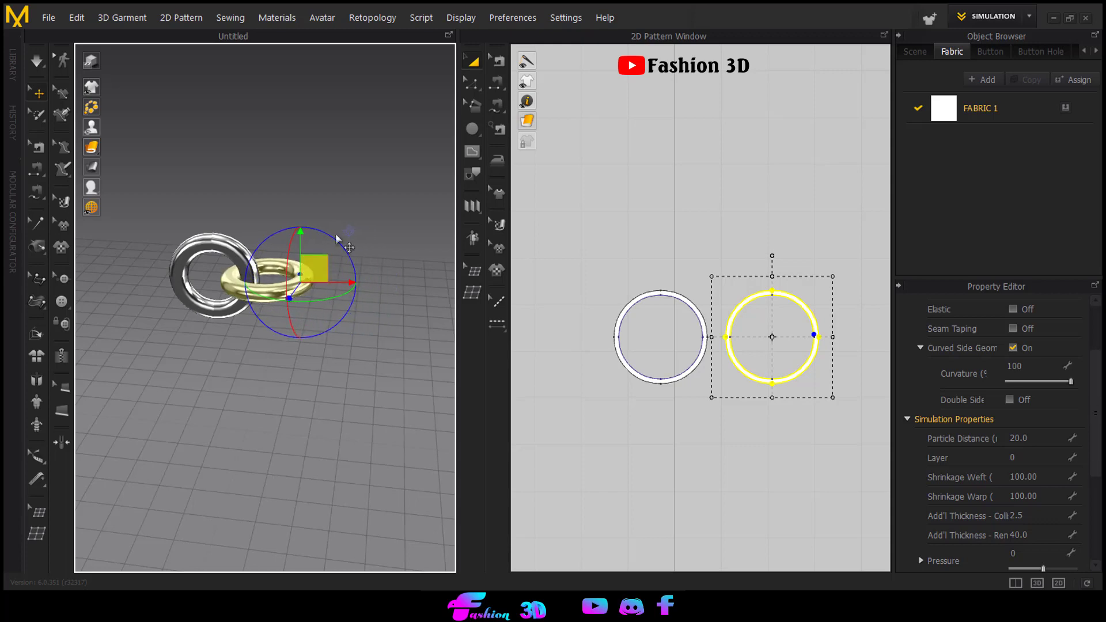
pyautogui.click(282, 221)
pyautogui.scroll(-2, 279, 220)
pyautogui.moveTo(278, 220); pyautogui.dragTo(331, 270, button='right')
# Start an OBJ export of both selected ring patterns under the file name chain on the Desktop
pyautogui.hotkey('ctrl', 'a')
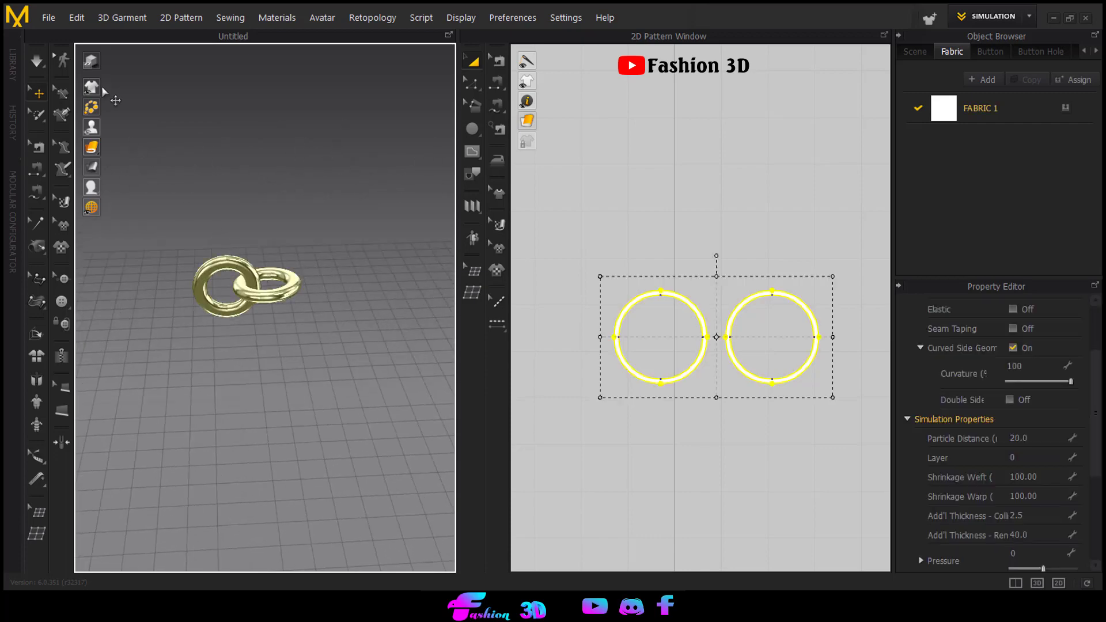
pyautogui.click(49, 18)
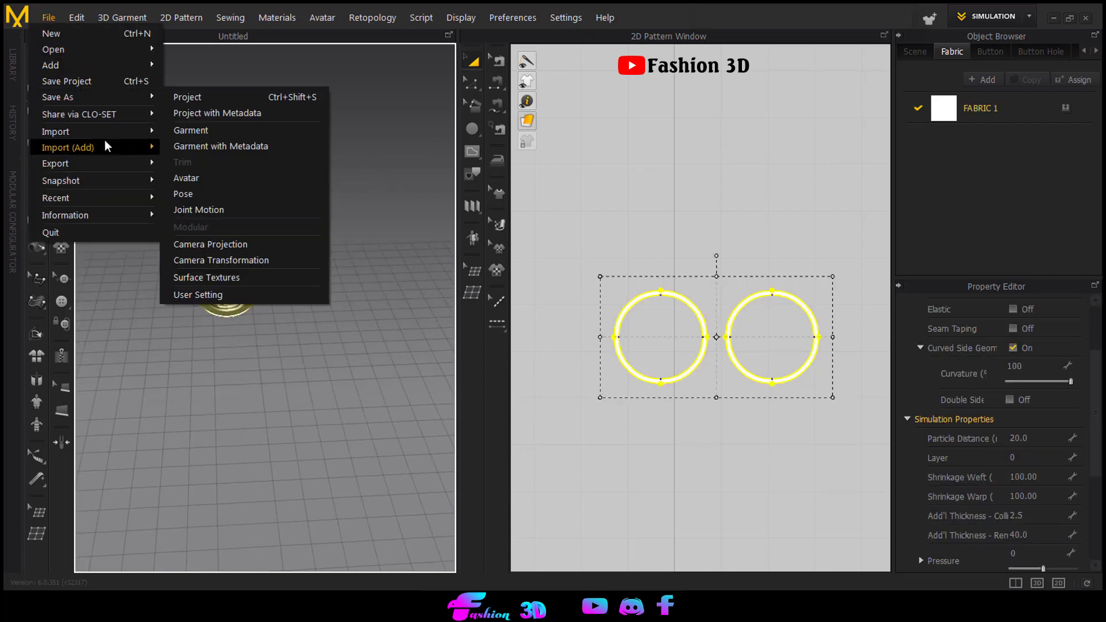
pyautogui.moveTo(79, 134)
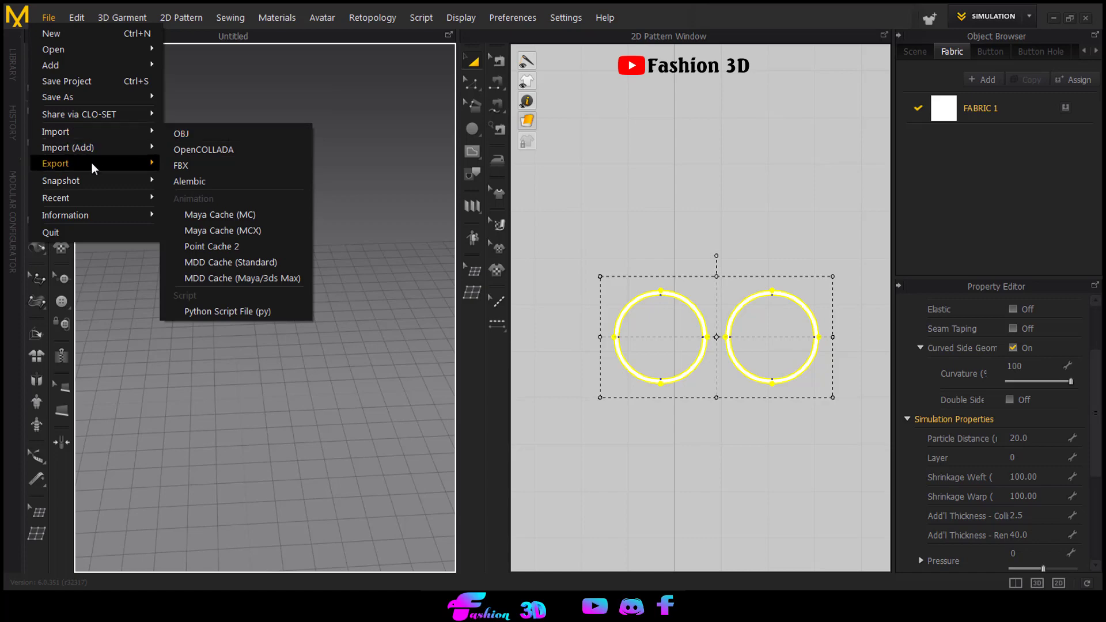
pyautogui.moveTo(87, 164)
pyautogui.click(196, 166)
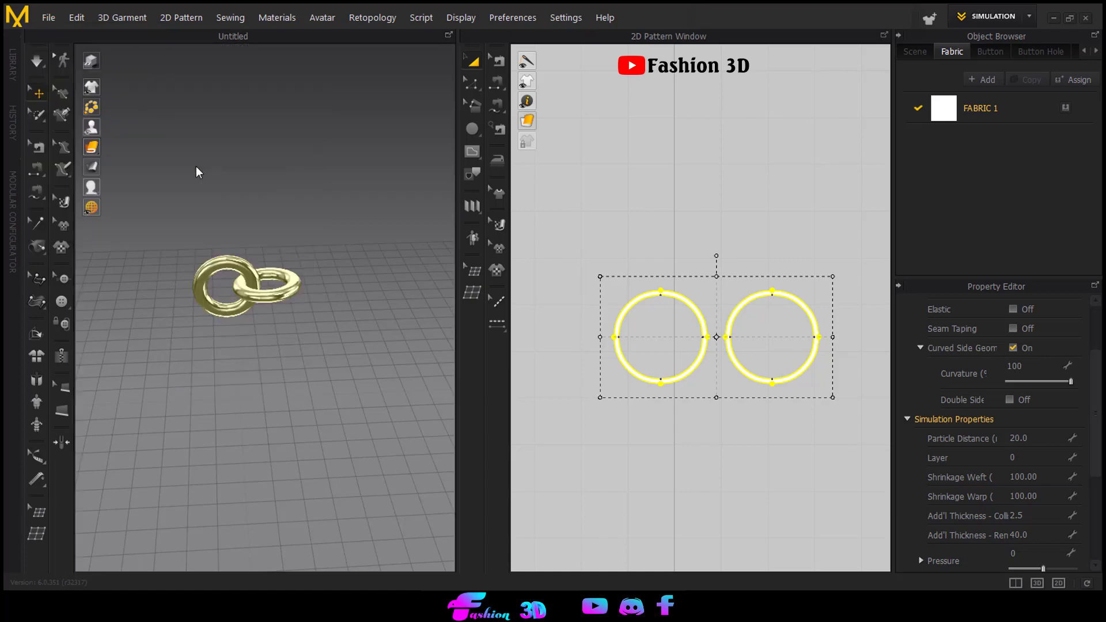
pyautogui.click(74, 33)
pyautogui.click(93, 47)
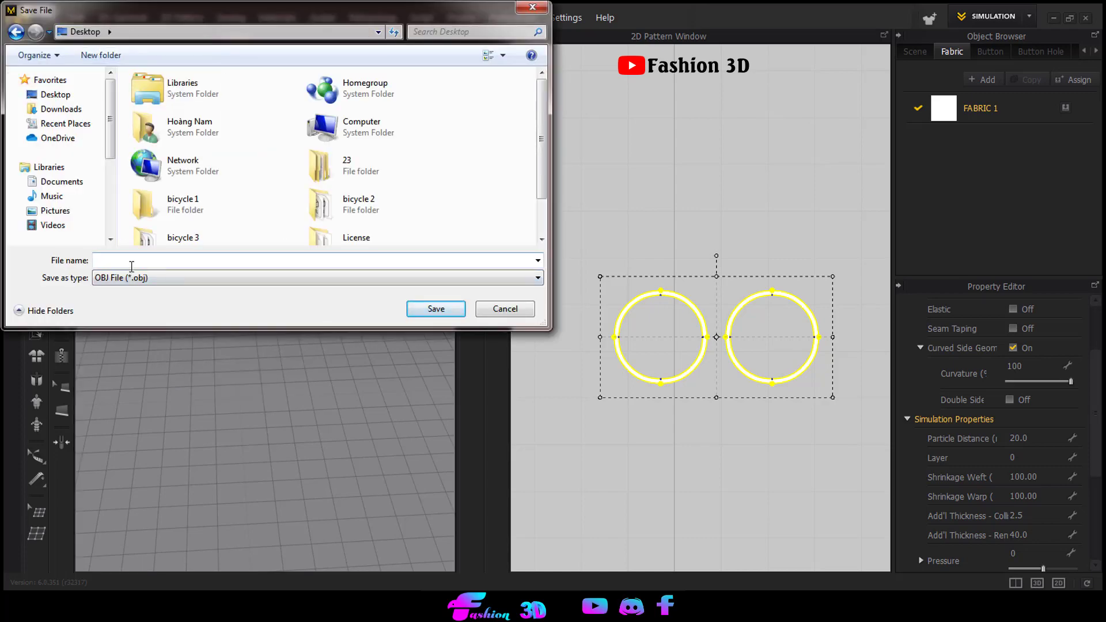
pyautogui.write('chian')
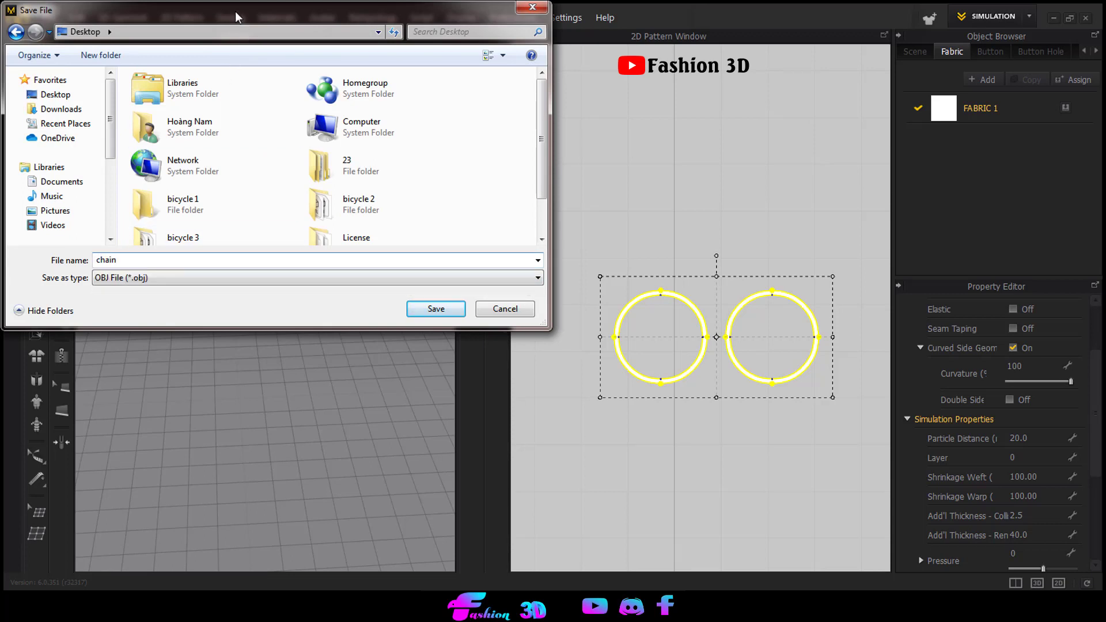
pyautogui.click(419, 308)
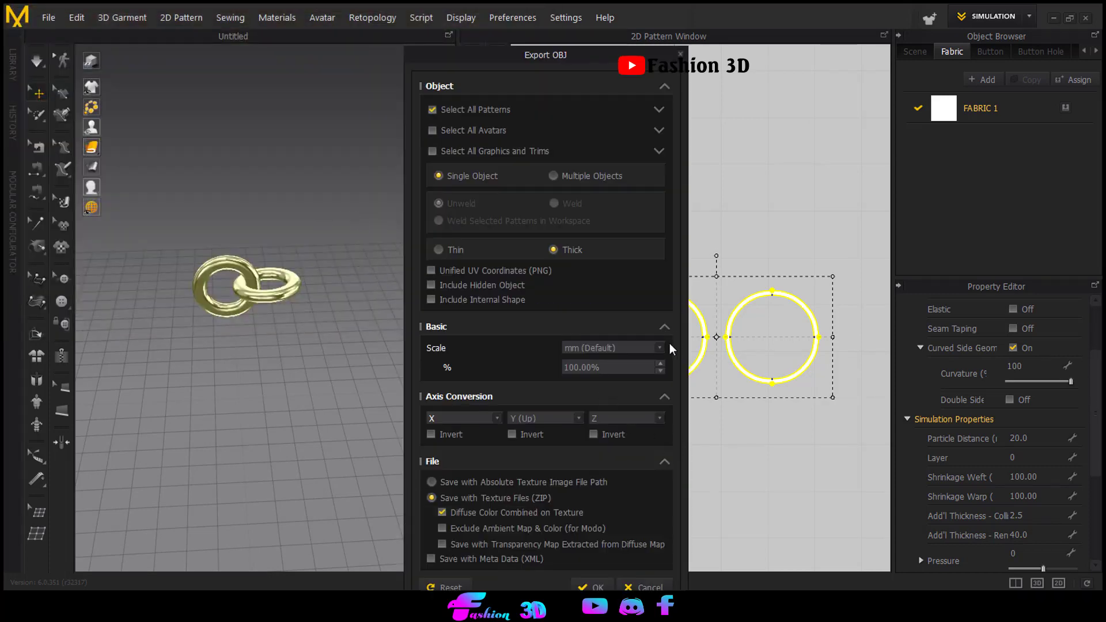
# Set the OBJ export scale to cm (DAZ Studio) at 10% and complete the export
pyautogui.click(660, 349)
pyautogui.click(661, 349)
pyautogui.click(658, 348)
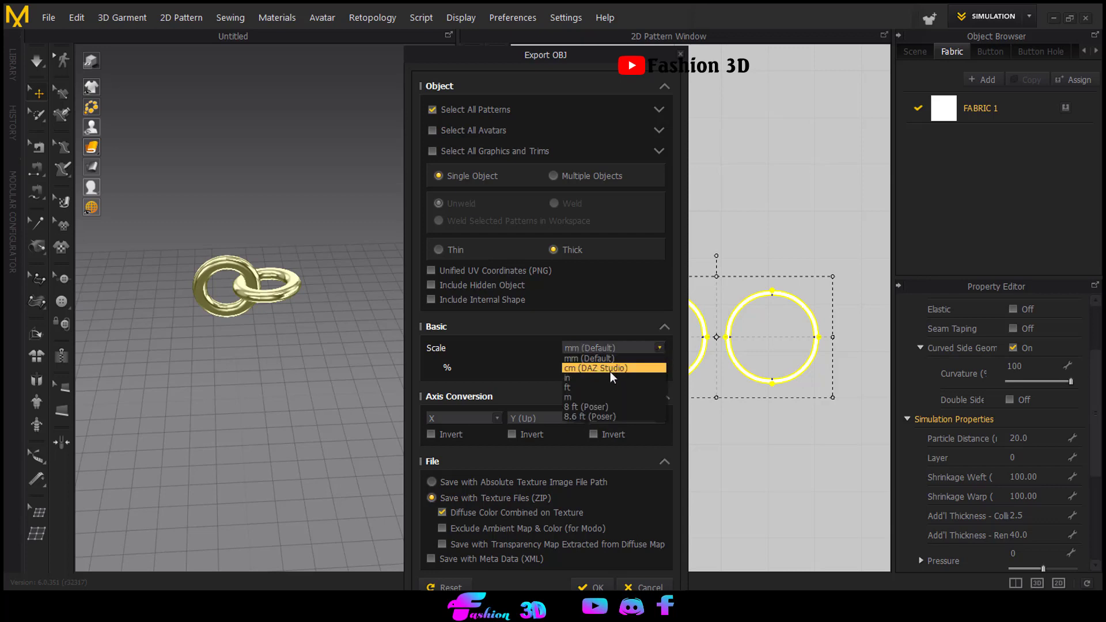
pyautogui.click(611, 372)
pyautogui.doubleClick(616, 367)
pyautogui.write('10')
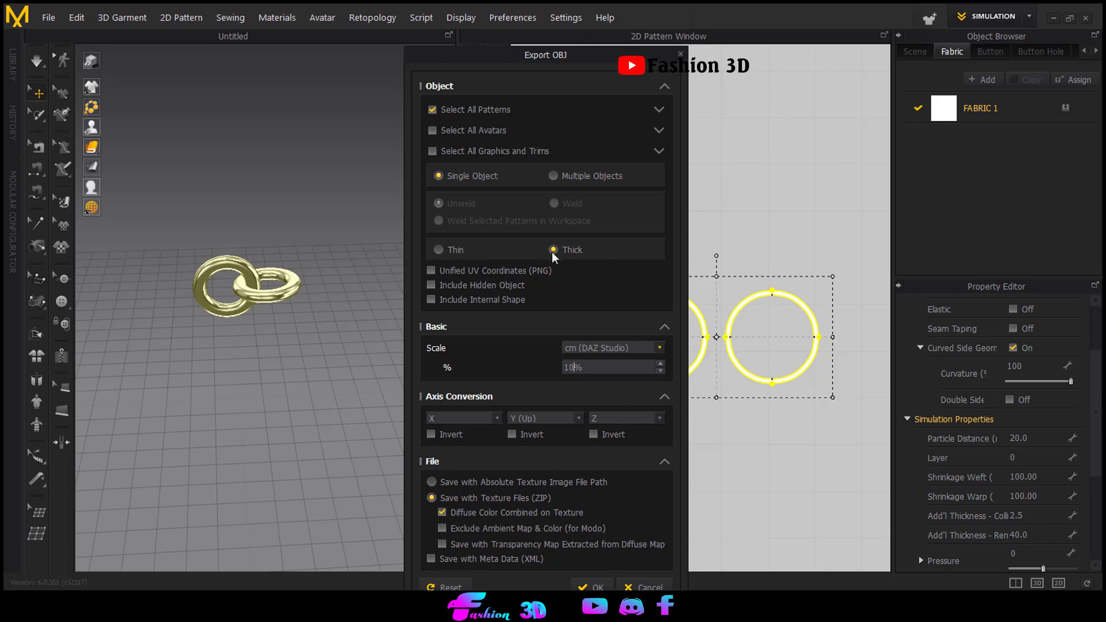
pyautogui.click(592, 587)
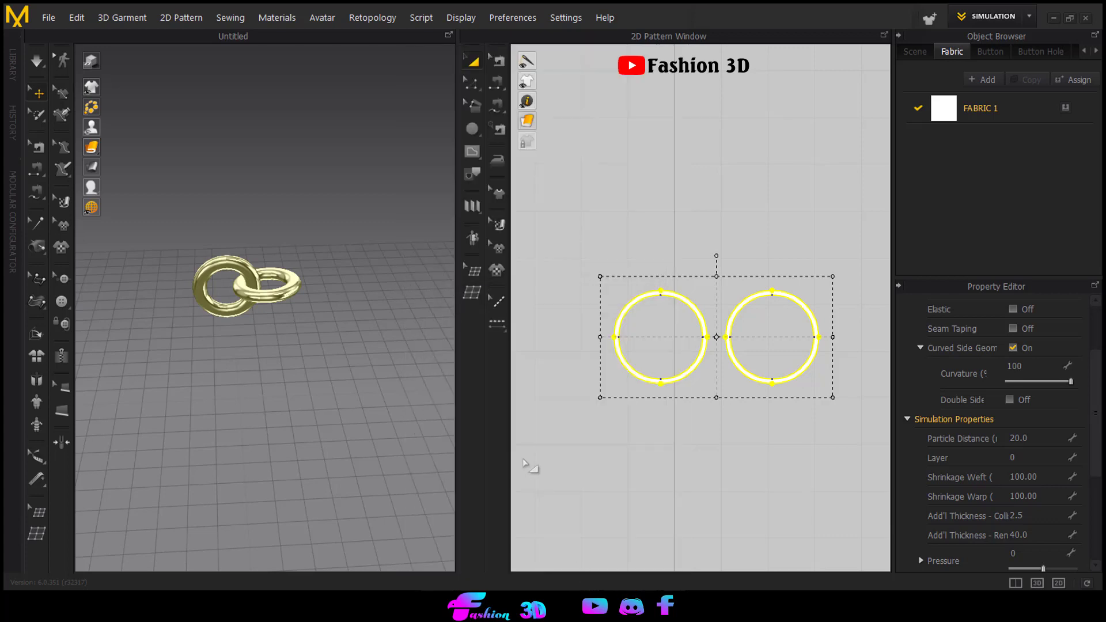
# Create a 50 × 50 cm square pattern above the two rings with the Rectangle tool
pyautogui.scroll(-3, 691, 363)
pyautogui.scroll(-3, 326, 353)
pyautogui.moveTo(326, 353); pyautogui.dragTo(314, 318, button='right')
pyautogui.click(475, 129)
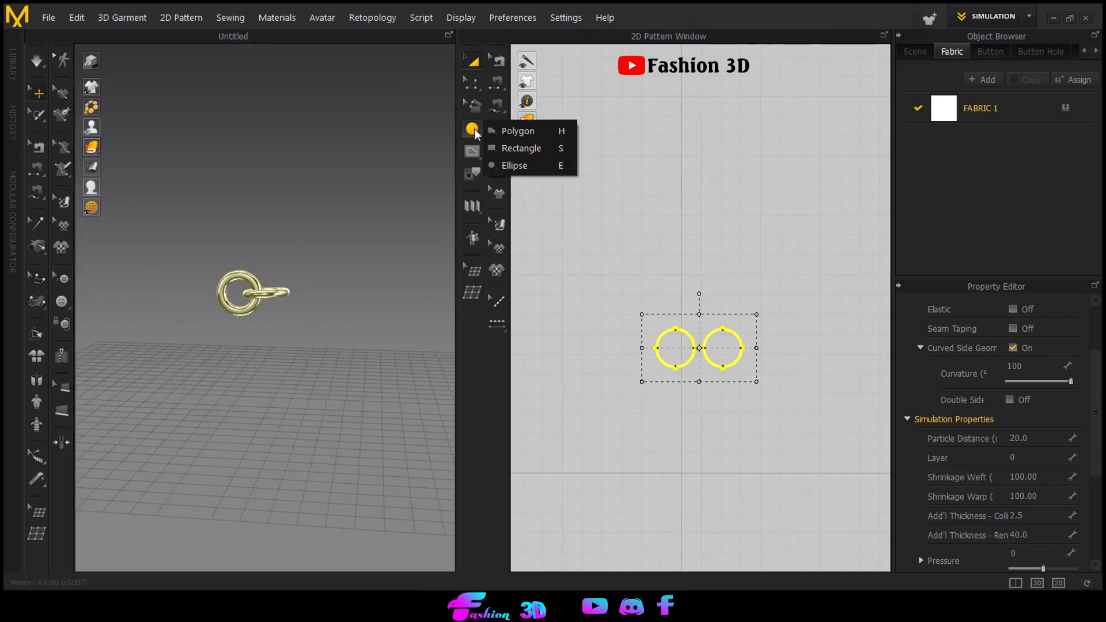
pyautogui.click(524, 146)
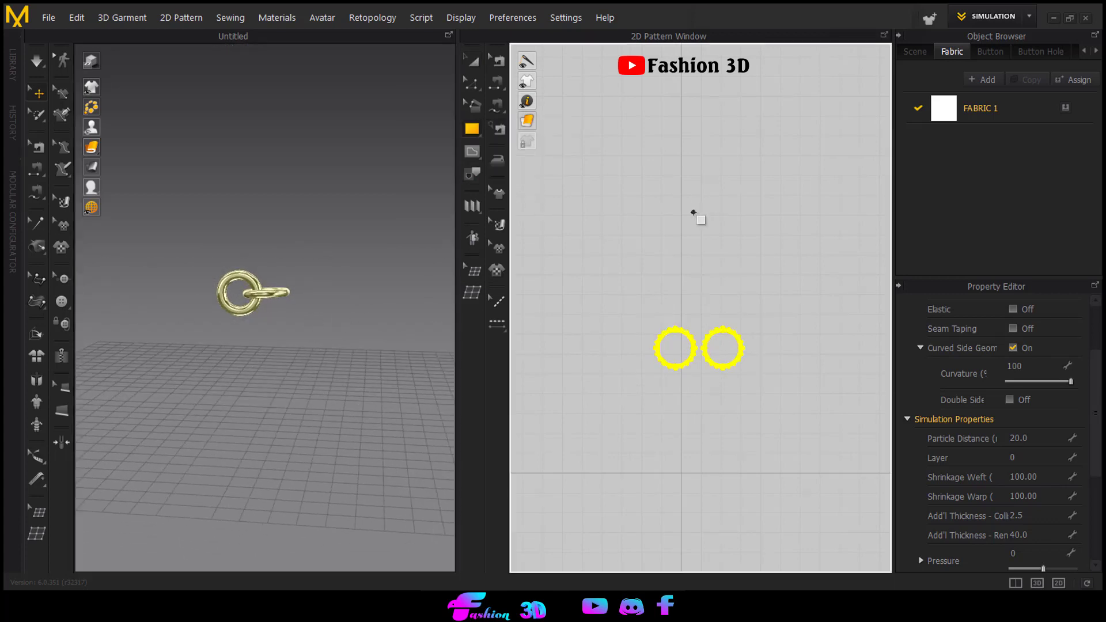
pyautogui.click(693, 212)
pyautogui.click(512, 385)
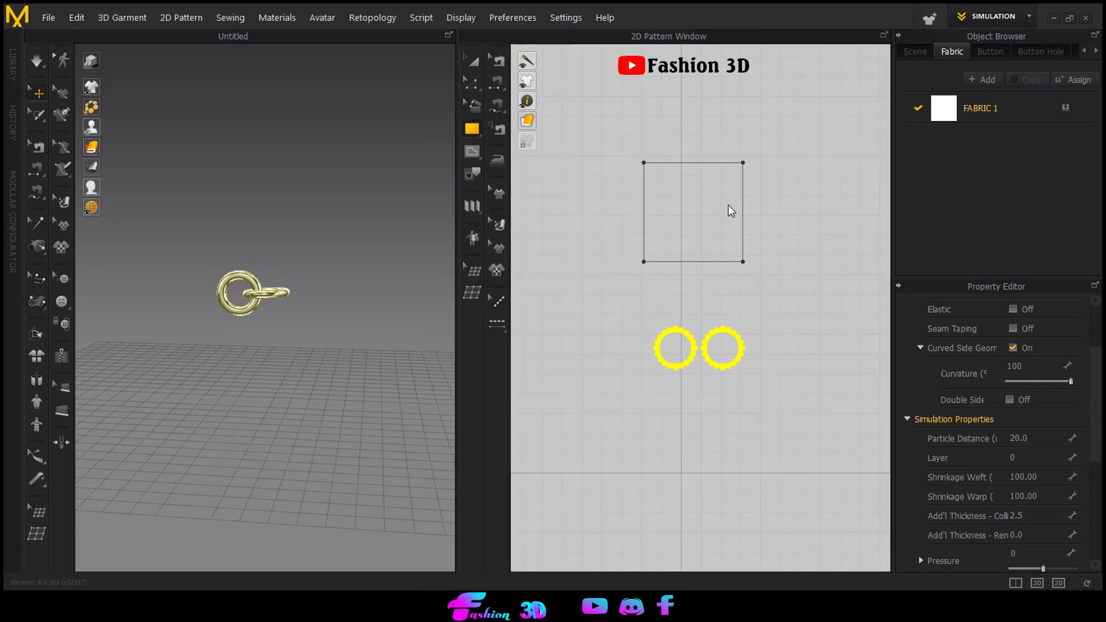
pyautogui.press('a')
pyautogui.scroll(2, 724, 157)
pyautogui.scroll(3, 724, 157)
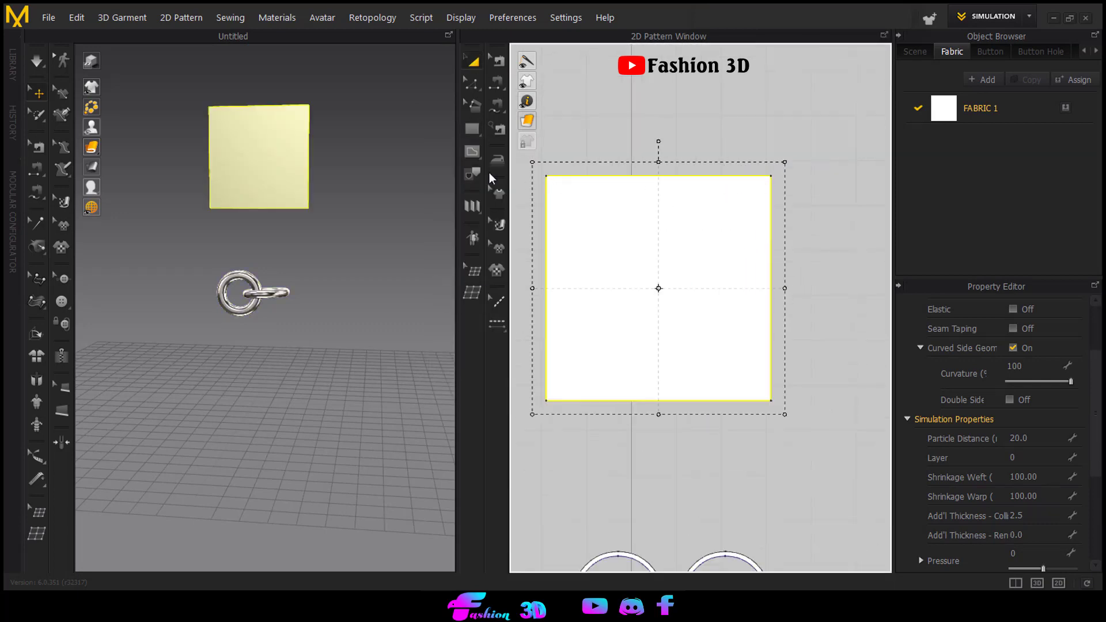
# Offset the square's right edge inward by 10 cm as an internal line
pyautogui.rightClick(473, 127)
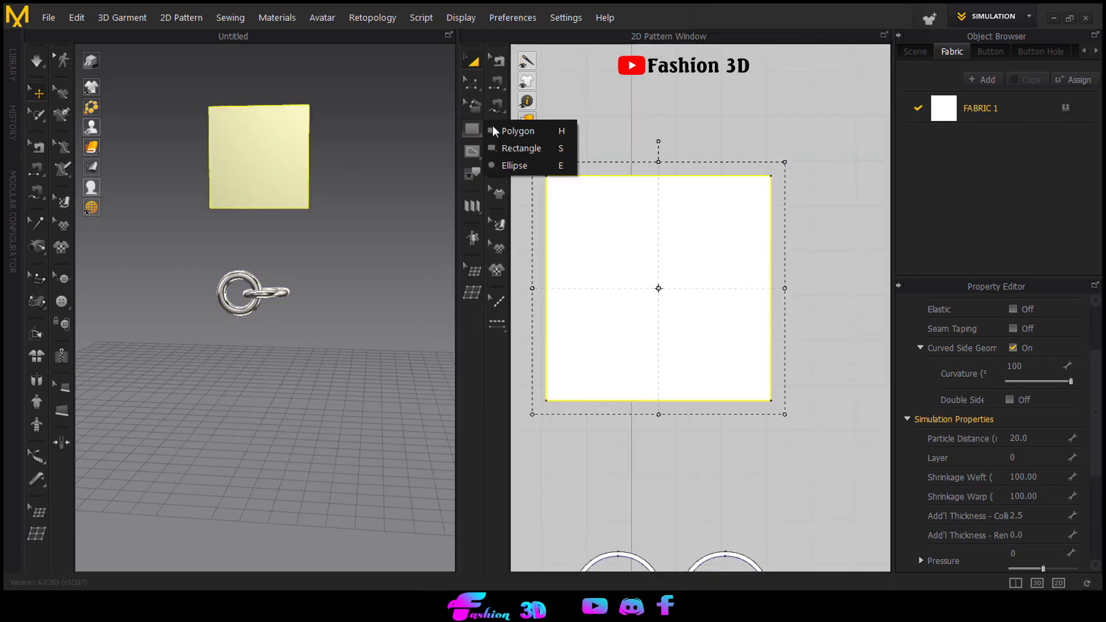
pyautogui.click(774, 183)
pyautogui.rightClick(468, 83)
pyautogui.click(742, 215)
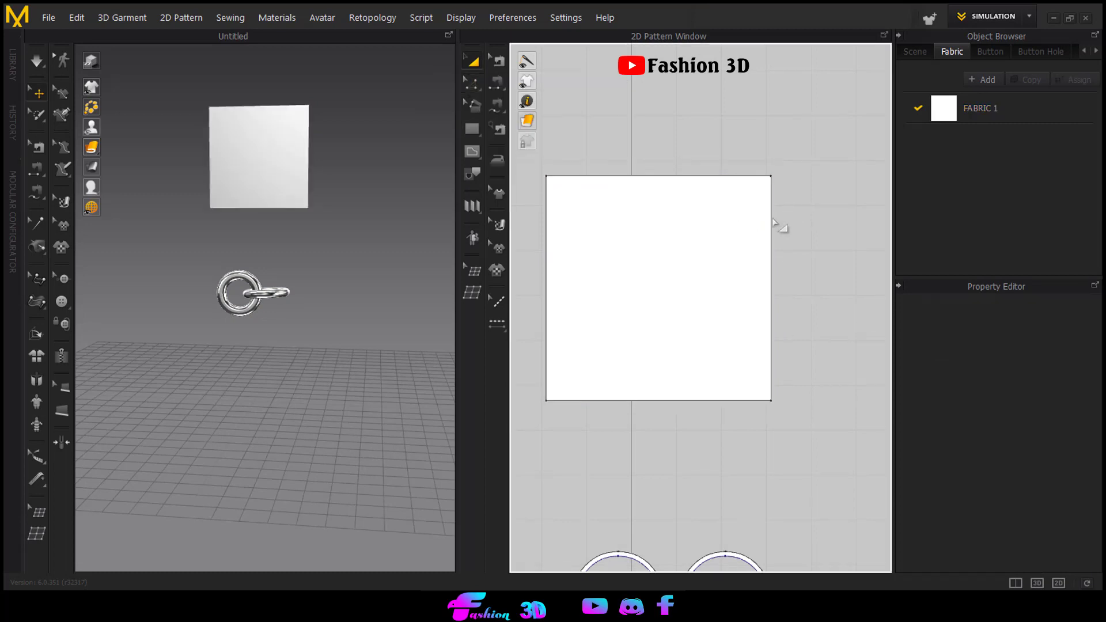
pyautogui.rightClick(473, 87)
pyautogui.click(519, 89)
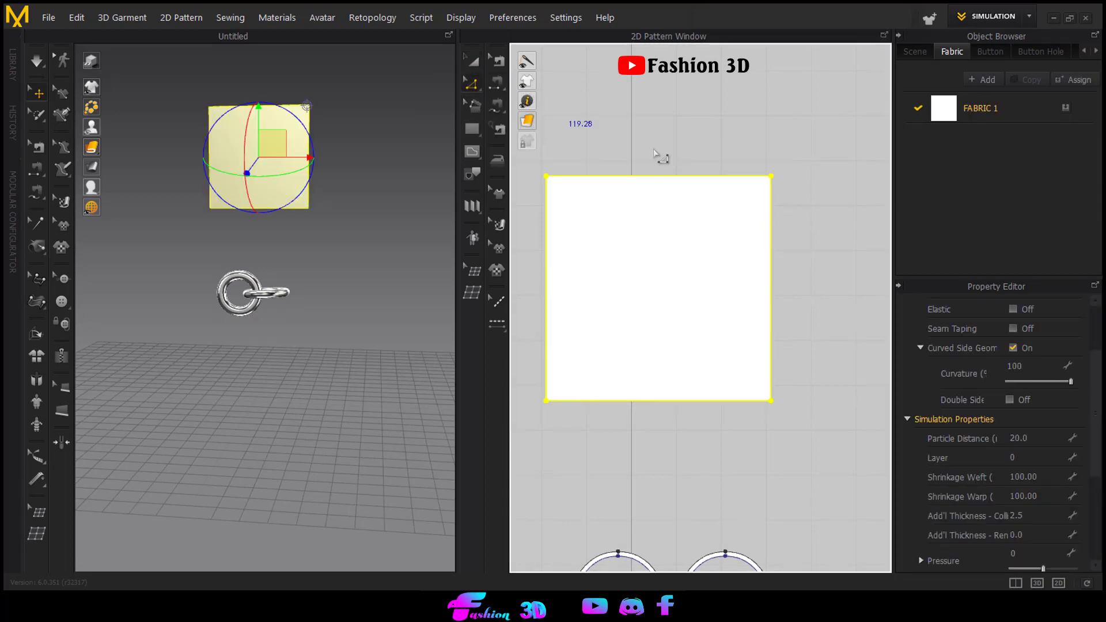
pyautogui.click(769, 239)
pyautogui.rightClick(770, 239)
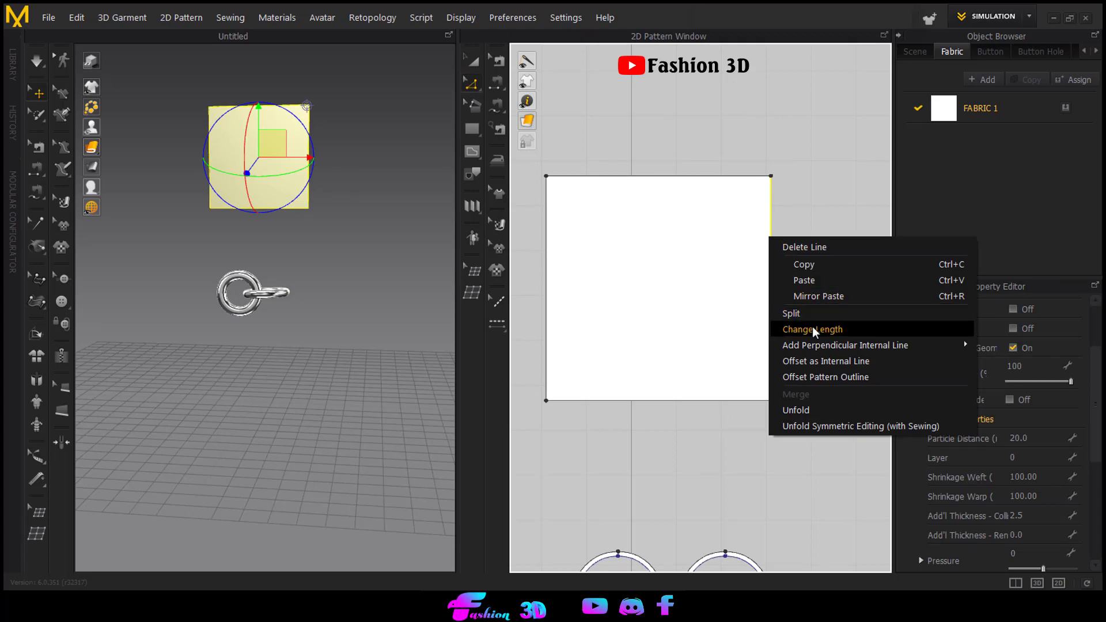
pyautogui.click(814, 361)
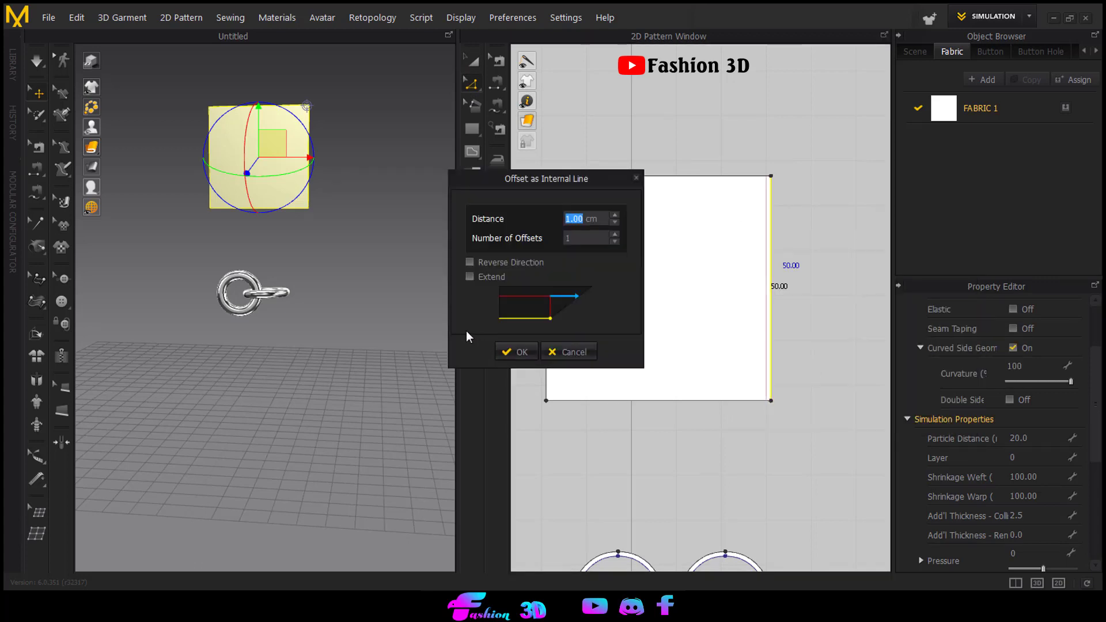
pyautogui.write('10')
pyautogui.click(511, 353)
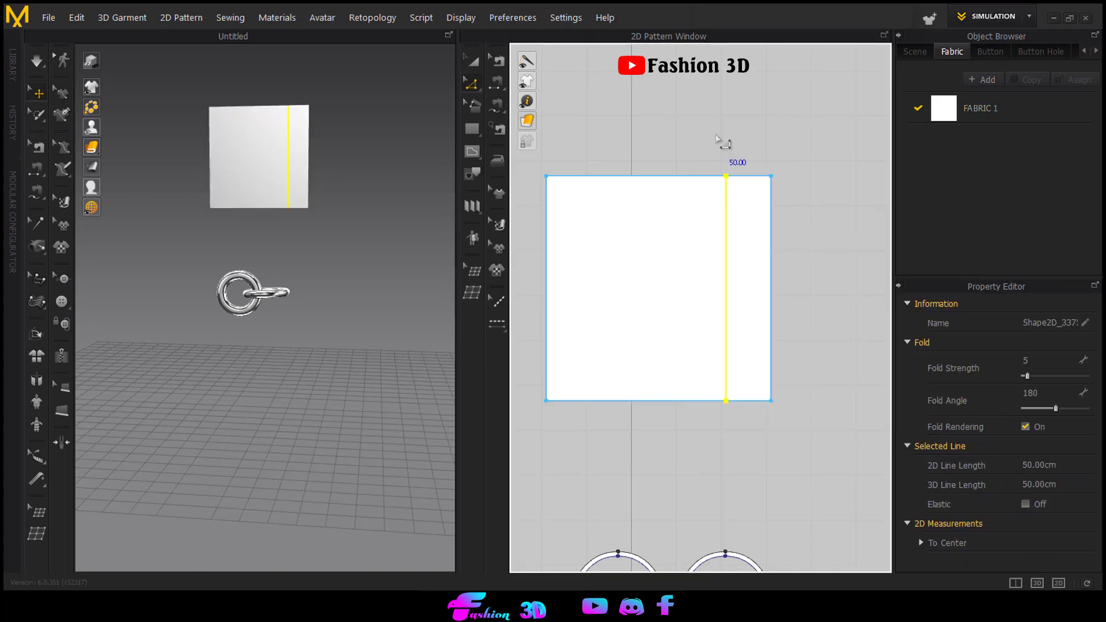
# Apply a segment topstitch along the square's internal line
pyautogui.scroll(-2, 262, 139)
pyautogui.moveTo(262, 139); pyautogui.dragTo(300, 150, button='right')
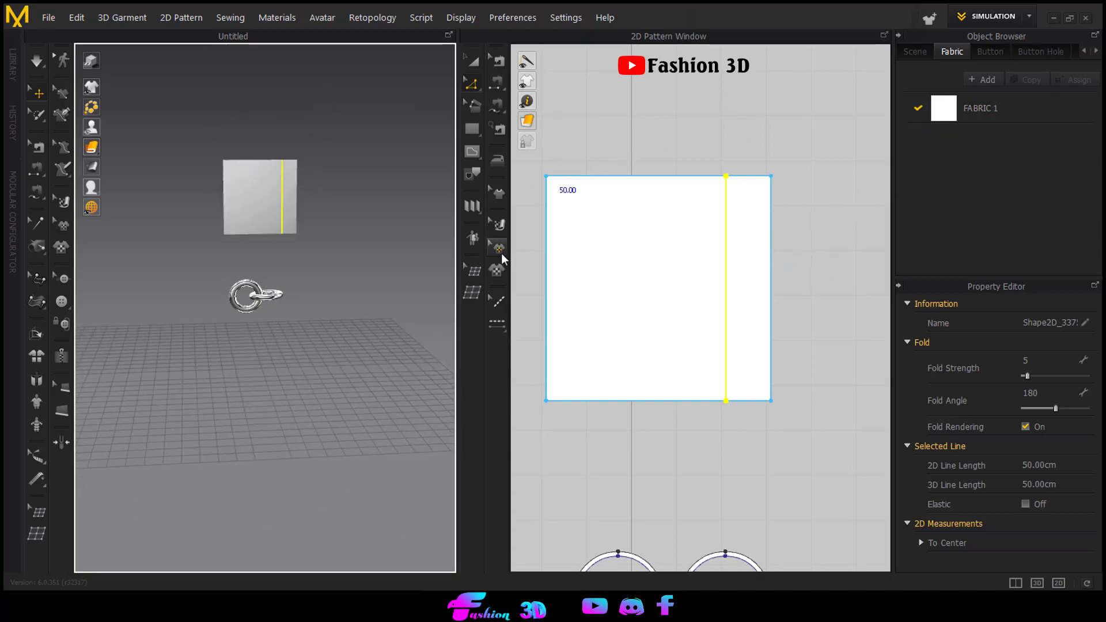
pyautogui.click(501, 325)
pyautogui.click(563, 325)
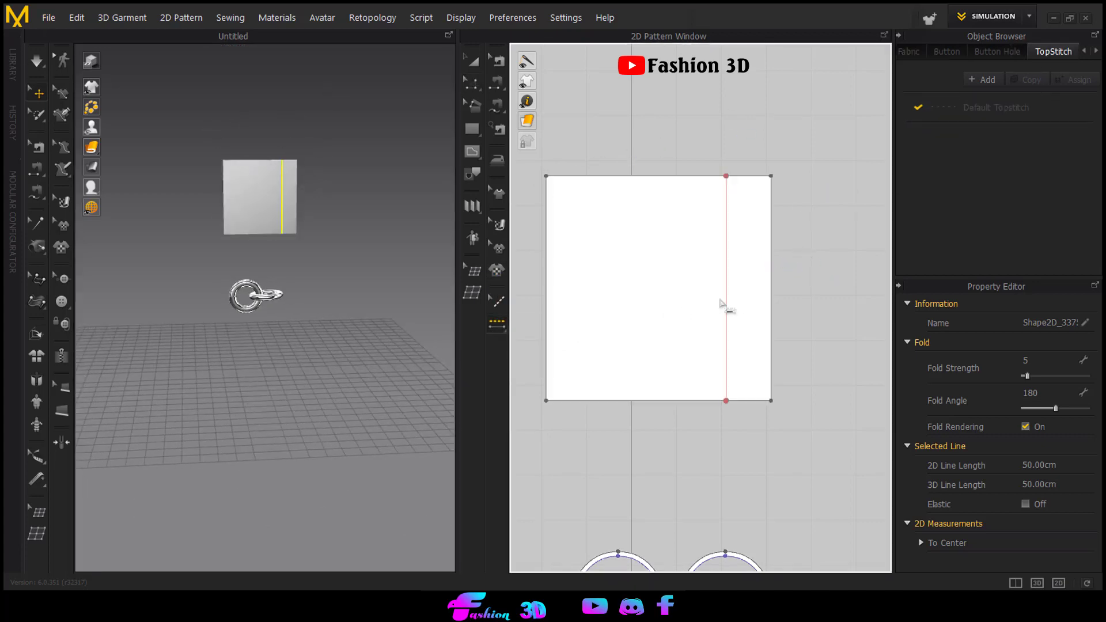
pyautogui.click(727, 298)
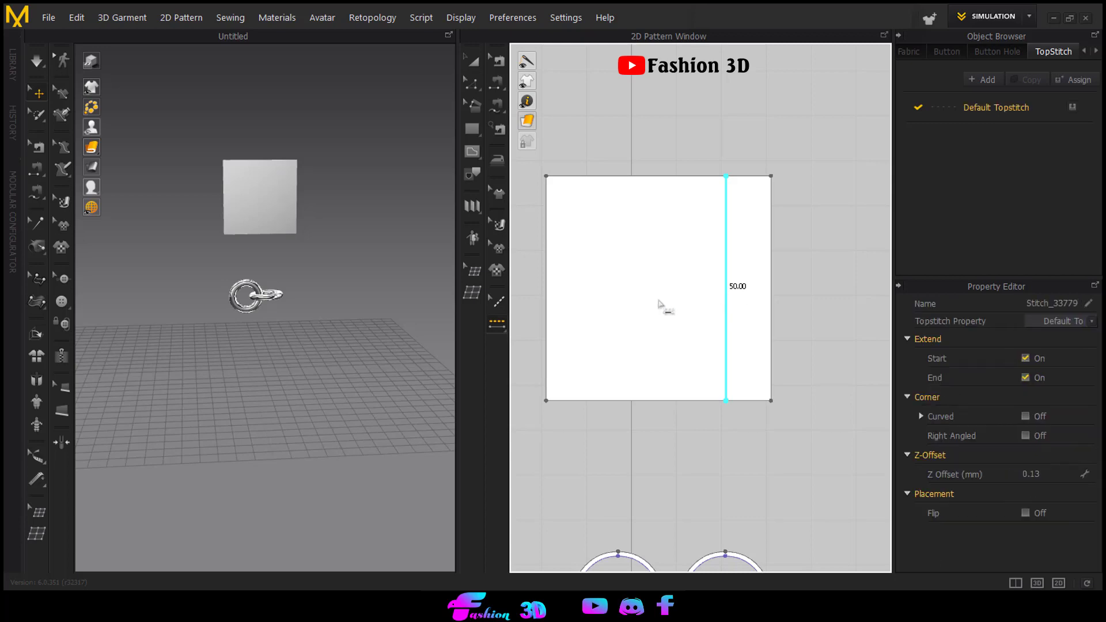
# Load the exported chain model as the custom OBJ shape of the Default Topstitch
pyautogui.click(1014, 115)
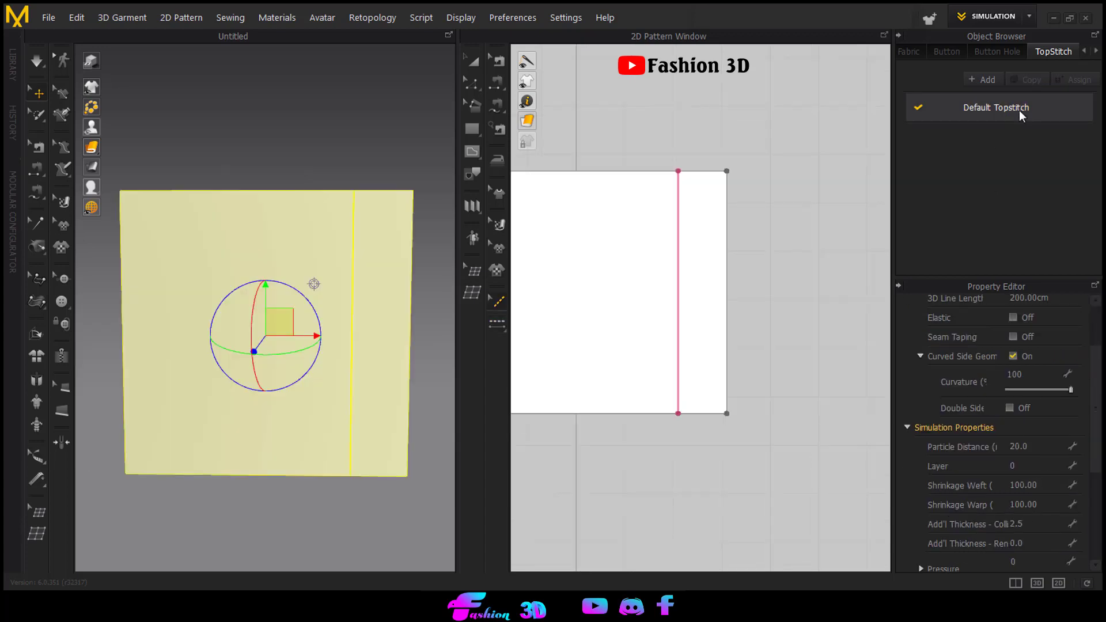
pyautogui.click(1001, 115)
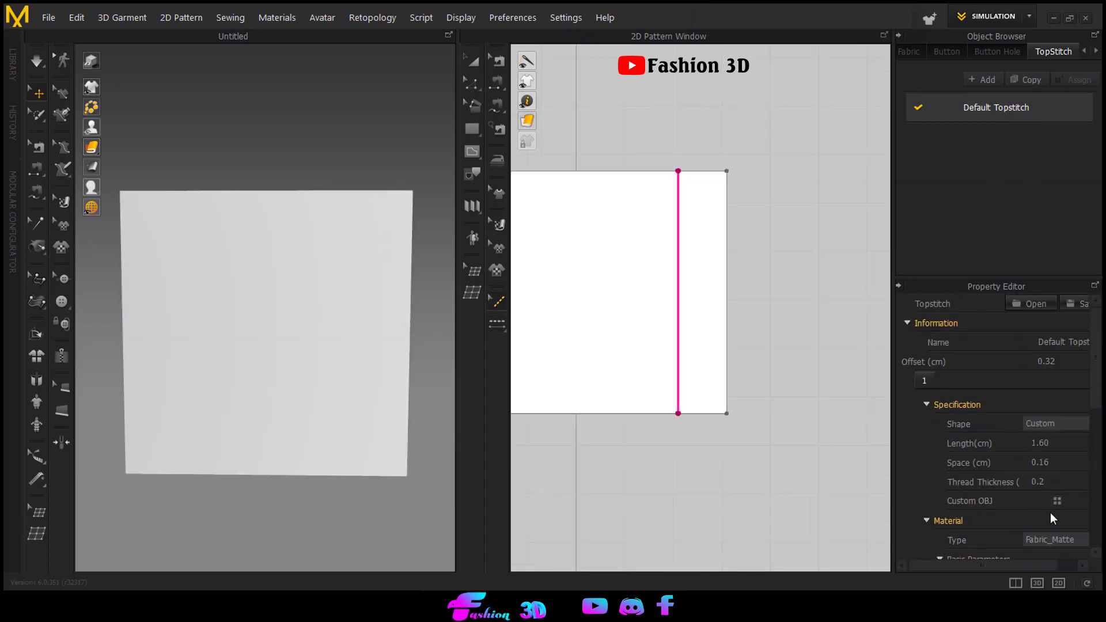
pyautogui.click(1047, 427)
pyautogui.click(1049, 475)
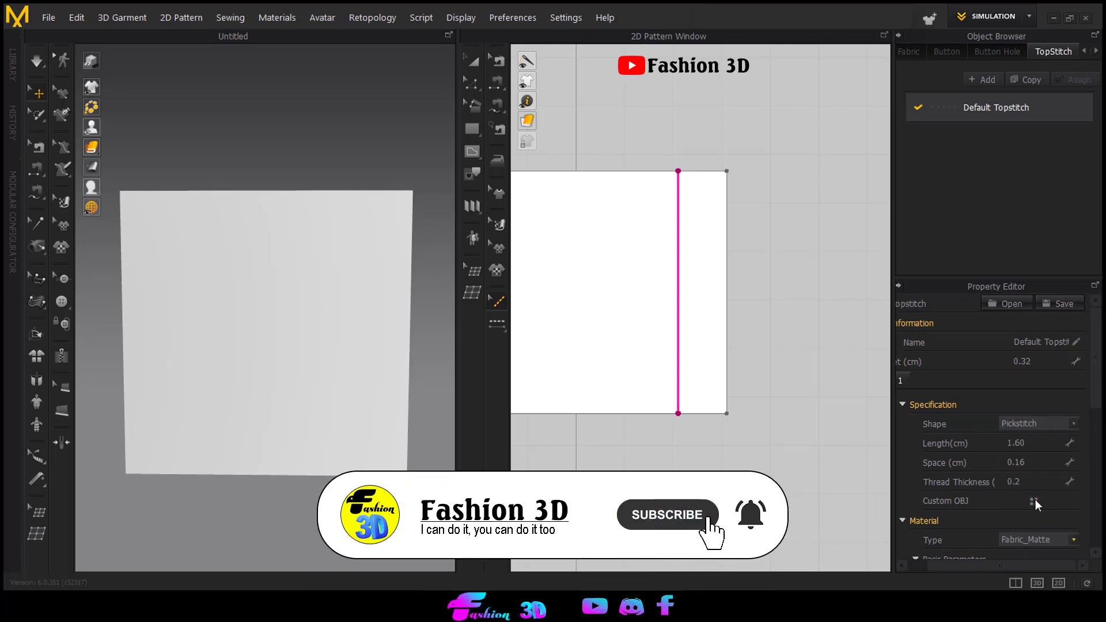
pyautogui.click(1034, 501)
pyautogui.click(162, 118)
pyautogui.click(429, 309)
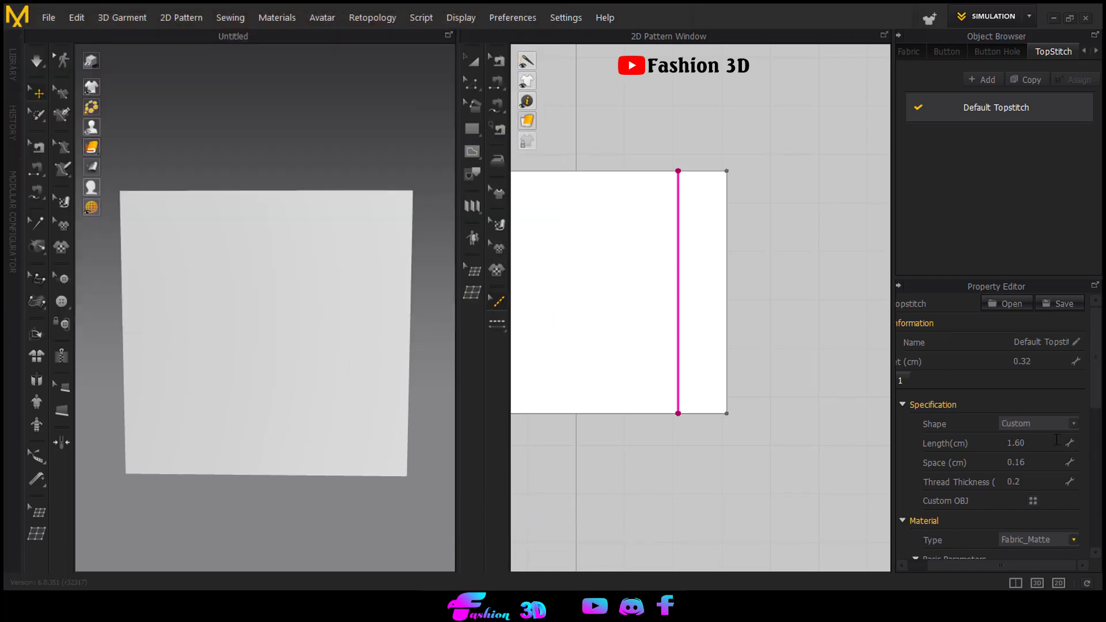
# Set the thread thickness of the Default Topstitch to 30
pyautogui.click(1032, 482)
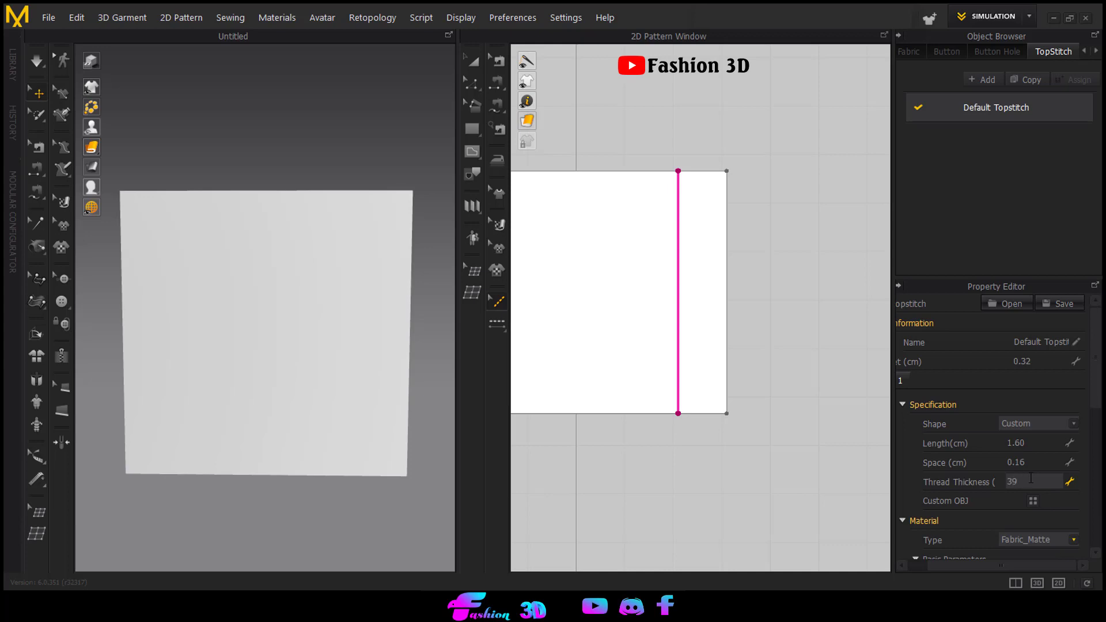
pyautogui.press('Return')
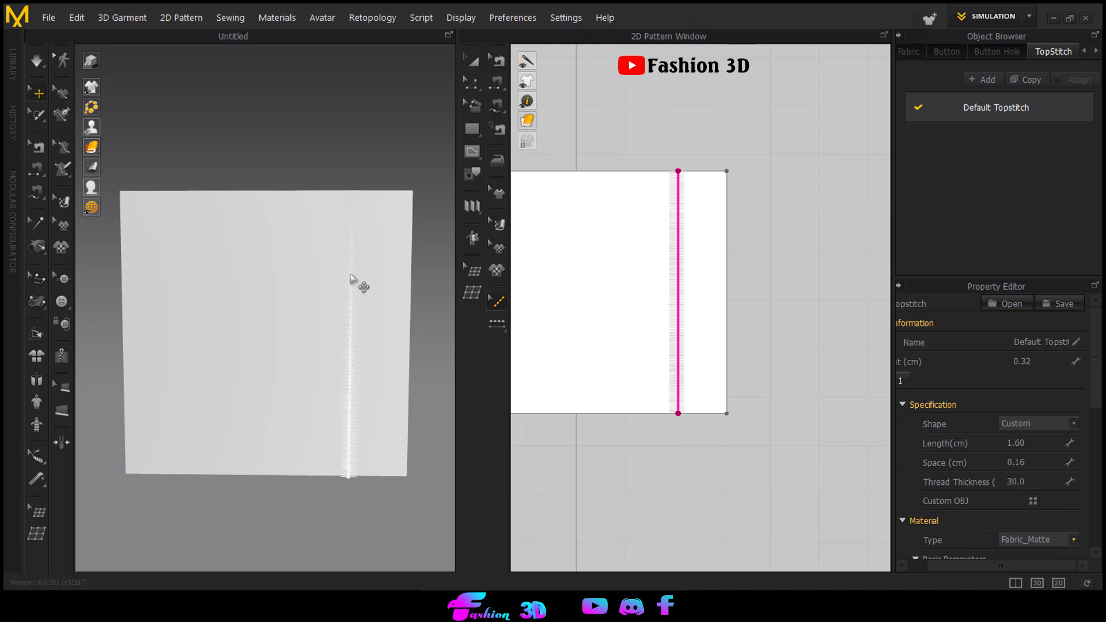
pyautogui.scroll(3, 377, 286)
pyautogui.moveTo(366, 284); pyautogui.dragTo(474, 298, button='right')
# Try a stitch length of 10 cm on the Default Topstitch and inspect the links up close
pyautogui.click(1028, 443)
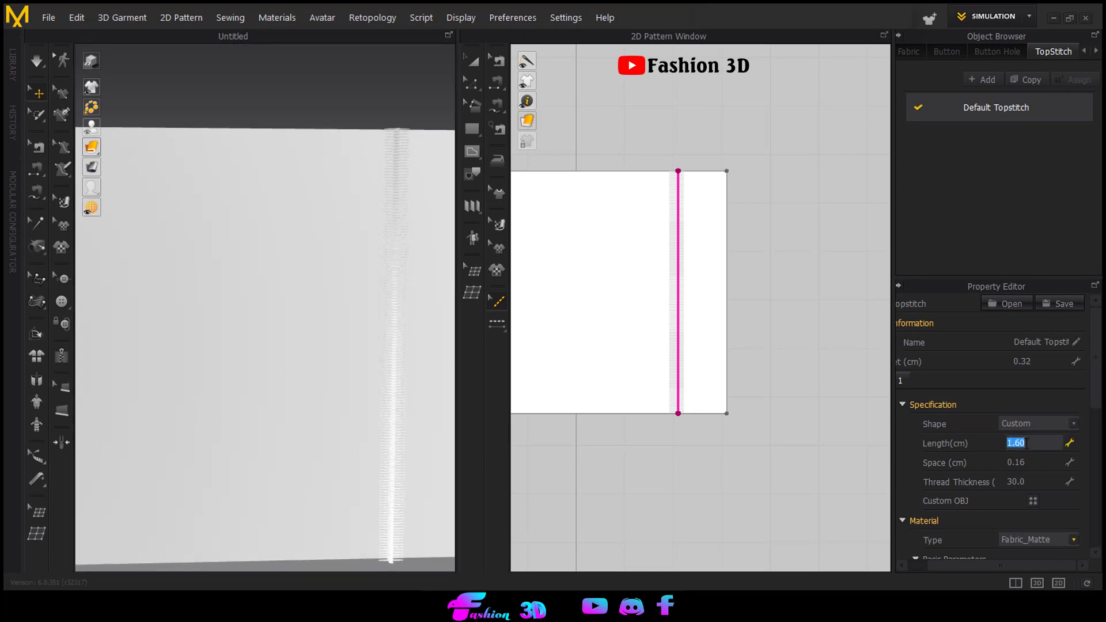
pyautogui.write('30')
pyautogui.press('Return')
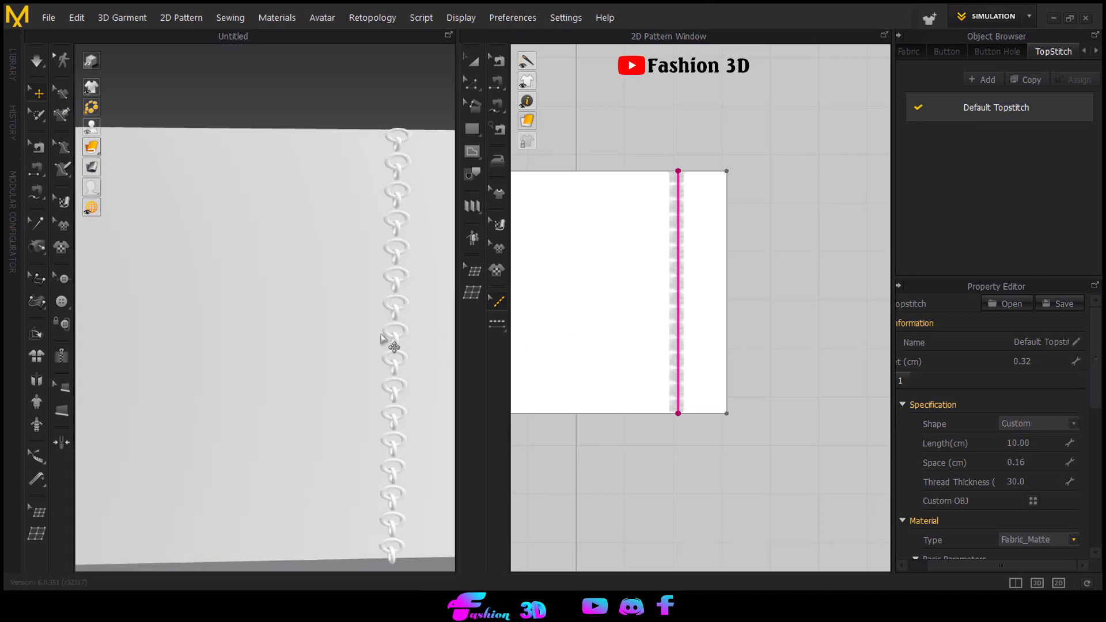
pyautogui.moveTo(387, 343); pyautogui.dragTo(343, 316, button='right')
pyautogui.scroll(3, 386, 351)
# Set the stitch length of the Default Topstitch to 5 cm
pyautogui.click(1032, 444)
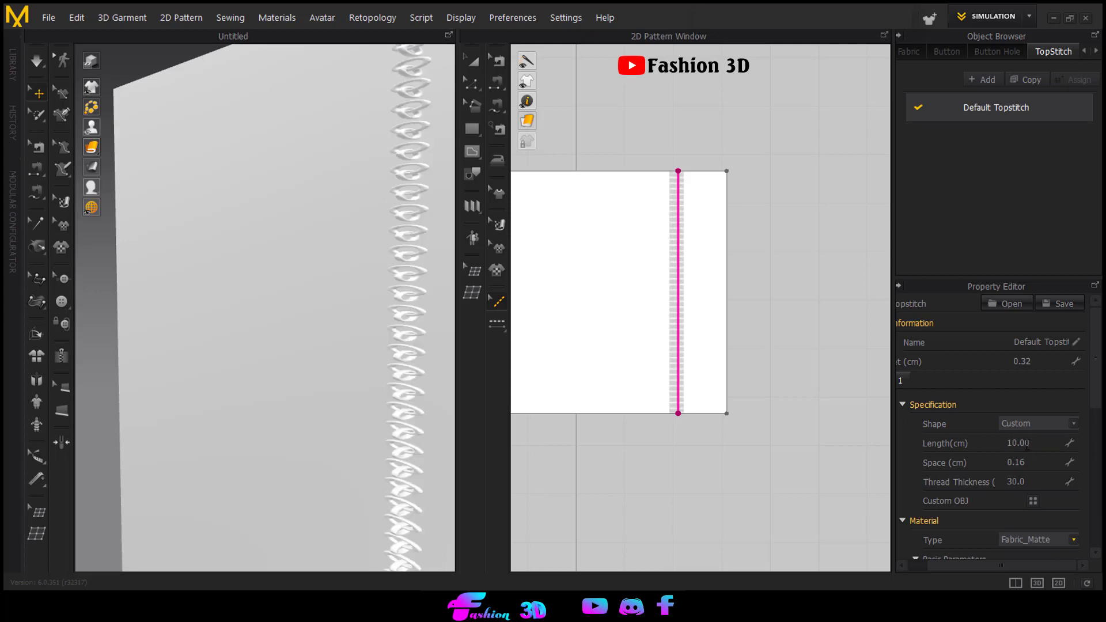
pyautogui.click(1028, 443)
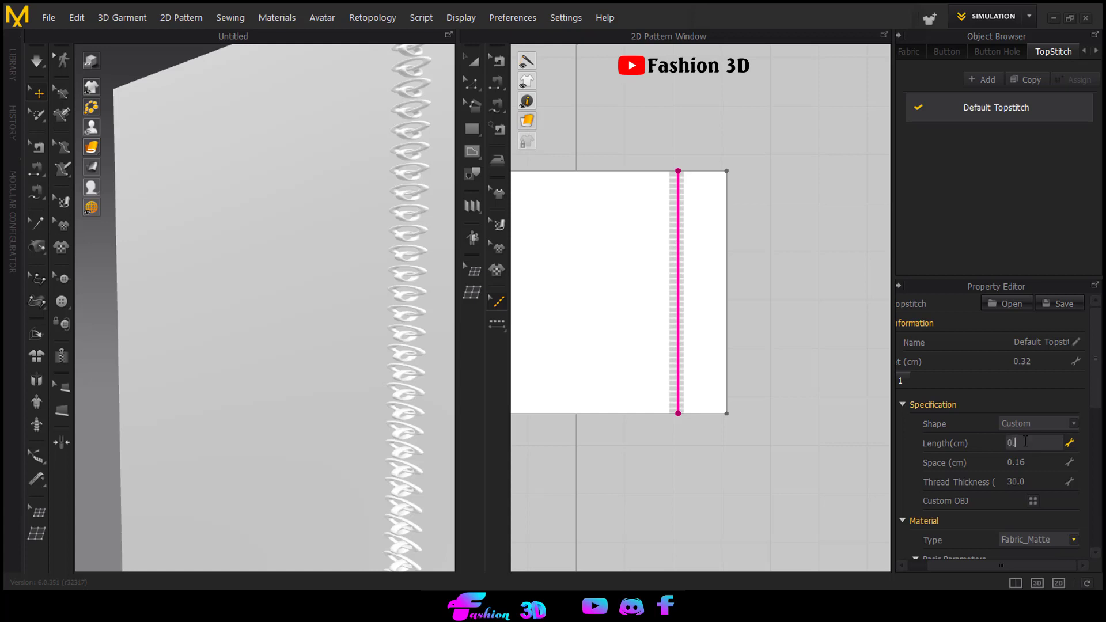
pyautogui.press('Return')
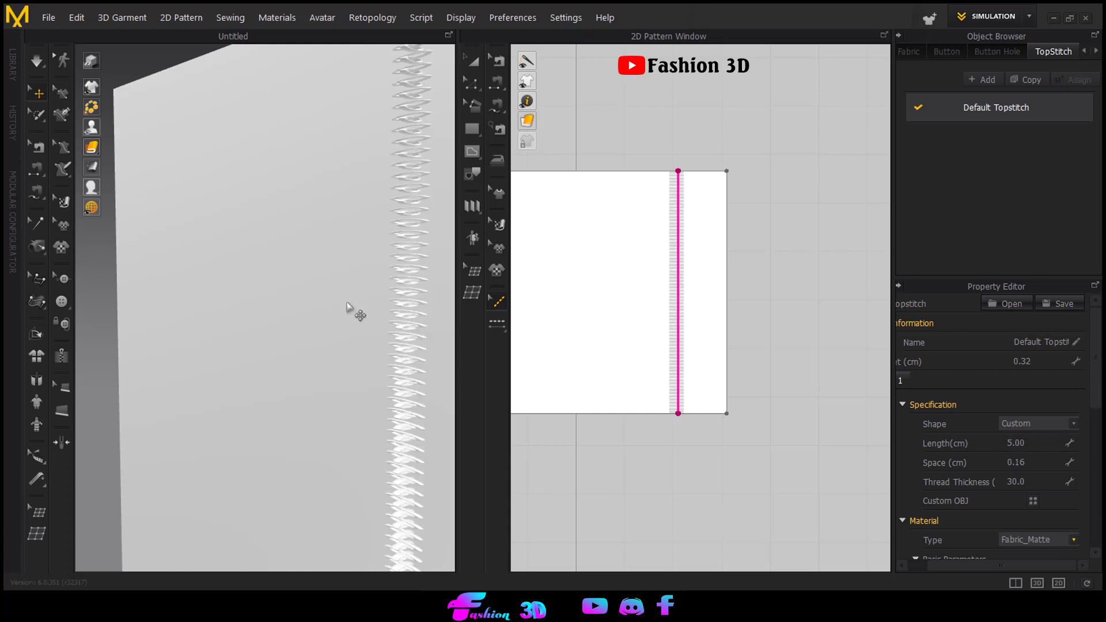
pyautogui.moveTo(348, 305)
pyautogui.mouseDown(button='right')
pyautogui.moveTo(409, 309)
pyautogui.moveTo(365, 312)
pyautogui.mouseUp(button='right')
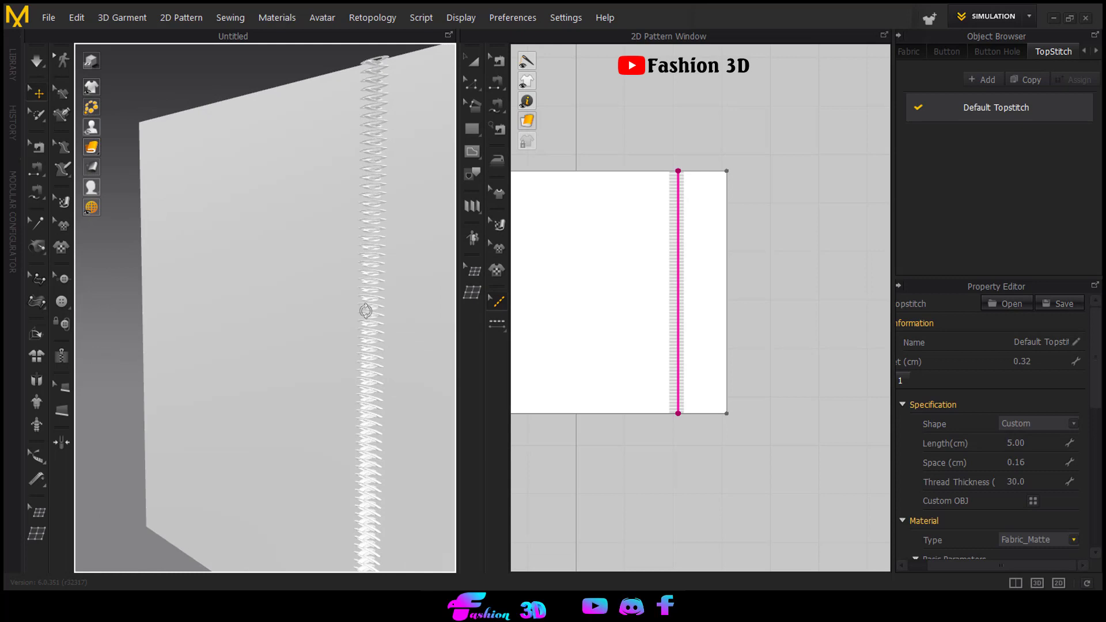
# Try a stitch space of -0.12 cm on the Default Topstitch and inspect the links up close
pyautogui.click(1032, 465)
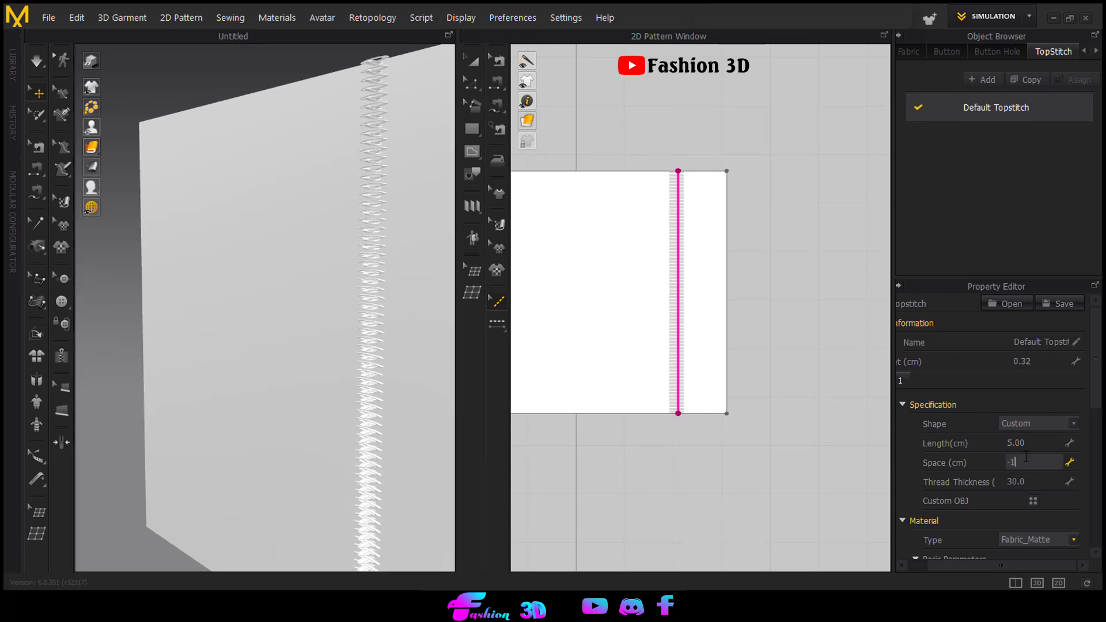
pyautogui.press('Return')
pyautogui.click(1026, 462)
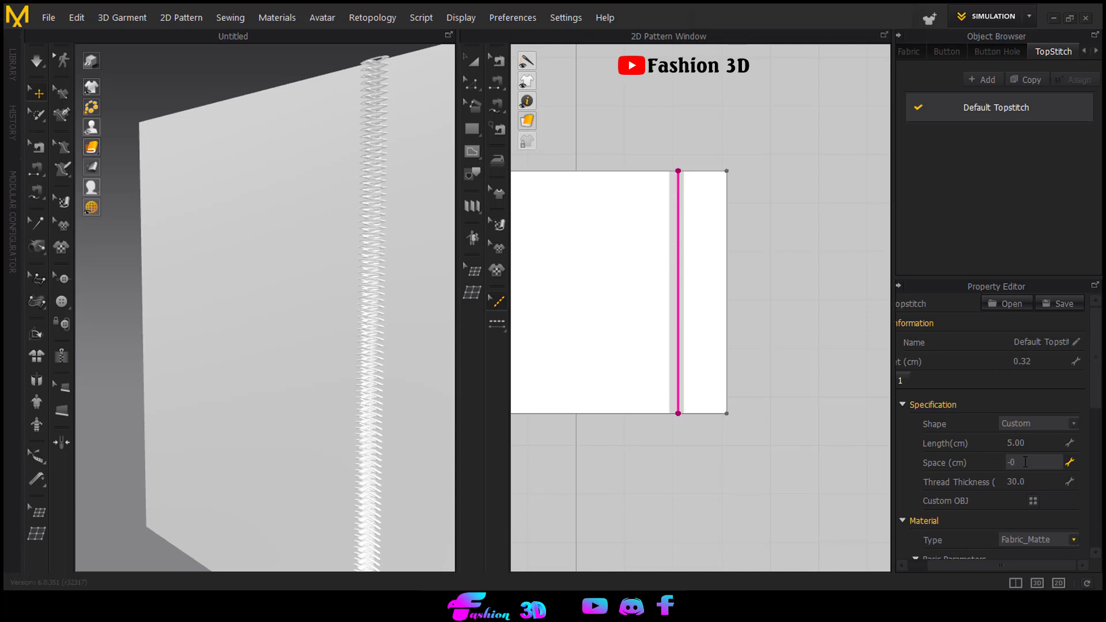
pyautogui.write('-0.12')
pyautogui.press('Return')
pyautogui.moveTo(383, 382); pyautogui.dragTo(398, 385, button='right')
pyautogui.scroll(4, 397, 380)
pyautogui.moveTo(394, 360); pyautogui.dragTo(328, 340, button='middle')
pyautogui.moveTo(328, 340); pyautogui.dragTo(333, 345, button='right')
# Set the stitch length of the Default Topstitch to 10 cm and check how the rings interlock
pyautogui.click(1032, 443)
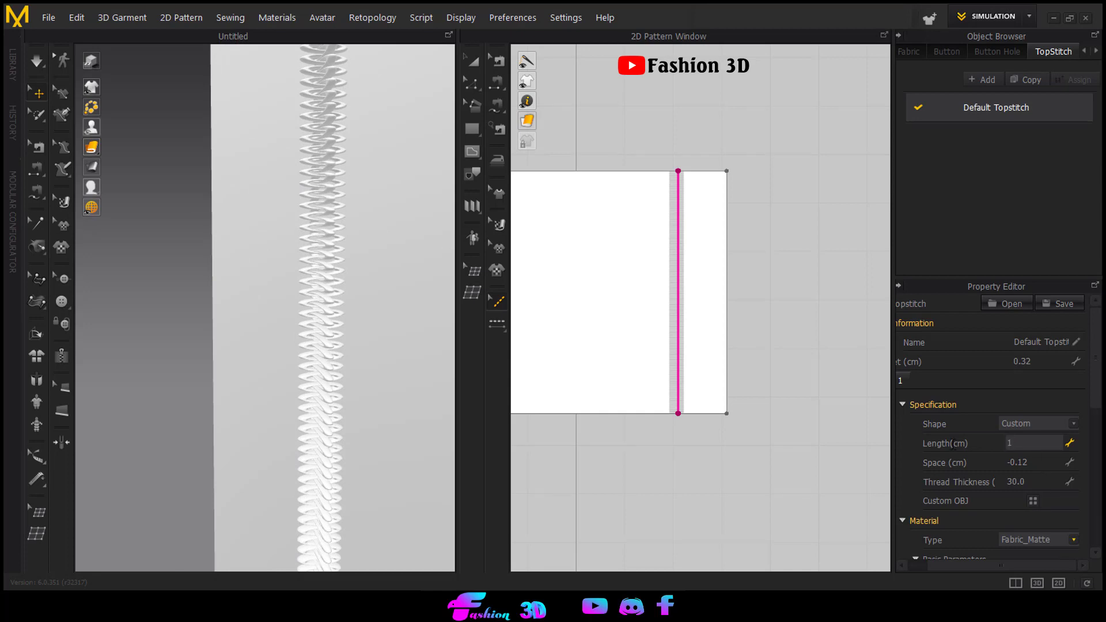
pyautogui.write('10')
pyautogui.press('Return')
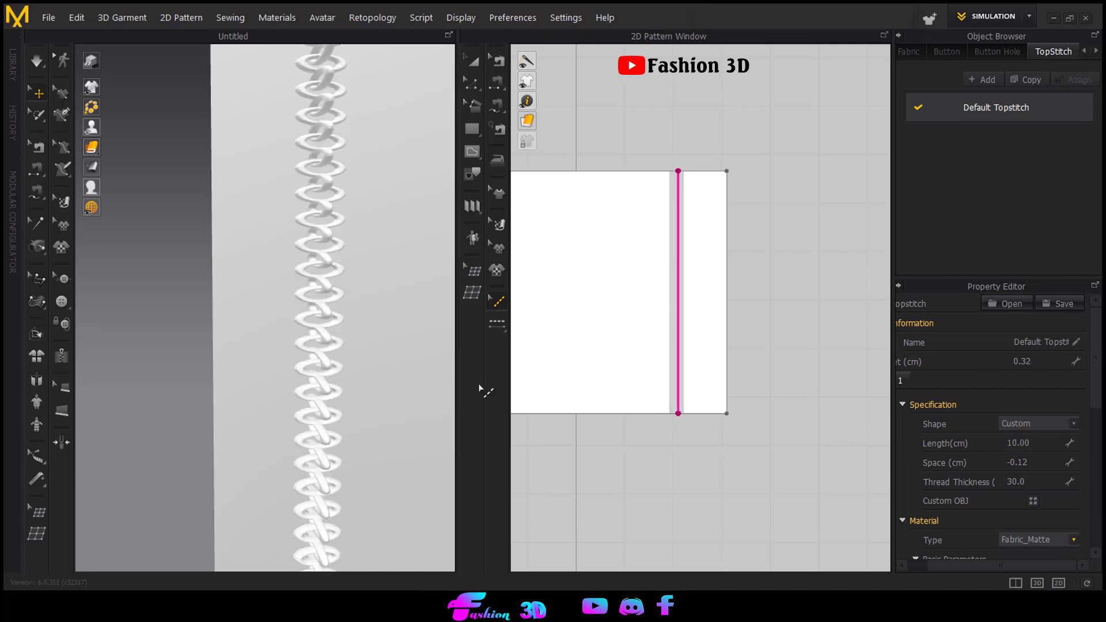
pyautogui.moveTo(346, 368); pyautogui.dragTo(340, 253, button='right')
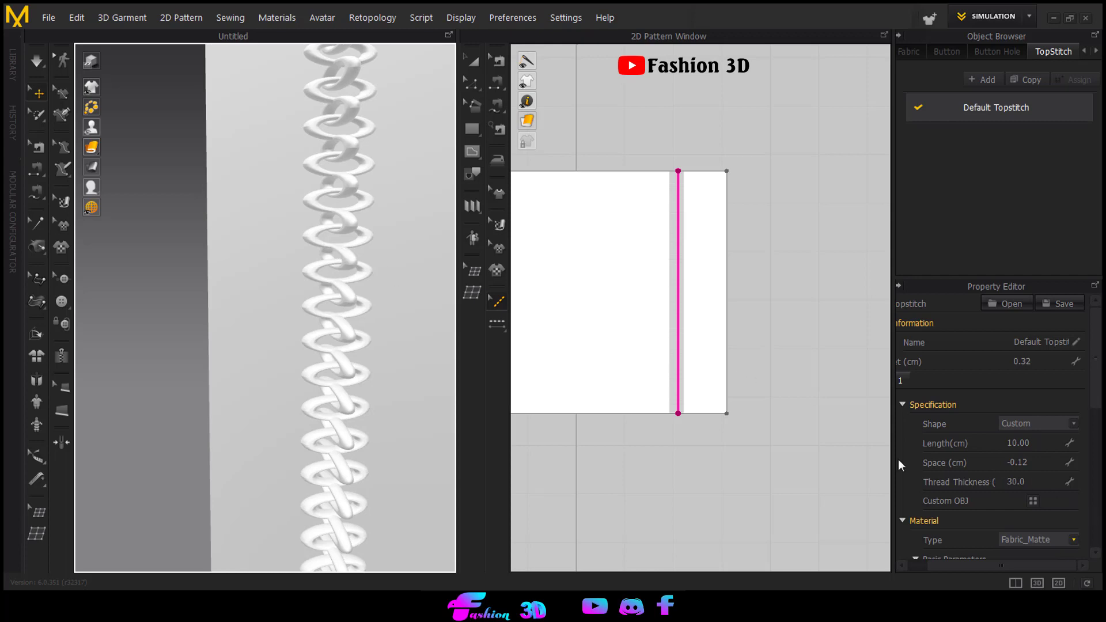
pyautogui.moveTo(452, 419); pyautogui.dragTo(406, 346, button='right')
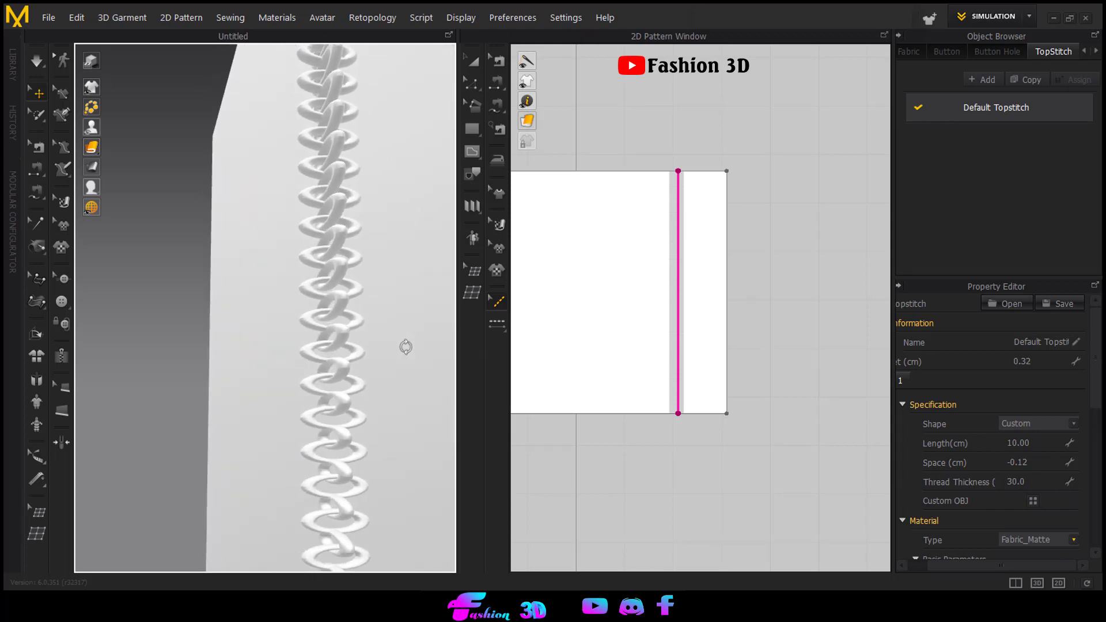
# Tighten the stitch space of the Default Topstitch, trying -0.20 cm and settling on -0.30 cm
pyautogui.click(1030, 464)
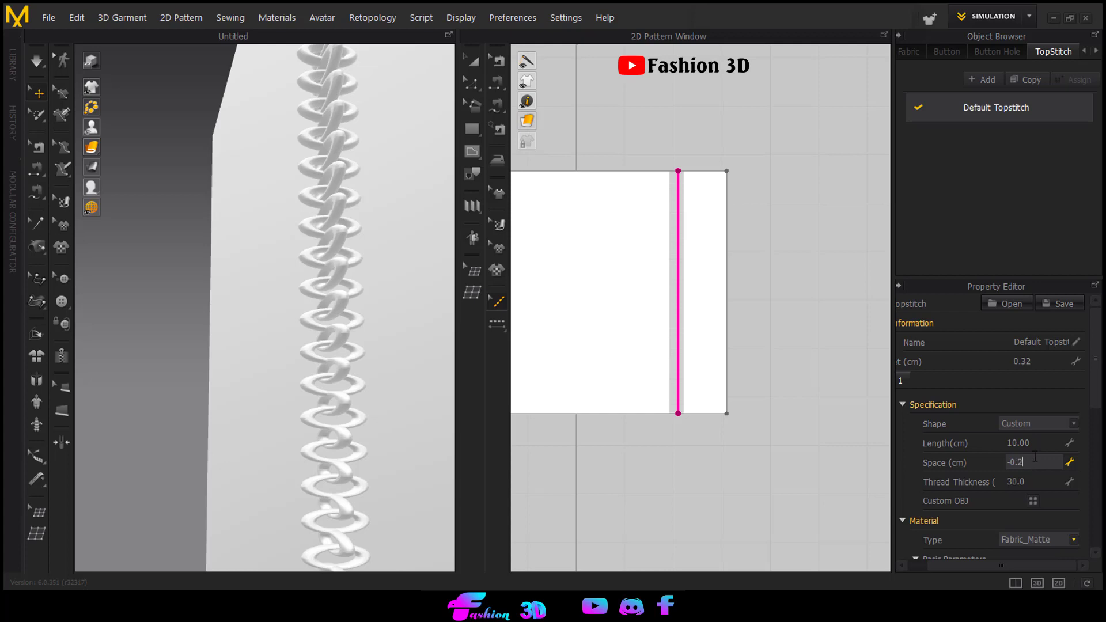
pyautogui.press('Return')
pyautogui.moveTo(373, 457); pyautogui.dragTo(365, 447, button='right')
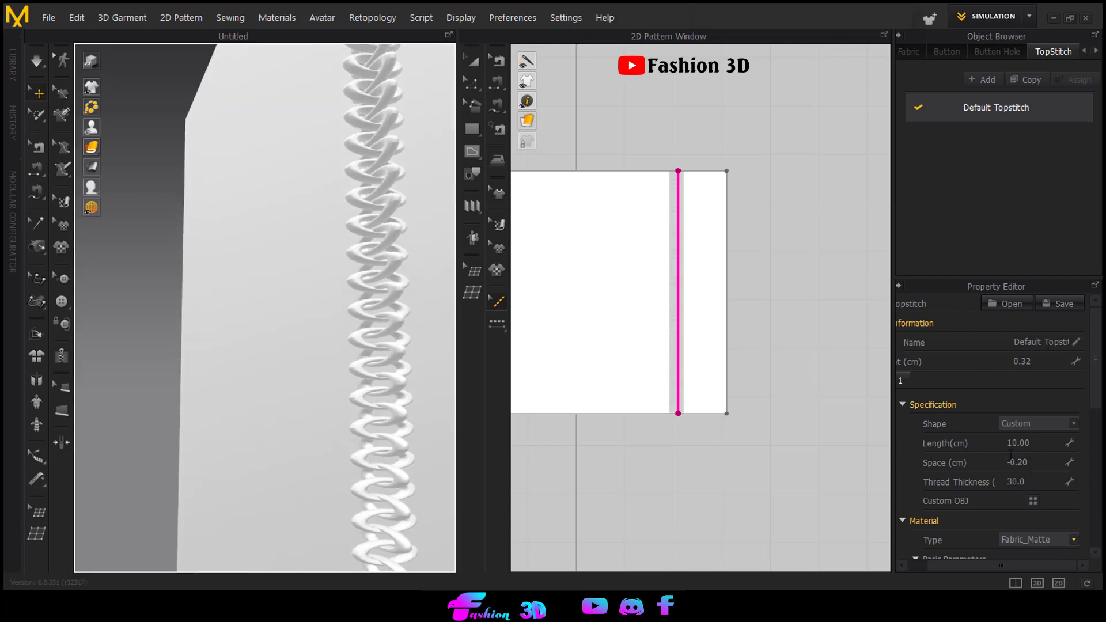
pyautogui.click(1035, 463)
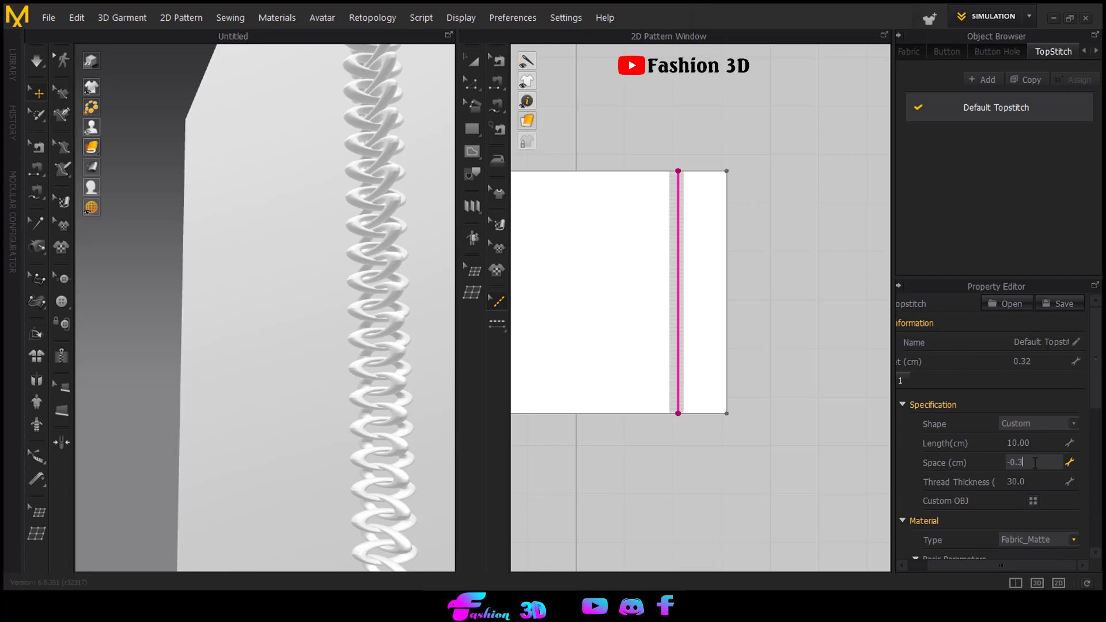
pyautogui.press('Return')
pyautogui.scroll(-1, 371, 420)
pyautogui.moveTo(372, 421); pyautogui.dragTo(397, 430, button='right')
pyautogui.scroll(-1, 396, 430)
# Try a thread thickness of 15 on the Default Topstitch and inspect the chain links up close
pyautogui.click(1029, 482)
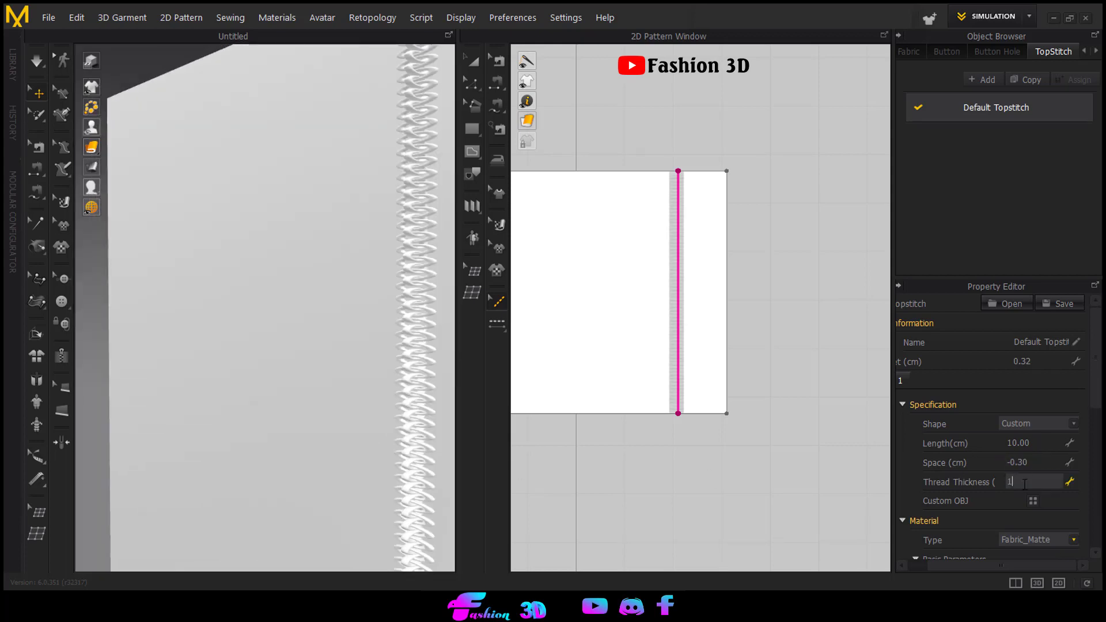
pyautogui.press('Return')
pyautogui.scroll(1, 357, 435)
pyautogui.moveTo(358, 432); pyautogui.dragTo(378, 392, button='right')
pyautogui.scroll(-2, 379, 390)
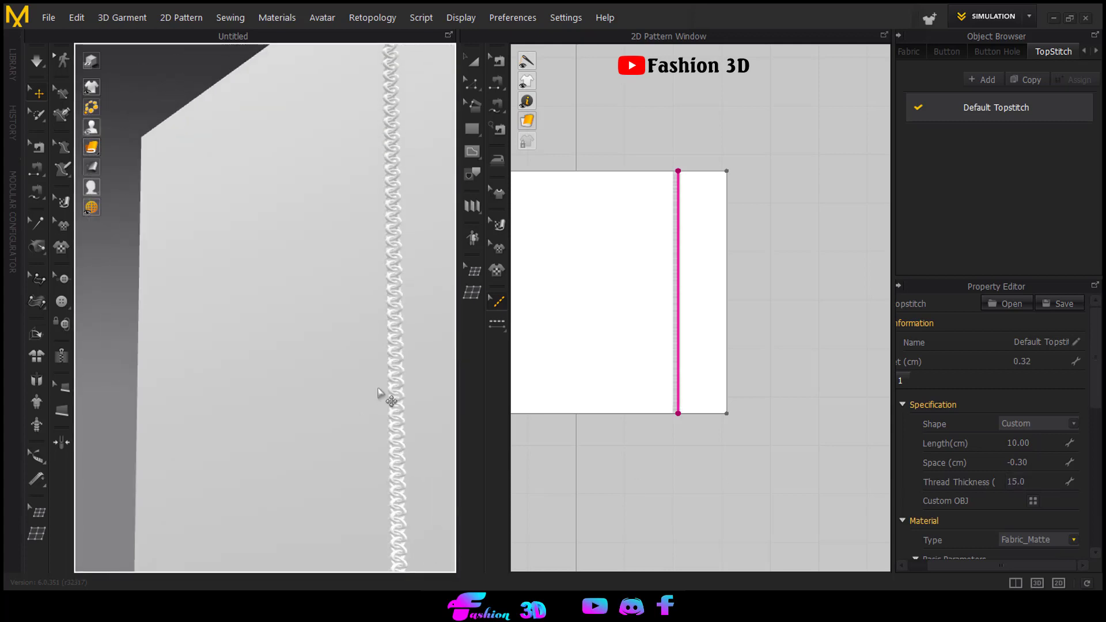
pyautogui.click(395, 383)
pyautogui.press('f')
pyautogui.scroll(6, 286, 297)
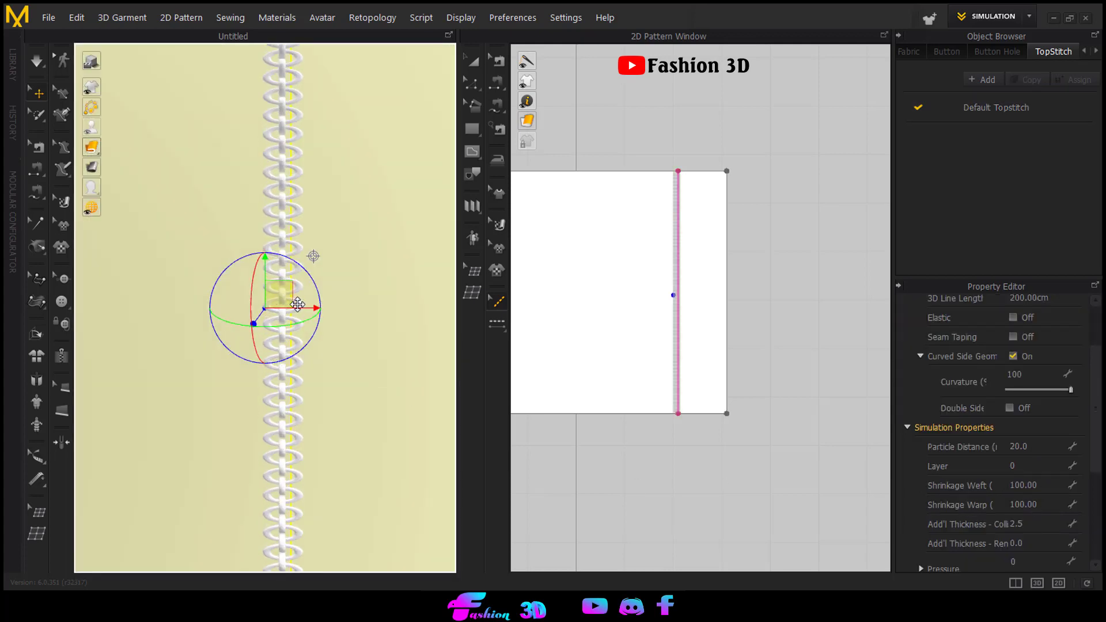
pyautogui.moveTo(377, 350); pyautogui.dragTo(358, 349, button='right')
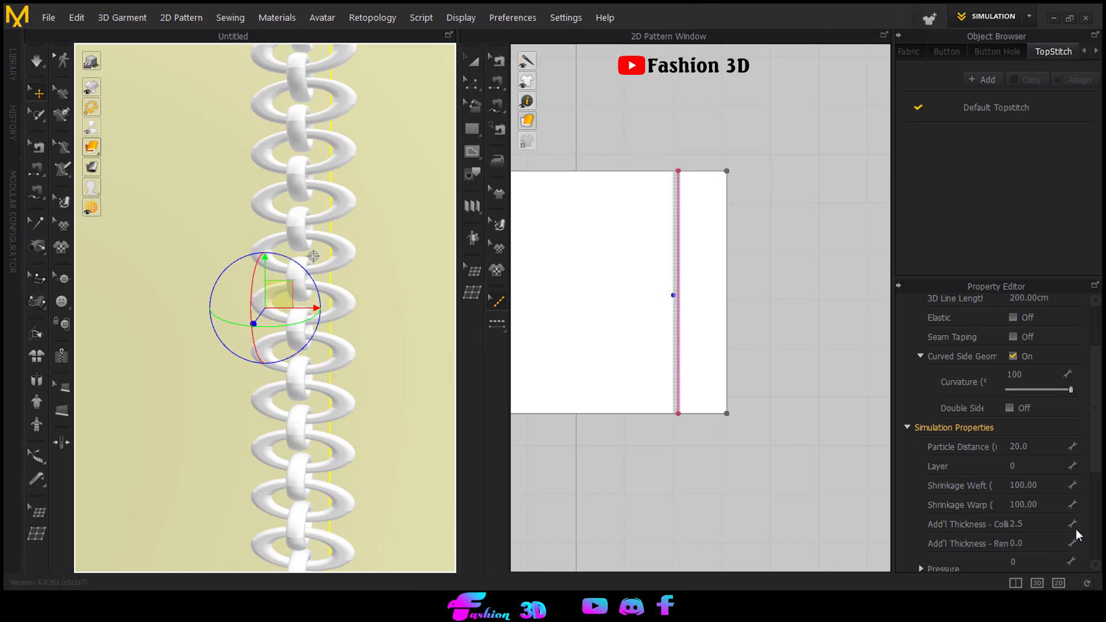
# Change the material type of the Default Topstitch to Metal
pyautogui.click(1008, 110)
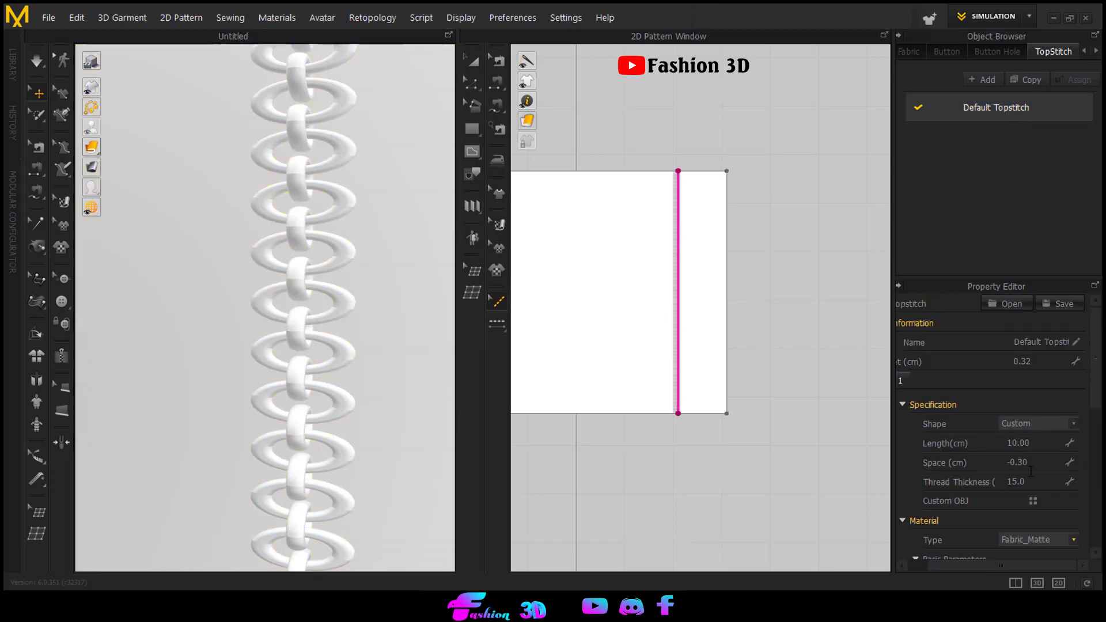
pyautogui.click(1074, 539)
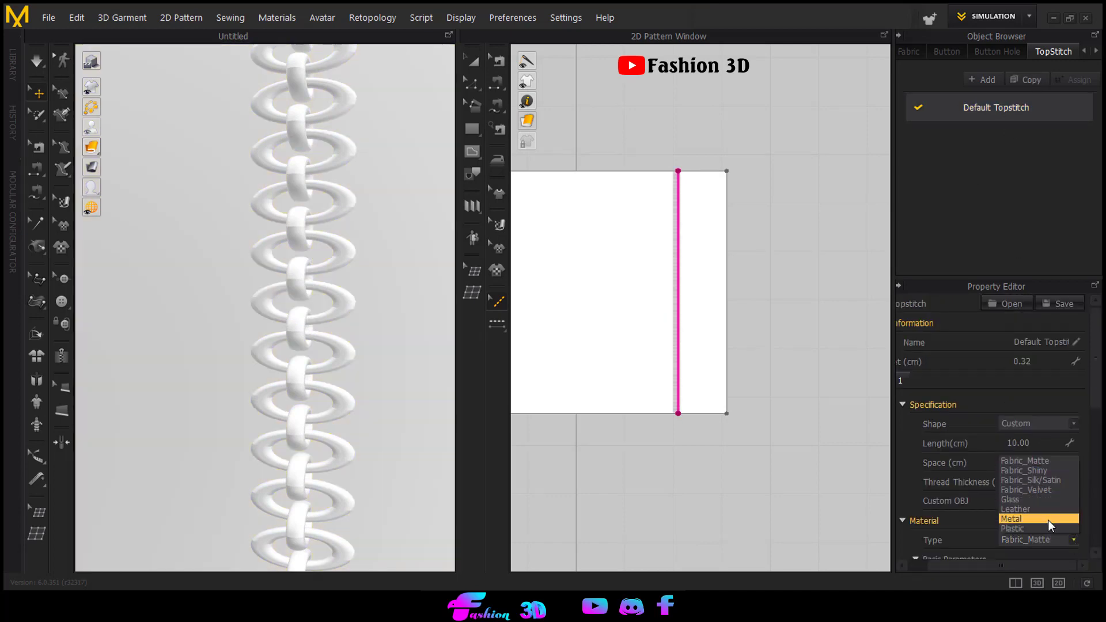
pyautogui.click(1048, 518)
pyautogui.scroll(-6, 335, 394)
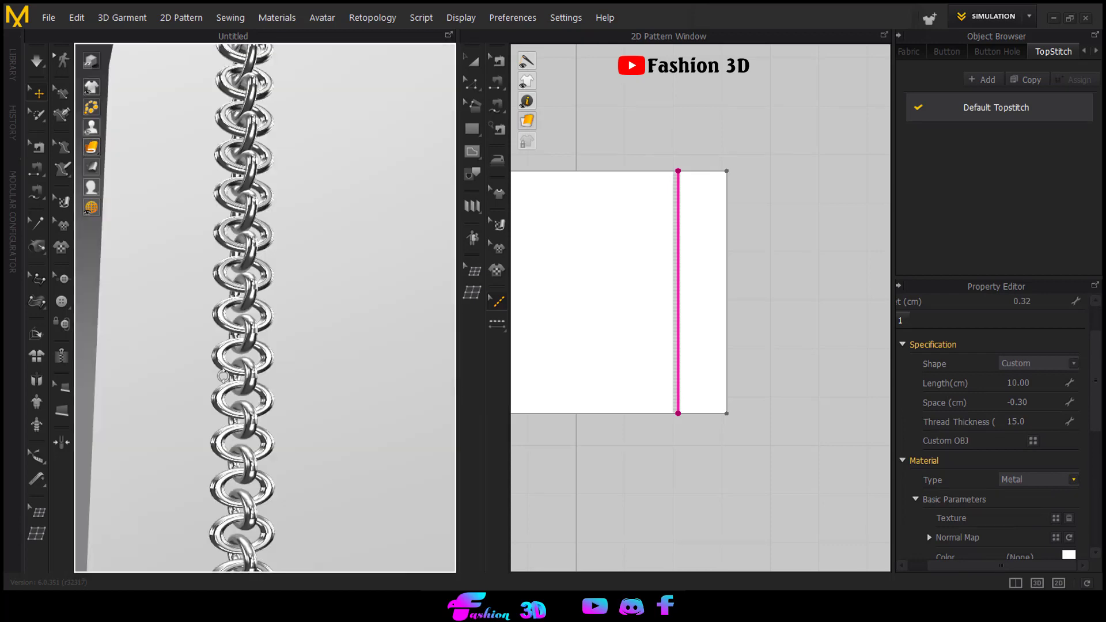
pyautogui.scroll(-1, 316, 384)
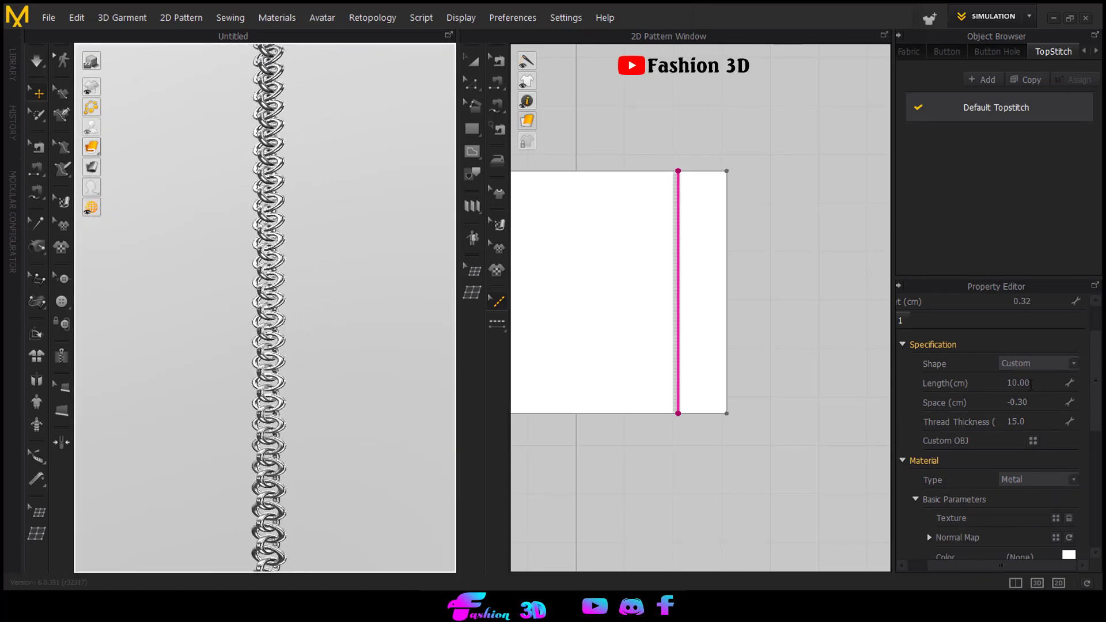
# Set the thread thickness of the Default Topstitch to 10
pyautogui.click(1031, 385)
pyautogui.click(1026, 423)
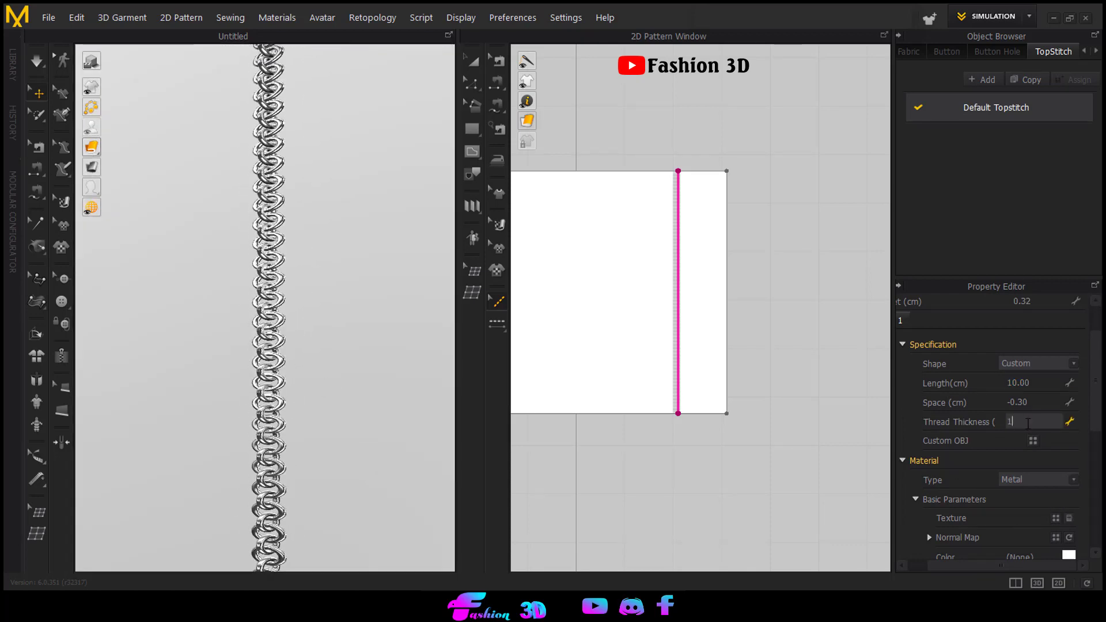
pyautogui.write('10')
pyautogui.press('Return')
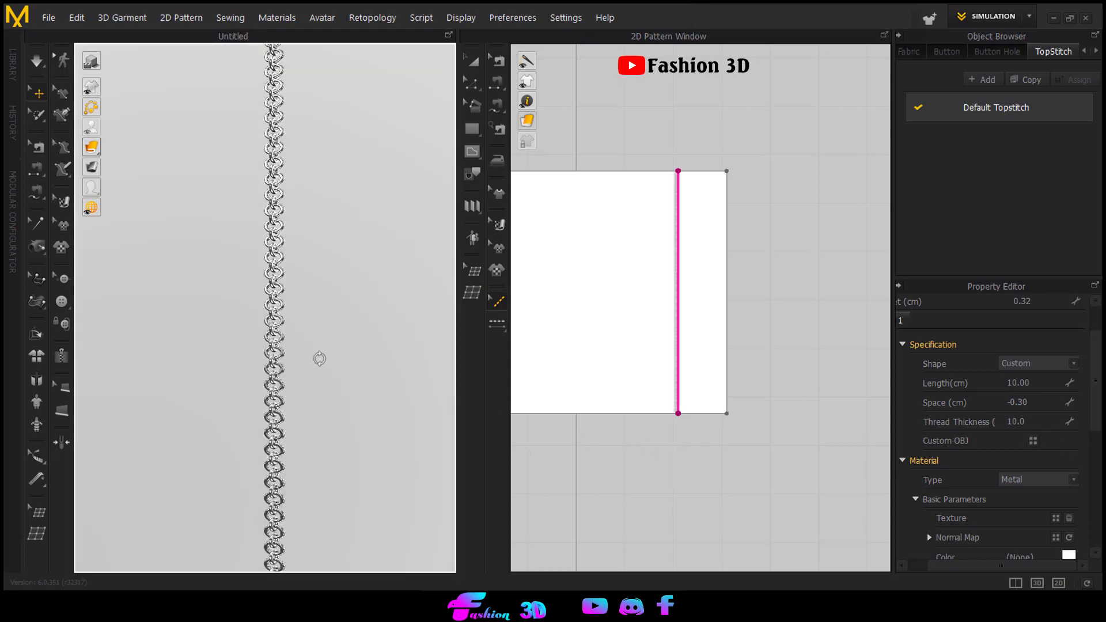
pyautogui.moveTo(278, 349); pyautogui.dragTo(369, 365, button='right')
pyautogui.scroll(-3, 778, 299)
# Narrow the square pattern to a slim strip around the internal line by moving both long side edges close to it
pyautogui.scroll(-2, 403, 317)
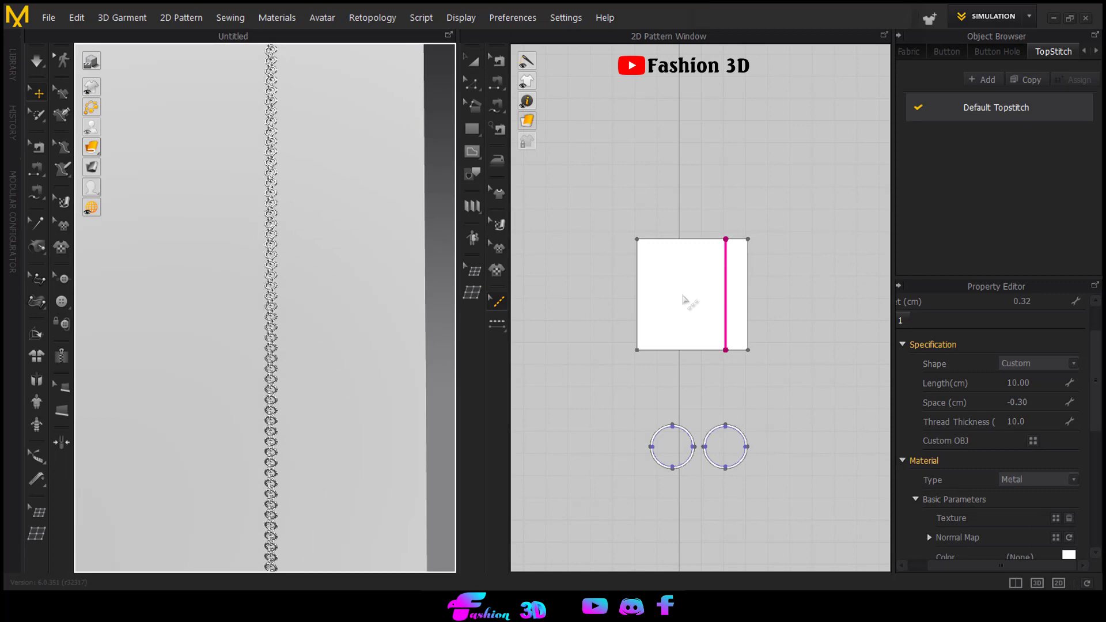
pyautogui.press('a')
pyautogui.click(671, 261)
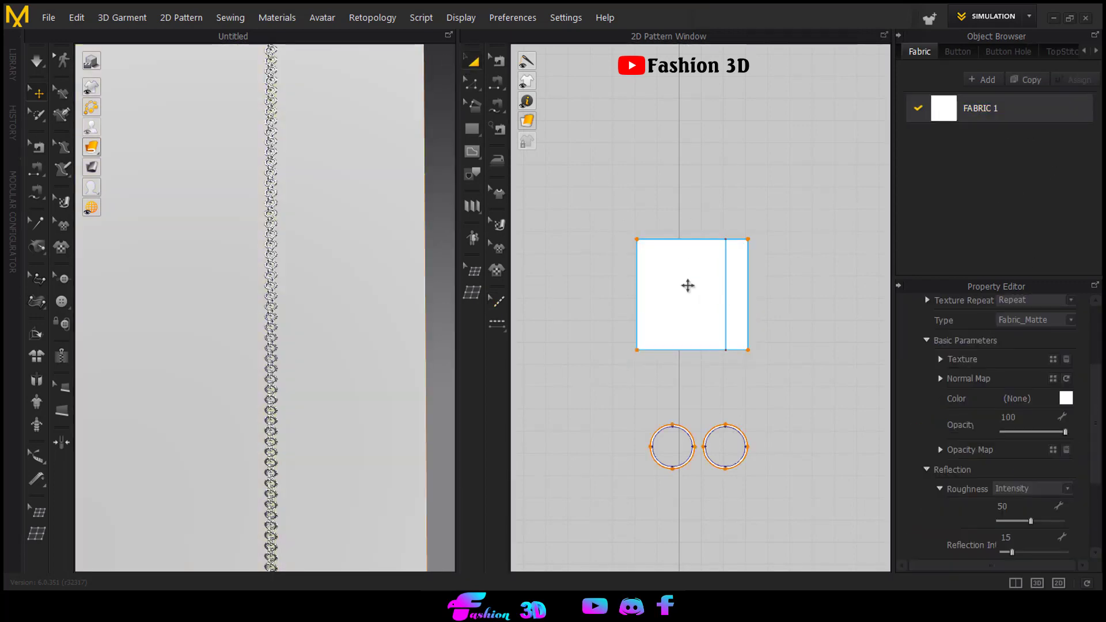
pyautogui.click(687, 285)
pyautogui.scroll(3, 723, 271)
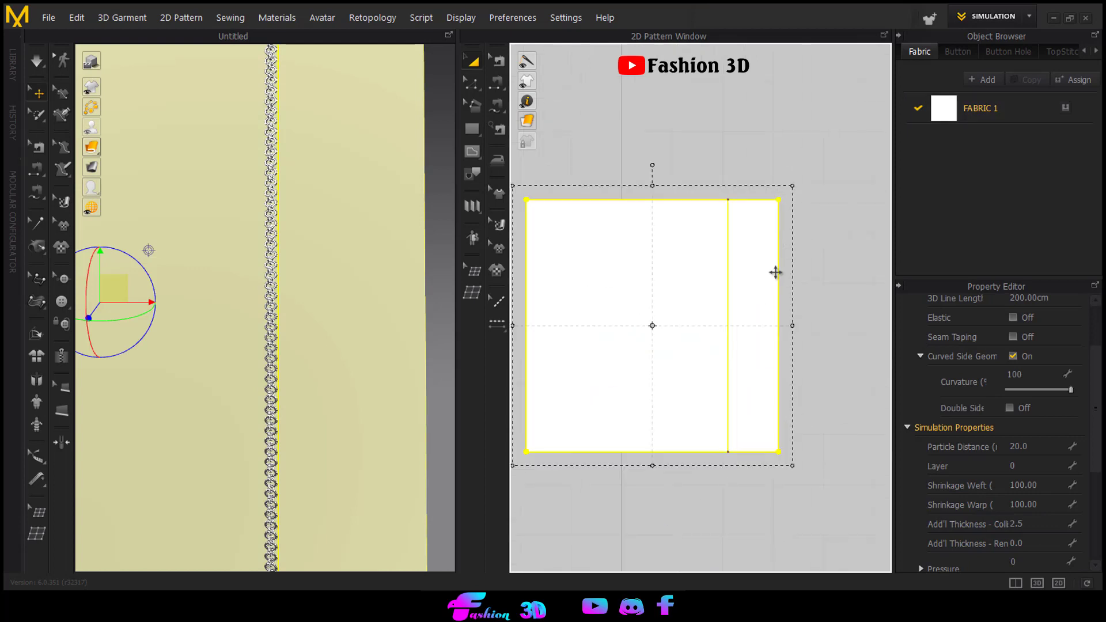
pyautogui.scroll(3, 767, 283)
pyautogui.scroll(-5, 758, 296)
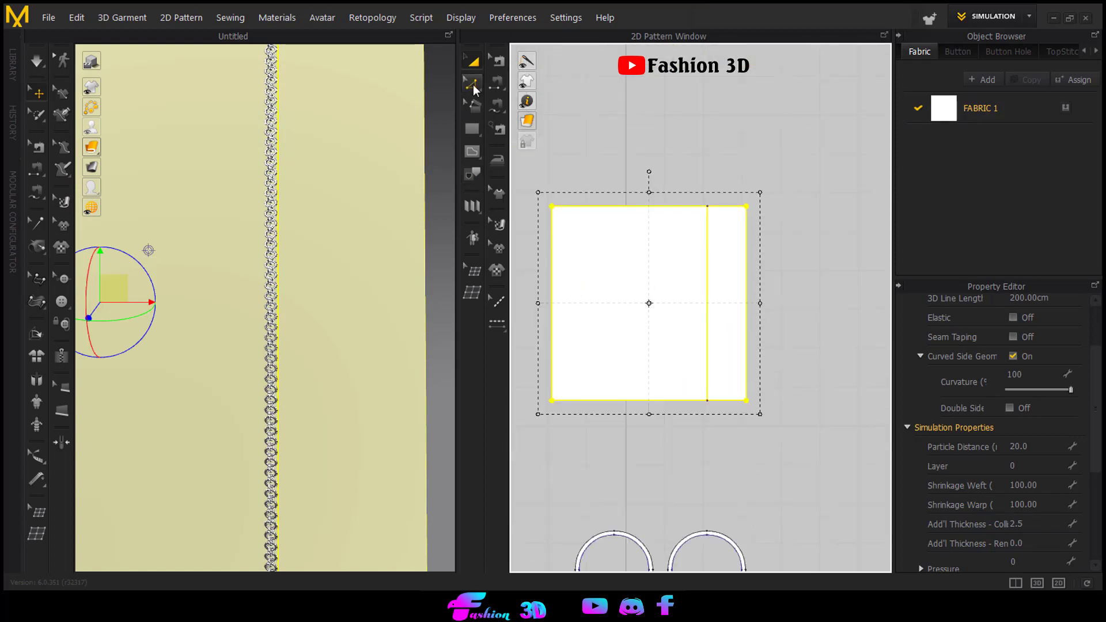
pyautogui.click(473, 84)
pyautogui.moveTo(555, 314); pyautogui.dragTo(713, 315)
pyautogui.scroll(2, 705, 316)
pyautogui.moveTo(786, 304); pyautogui.dragTo(681, 298)
pyautogui.scroll(3, 741, 306)
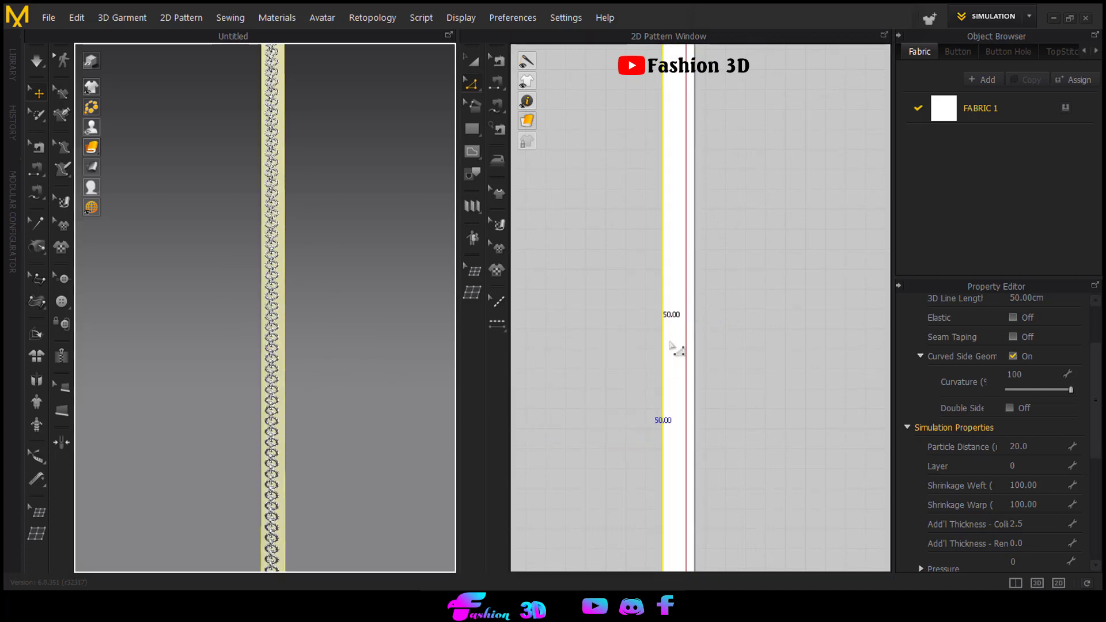
pyautogui.moveTo(673, 346); pyautogui.dragTo(662, 325)
pyautogui.scroll(2, 273, 333)
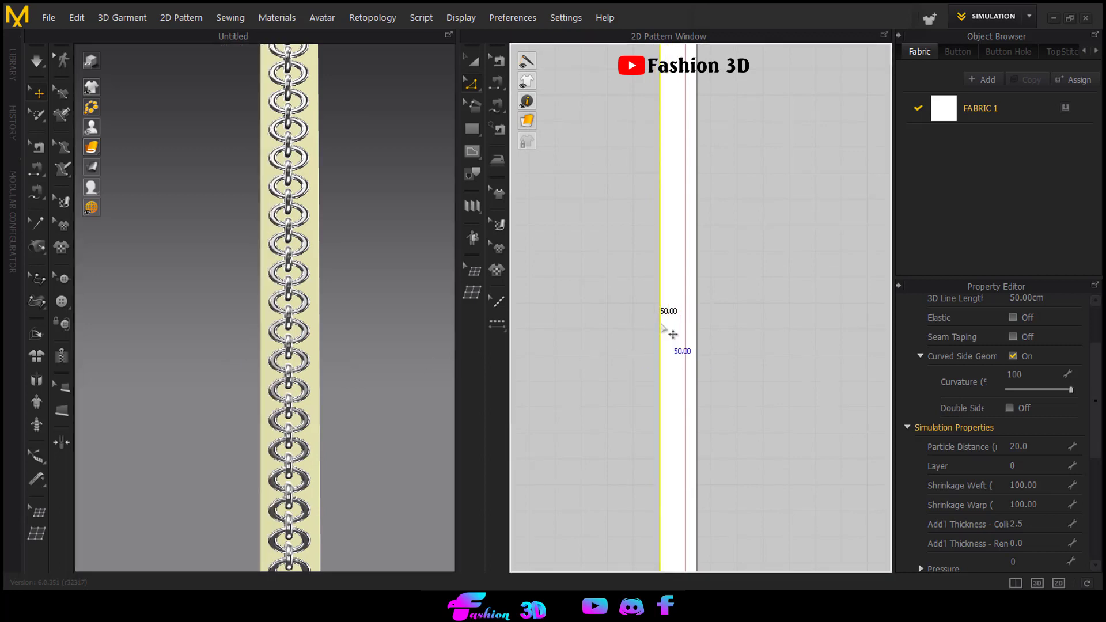
# Lower the opacity of FABRIC 1 until the fabric is fully transparent, leaving only the chain showing
pyautogui.scroll(-5, 785, 281)
pyautogui.click(807, 197)
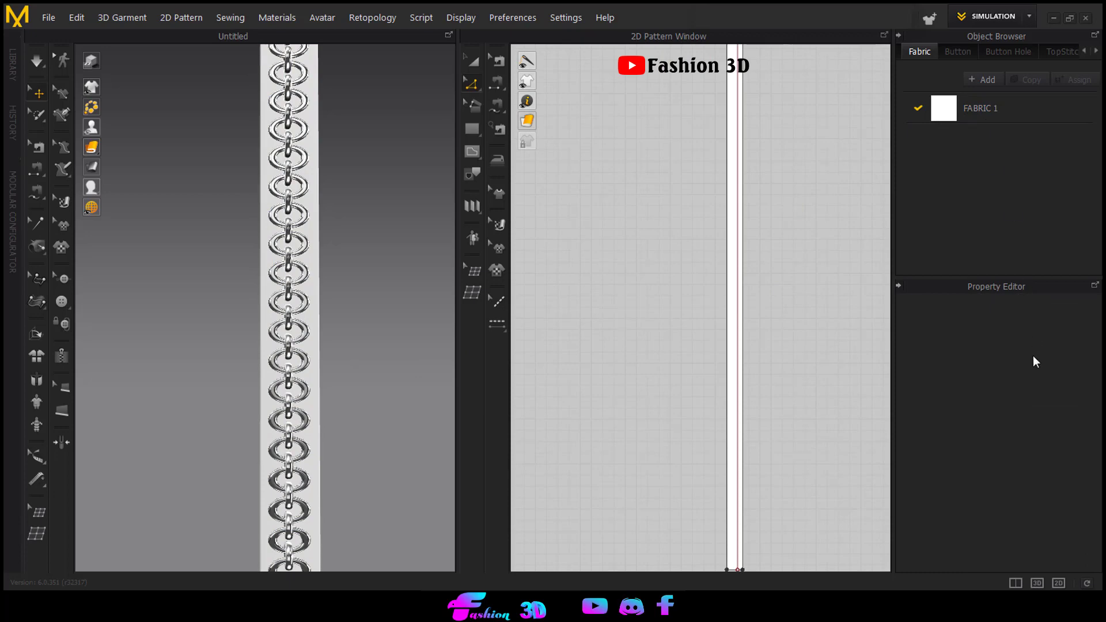
pyautogui.scroll(-3, 704, 331)
pyautogui.doubleClick(1010, 107)
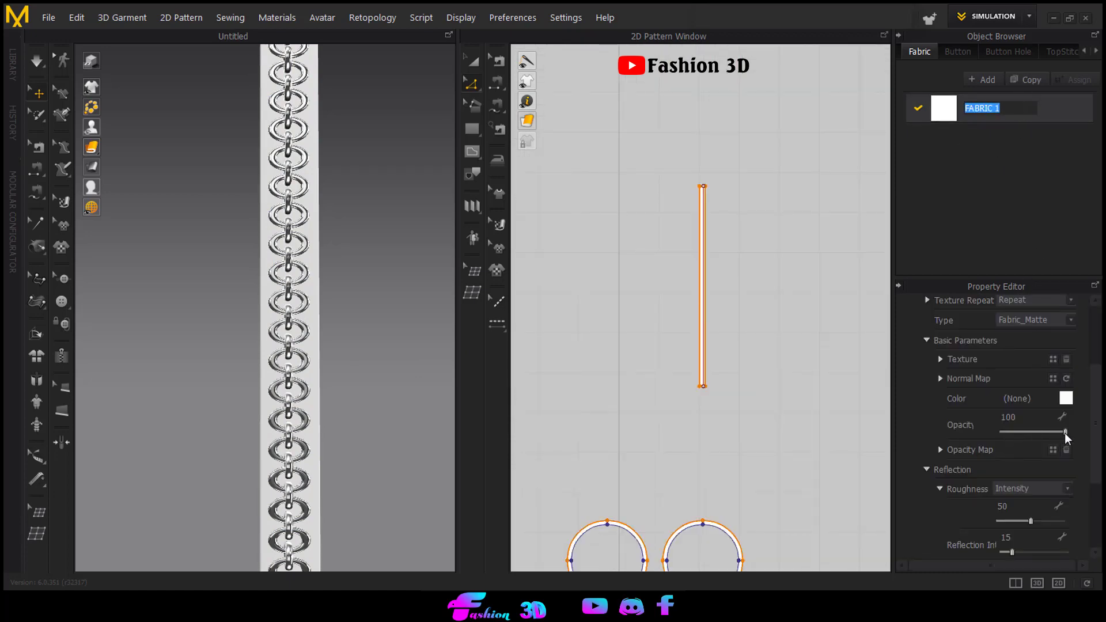
pyautogui.moveTo(1065, 434); pyautogui.dragTo(993, 435)
pyautogui.click(877, 404)
pyautogui.scroll(-5, 239, 240)
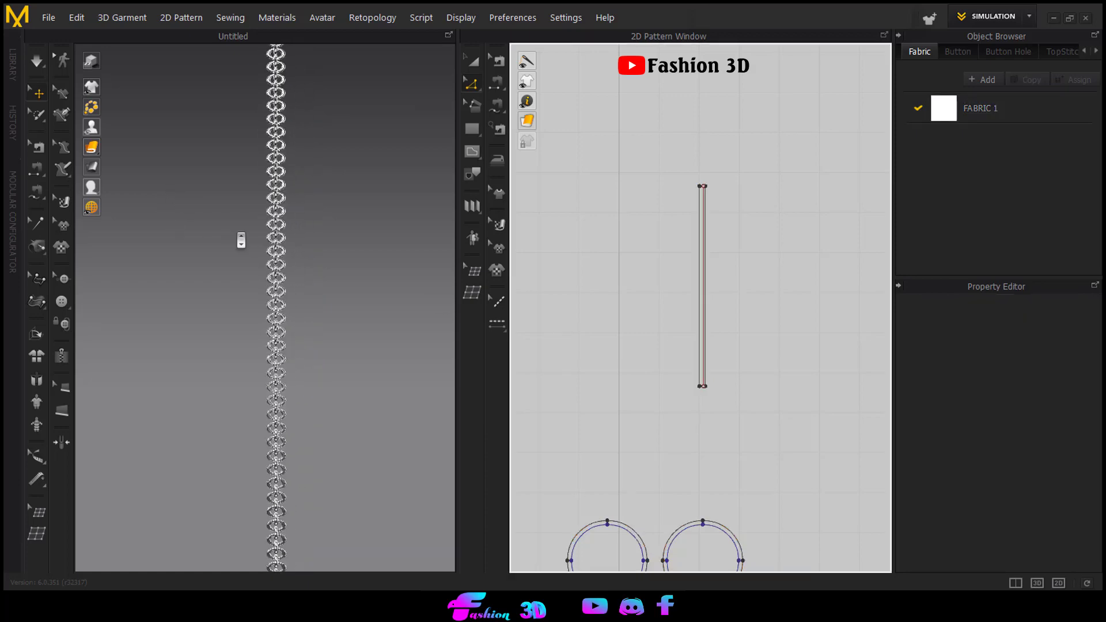
pyautogui.moveTo(284, 259); pyautogui.dragTo(252, 262, button='right')
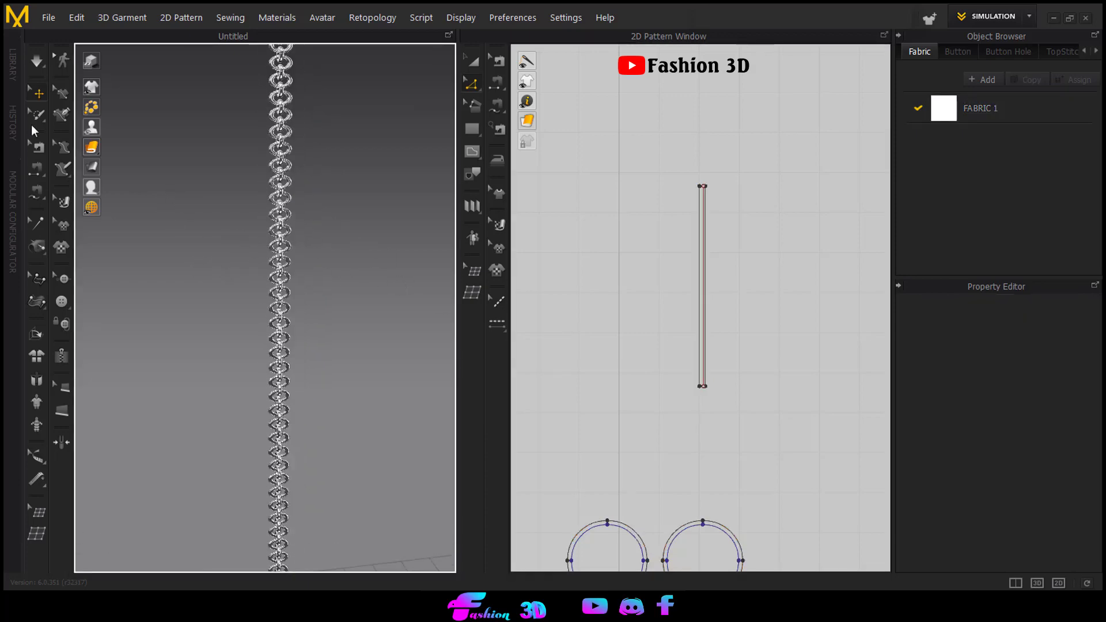
# Load the FV2_Feifei.avt avatar from the library's Avatar folder into the scene
pyautogui.click(49, 17)
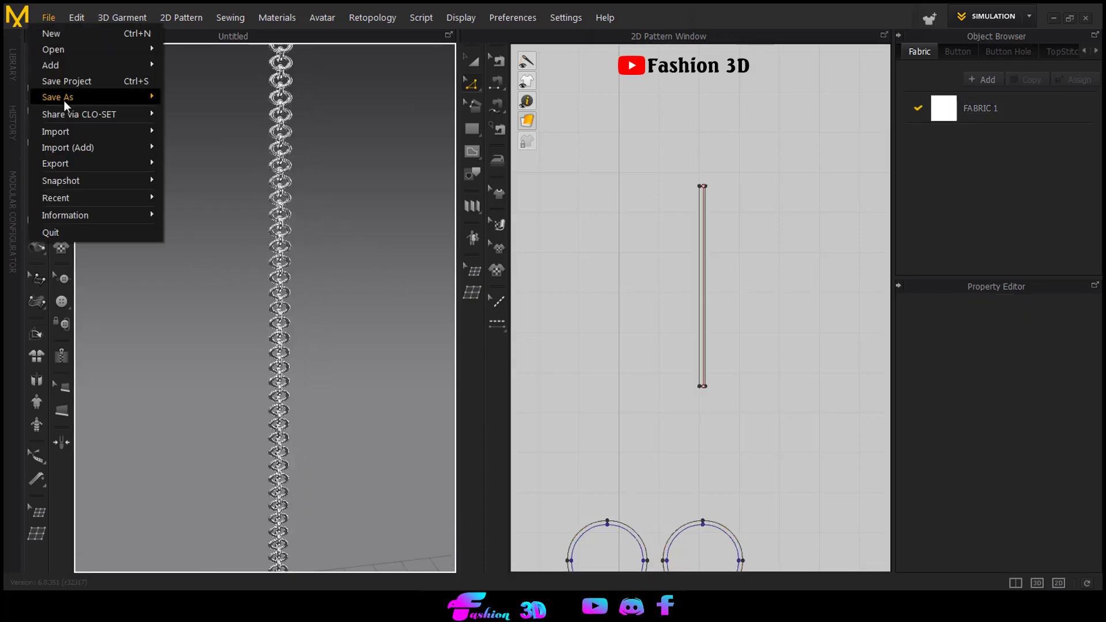
pyautogui.click(13, 75)
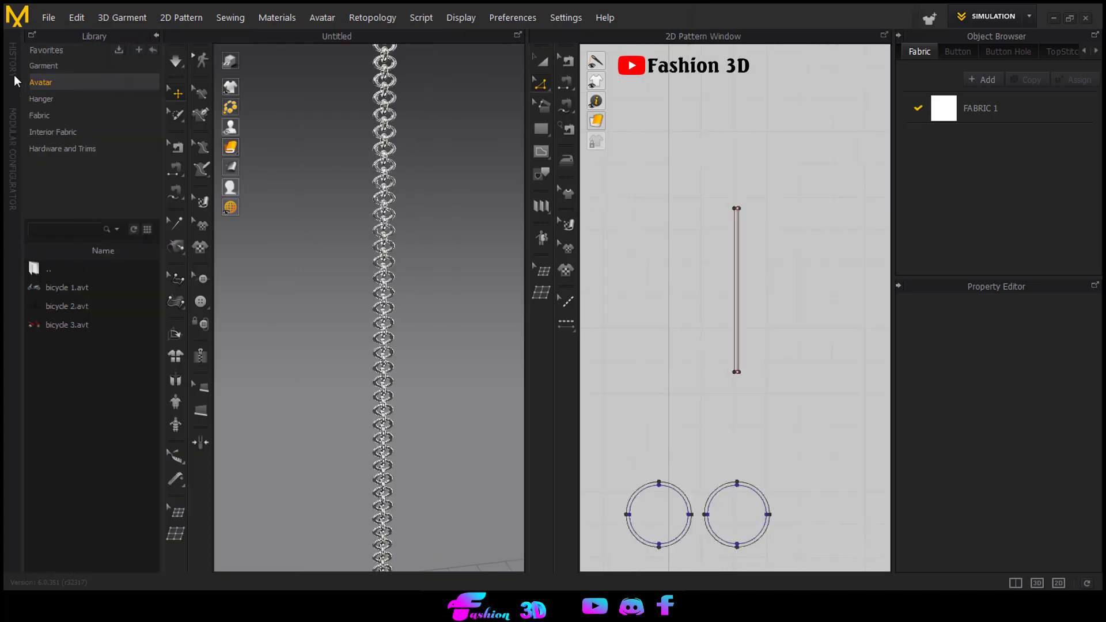
pyautogui.click(46, 83)
pyautogui.doubleClick(71, 307)
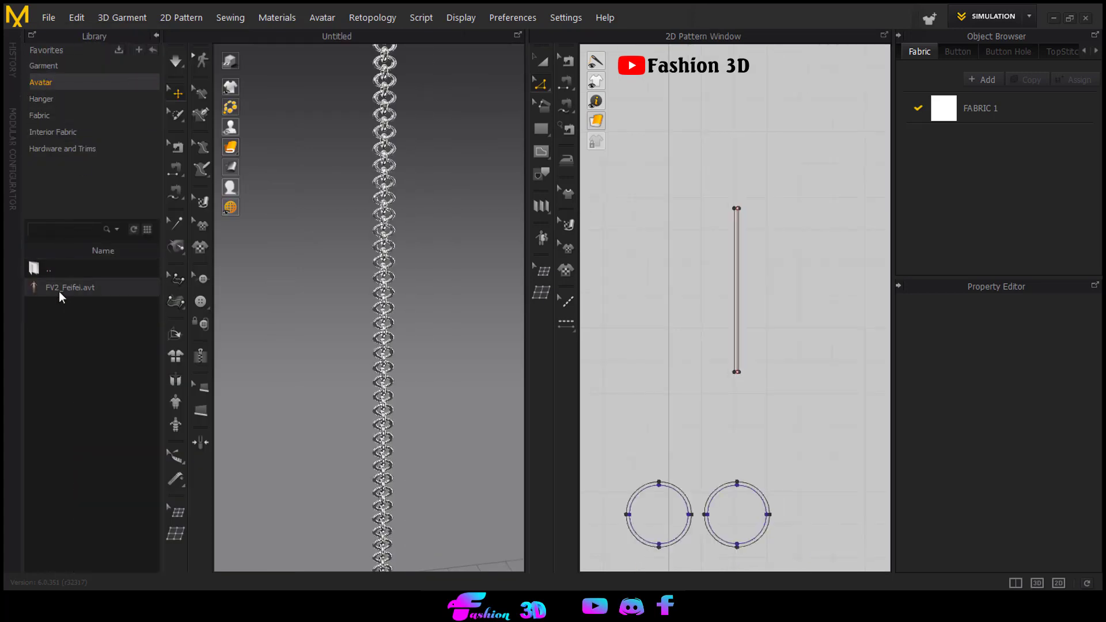
pyautogui.doubleClick(59, 292)
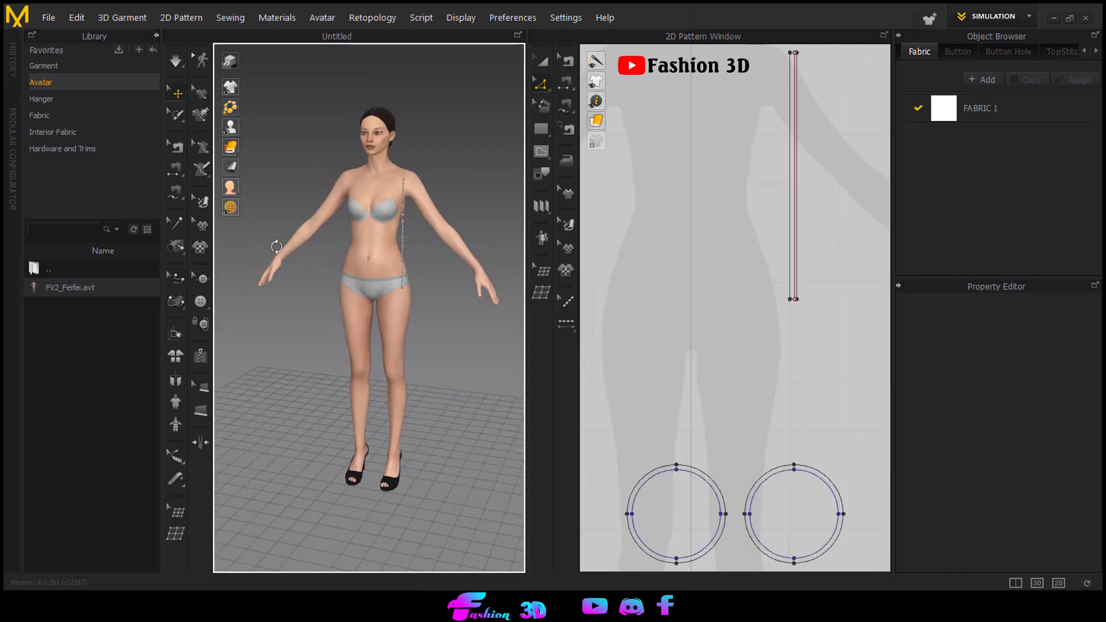
pyautogui.moveTo(276, 247); pyautogui.dragTo(272, 250, button='right')
pyautogui.scroll(4, 389, 163)
pyautogui.moveTo(423, 118); pyautogui.dragTo(388, 154, button='right')
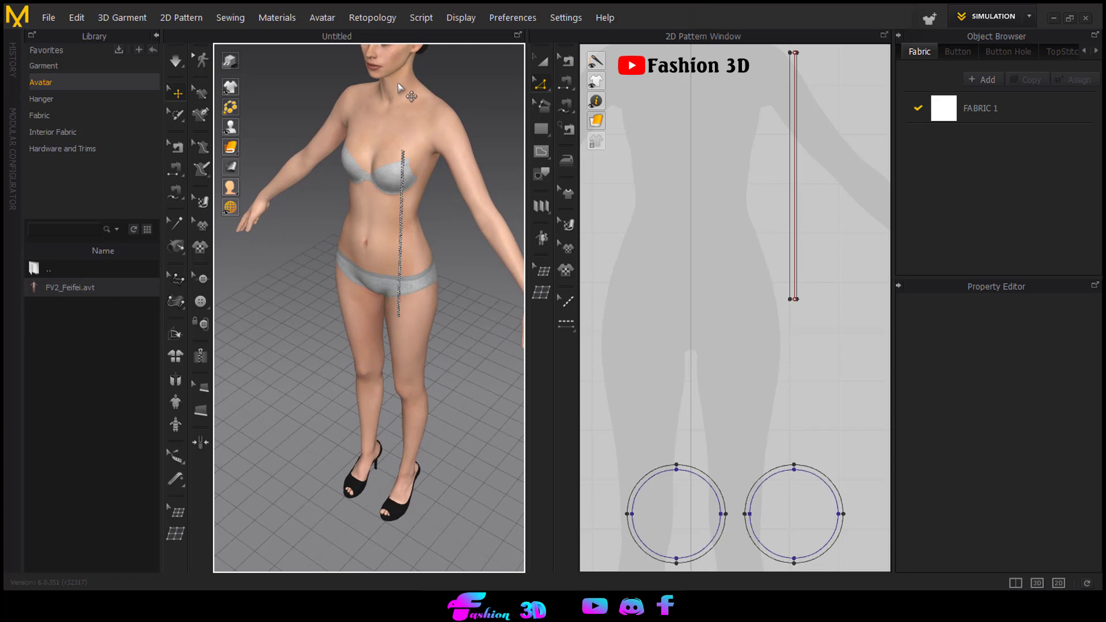
# Show the arrangement points around the avatar's body and bring the back of the neck into reach
pyautogui.click(414, 106)
pyautogui.hotkey('shift', 'f')
pyautogui.moveTo(413, 106); pyautogui.dragTo(286, 123, button='right')
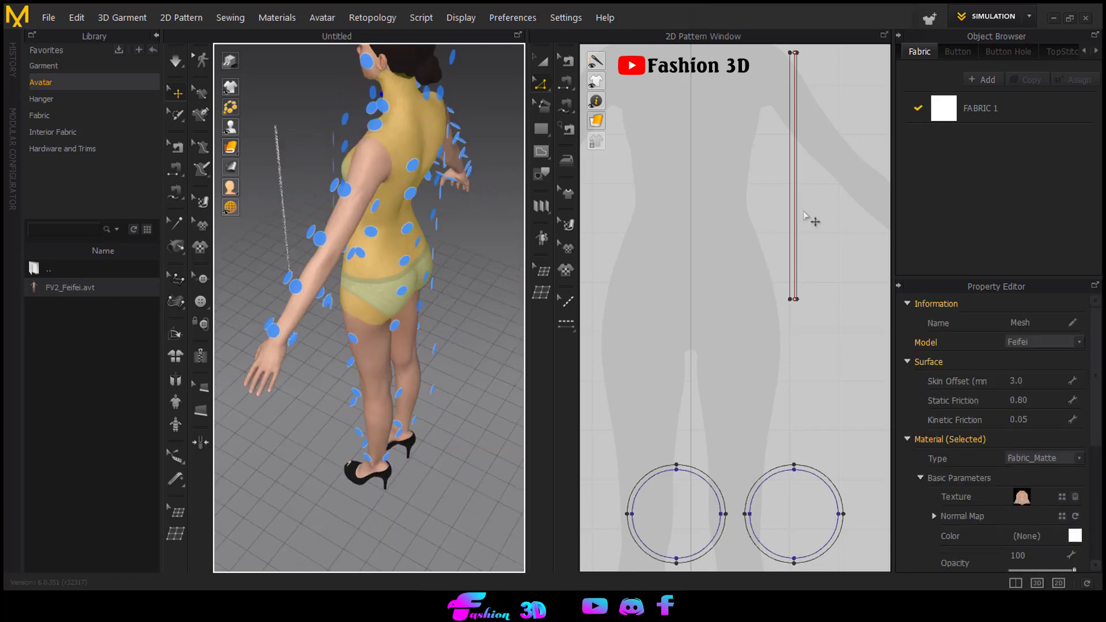
# Select the whole strip pattern with its internal line and rotate it from vertical to horizontal
pyautogui.scroll(3, 731, 216)
pyautogui.click(840, 208)
pyautogui.scroll(6, 845, 208)
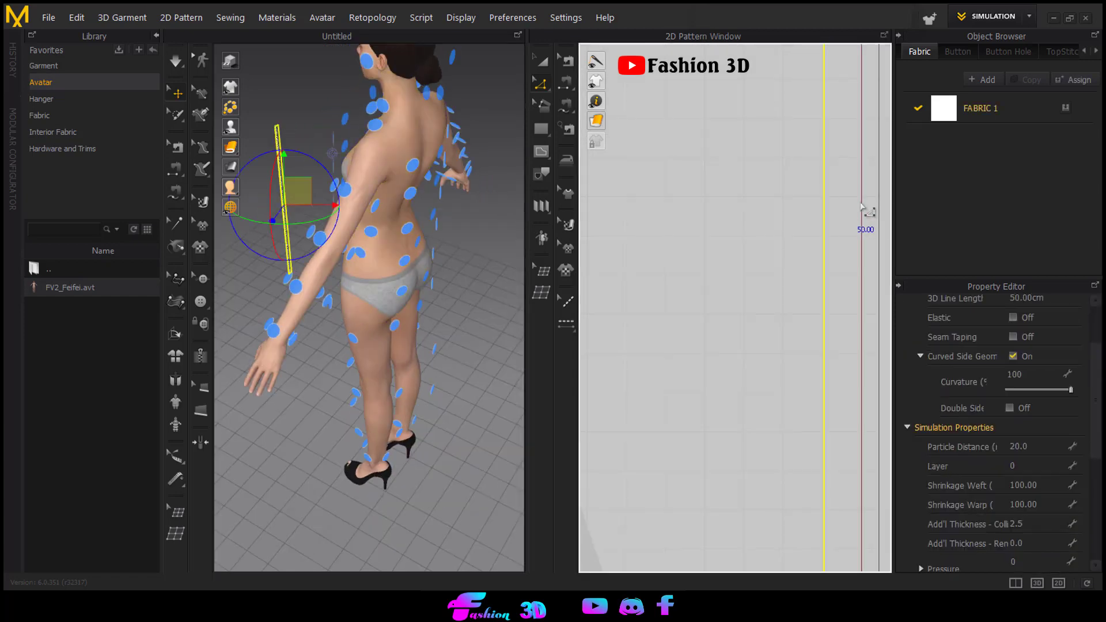
pyautogui.click(854, 203)
pyautogui.click(543, 62)
pyautogui.click(856, 168)
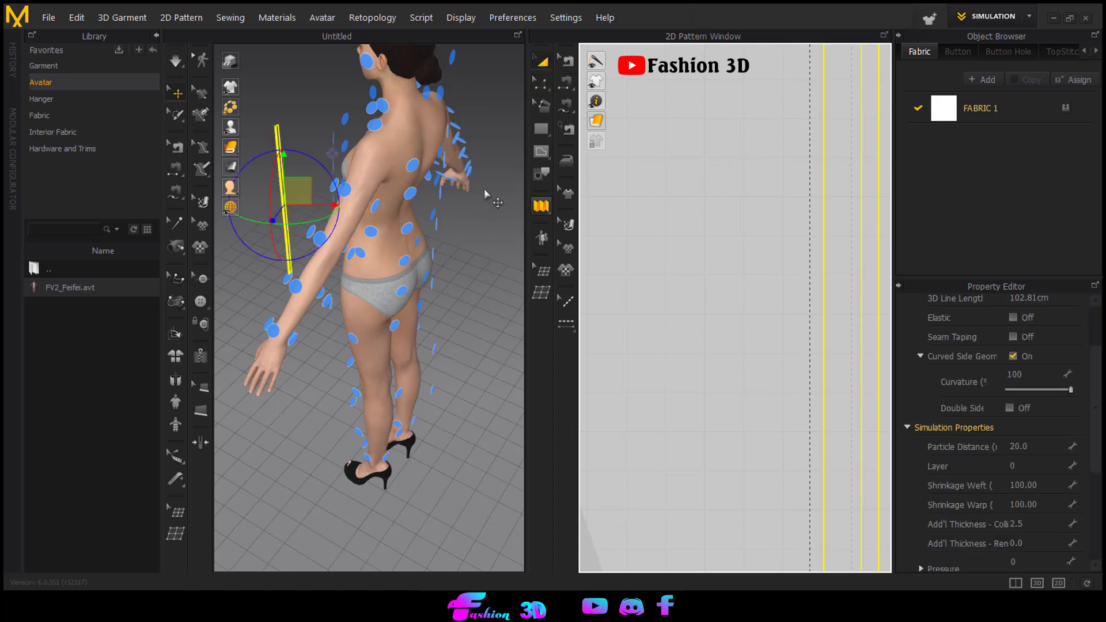
pyautogui.moveTo(473, 186); pyautogui.dragTo(413, 167, button='right')
pyautogui.scroll(-5, 766, 136)
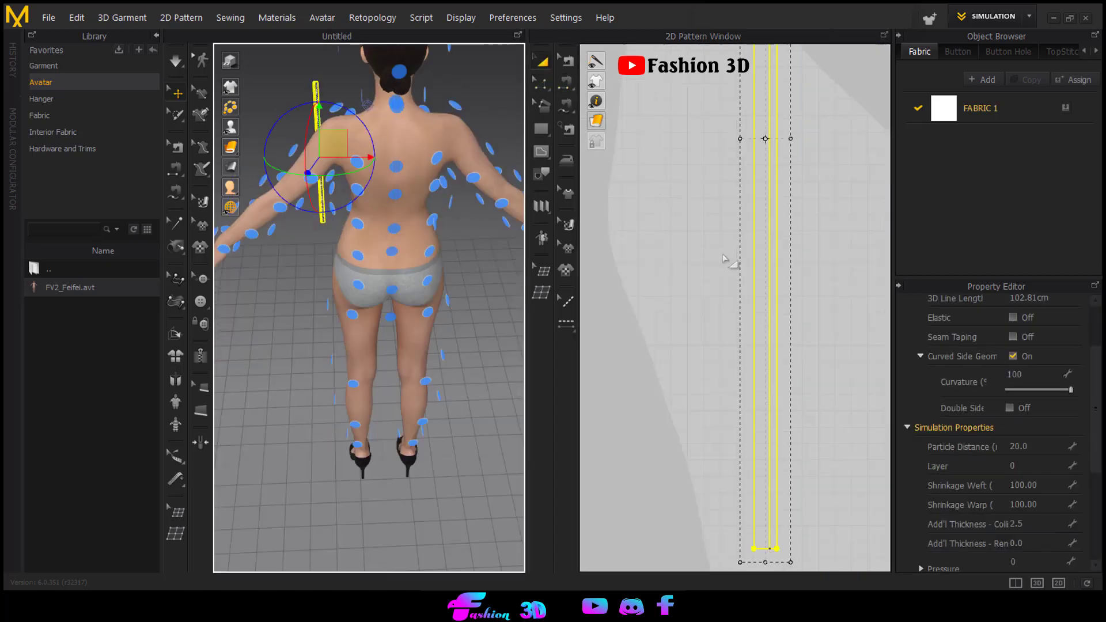
pyautogui.scroll(-3, 765, 137)
pyautogui.moveTo(750, 60); pyautogui.dragTo(862, 175)
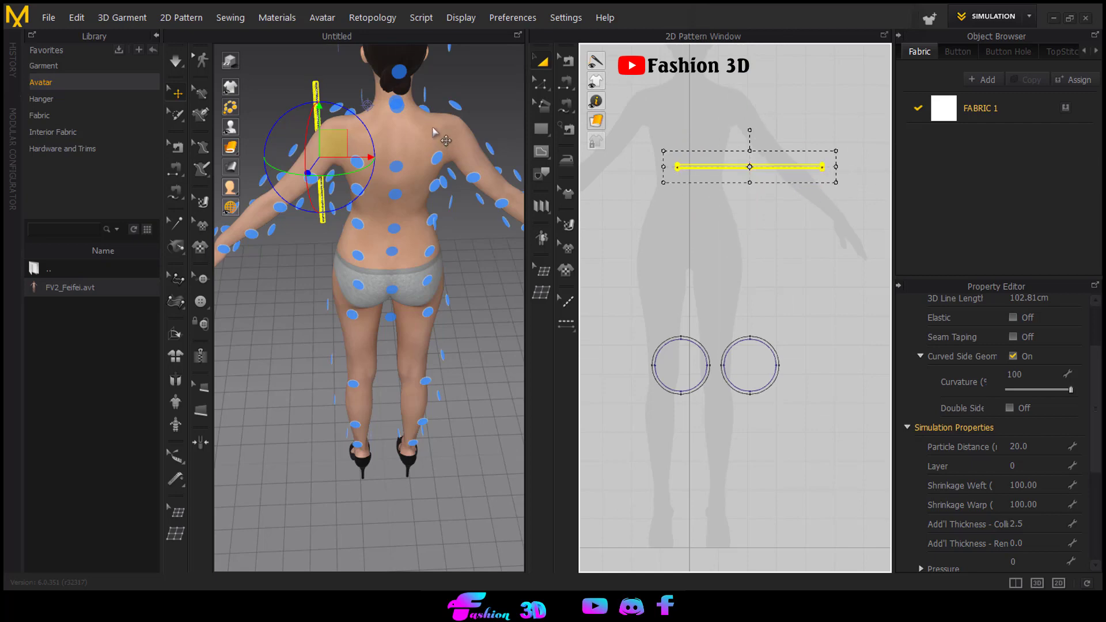
# Arrange the strip around the avatar's neck using the arrangement point at the back of the neck
pyautogui.click(398, 106)
pyautogui.scroll(-3, 435, 114)
pyautogui.moveTo(438, 118); pyautogui.dragTo(553, 202, button='right')
pyautogui.scroll(6, 366, 219)
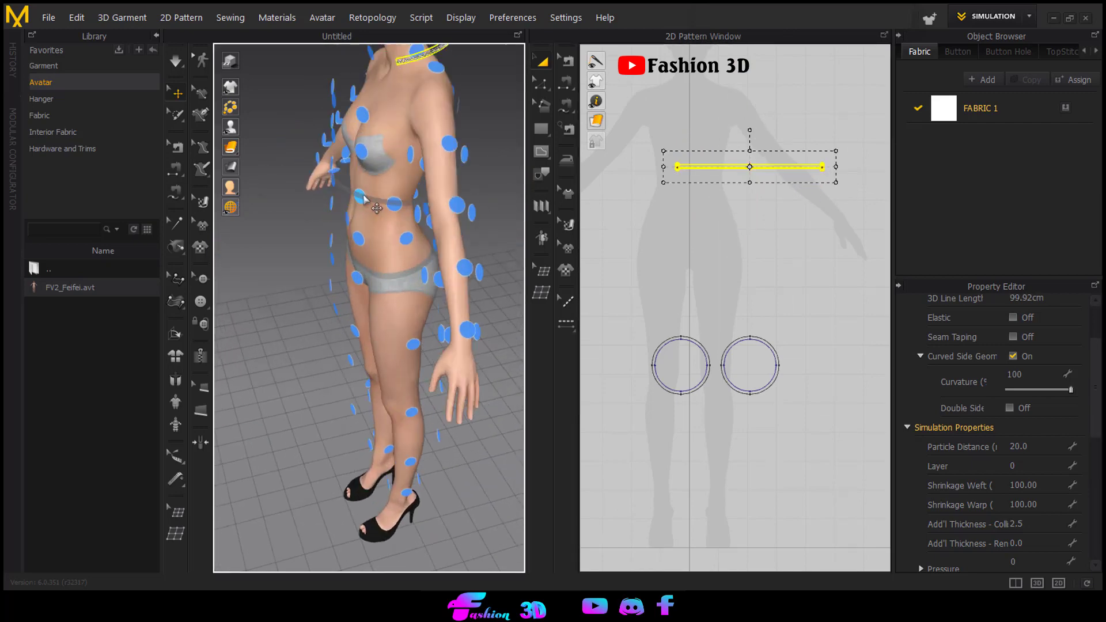
pyautogui.press('2')
pyautogui.moveTo(327, 346); pyautogui.dragTo(324, 409, button='right')
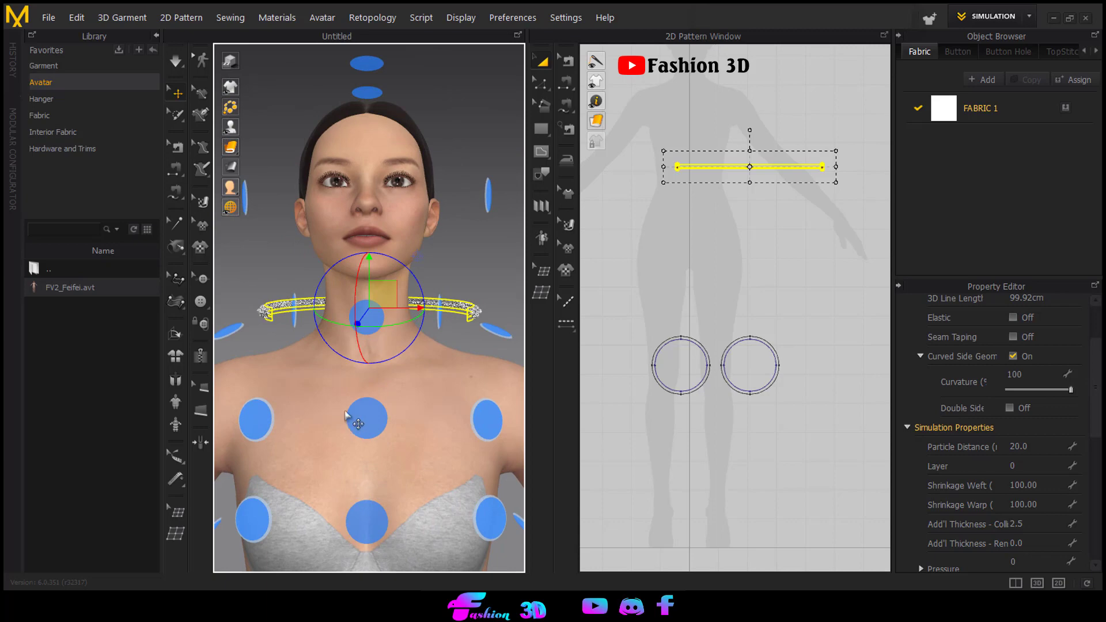
# Sew the two short ends of the strip together with segment sewing to close it into a loop
pyautogui.press('n')
pyautogui.scroll(5, 691, 164)
pyautogui.scroll(6, 611, 214)
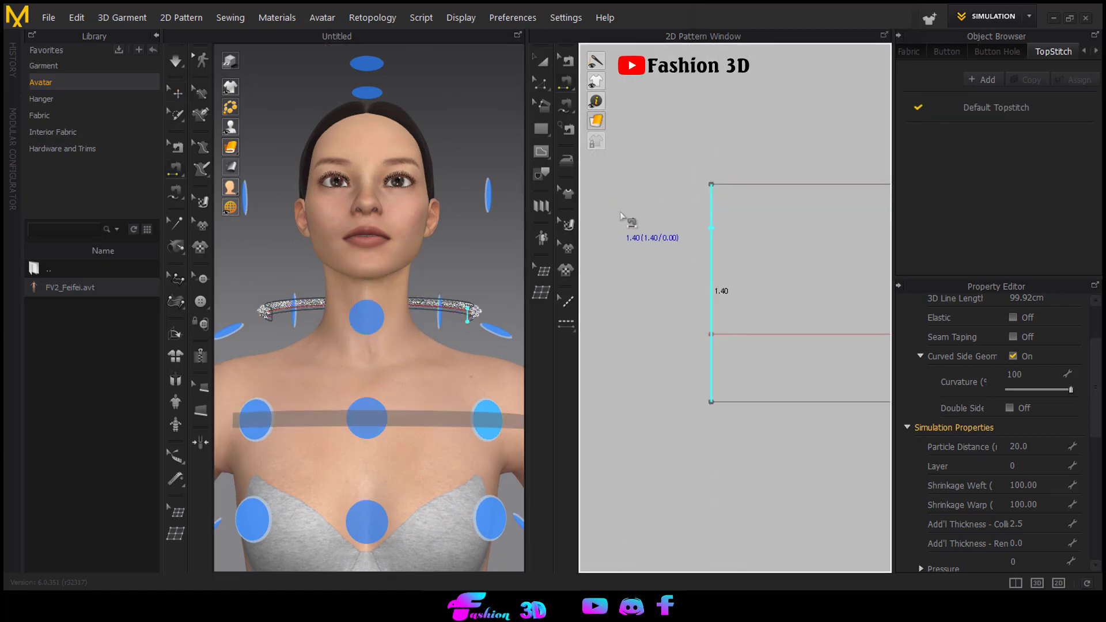
pyautogui.click(712, 240)
pyautogui.scroll(-10, 655, 242)
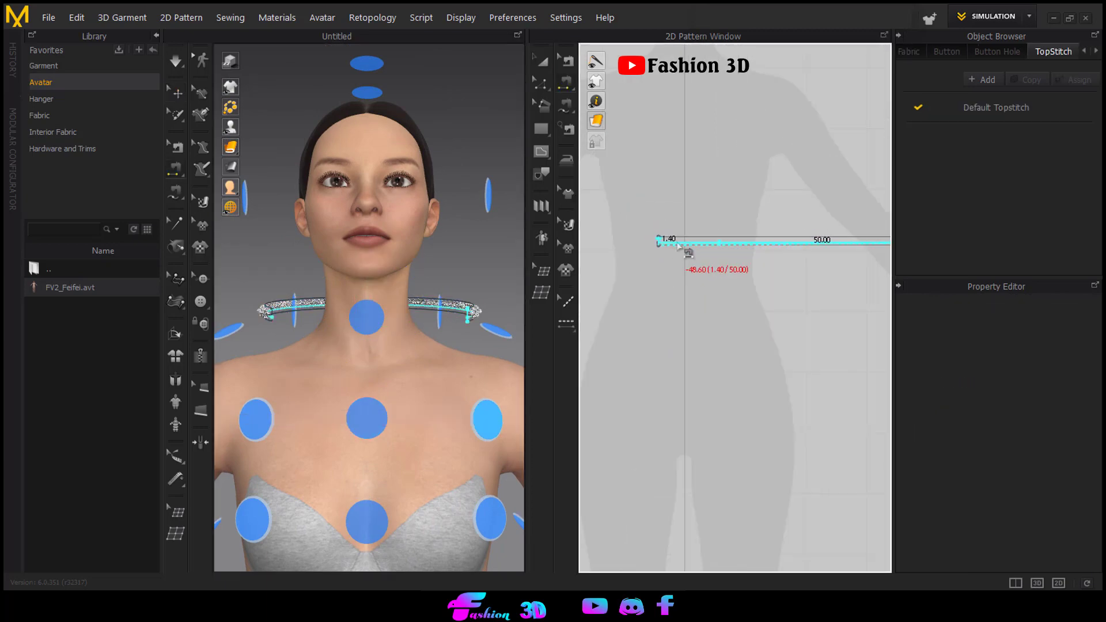
pyautogui.scroll(-3, 679, 247)
pyautogui.scroll(8, 838, 241)
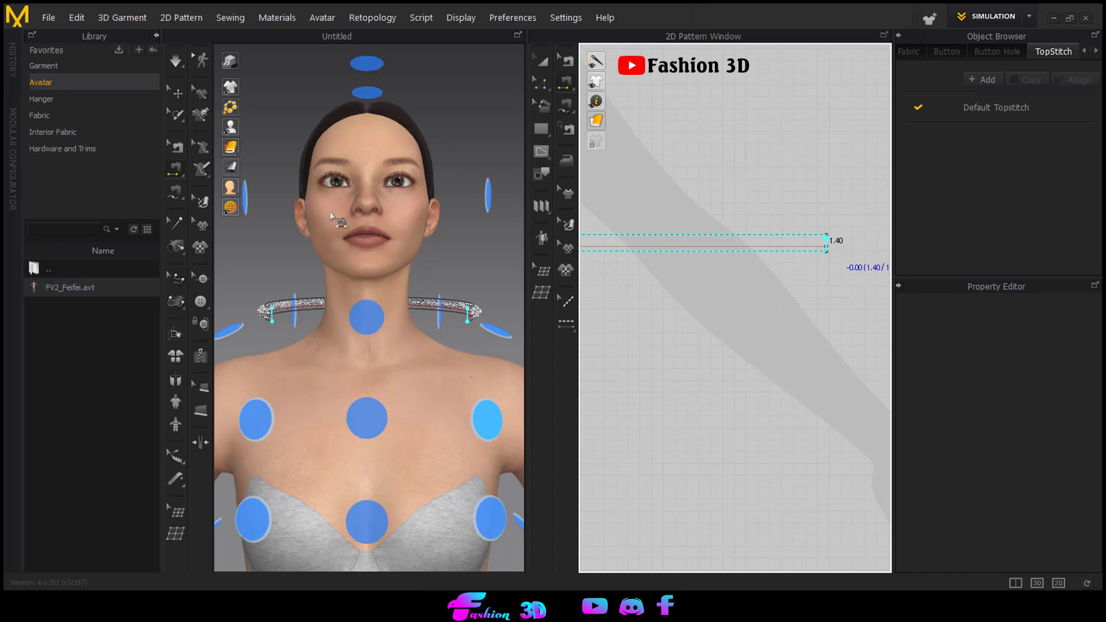
pyautogui.click(409, 301)
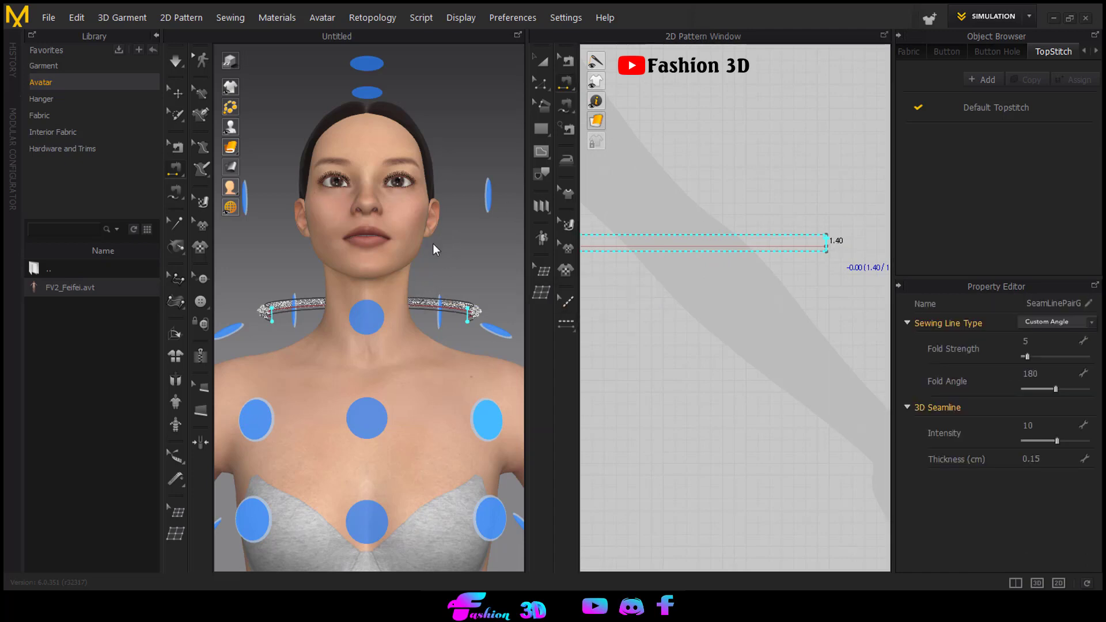
# Simulate the sewn strip so it closes and drops onto the avatar's neck as a necklace, then stop the simulation
pyautogui.scroll(-3, 387, 252)
pyautogui.moveTo(387, 252); pyautogui.dragTo(326, 279, button='right')
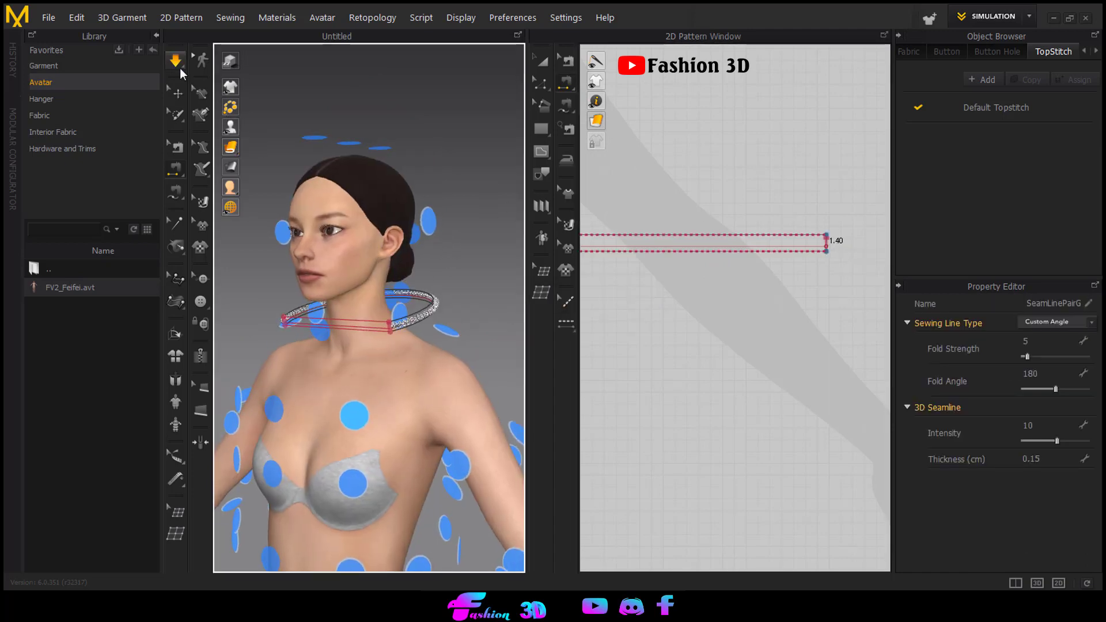
pyautogui.click(174, 61)
pyautogui.click(175, 60)
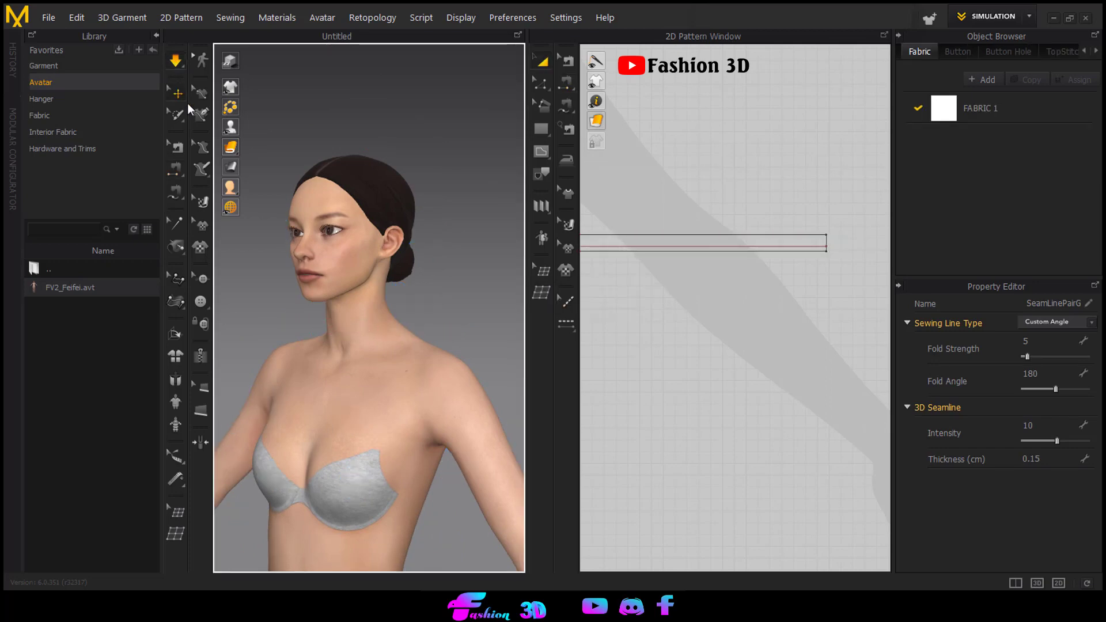
pyautogui.scroll(-2, 344, 287)
pyautogui.moveTo(397, 370); pyautogui.dragTo(348, 348, button='right')
pyautogui.click(179, 60)
pyautogui.click(175, 60)
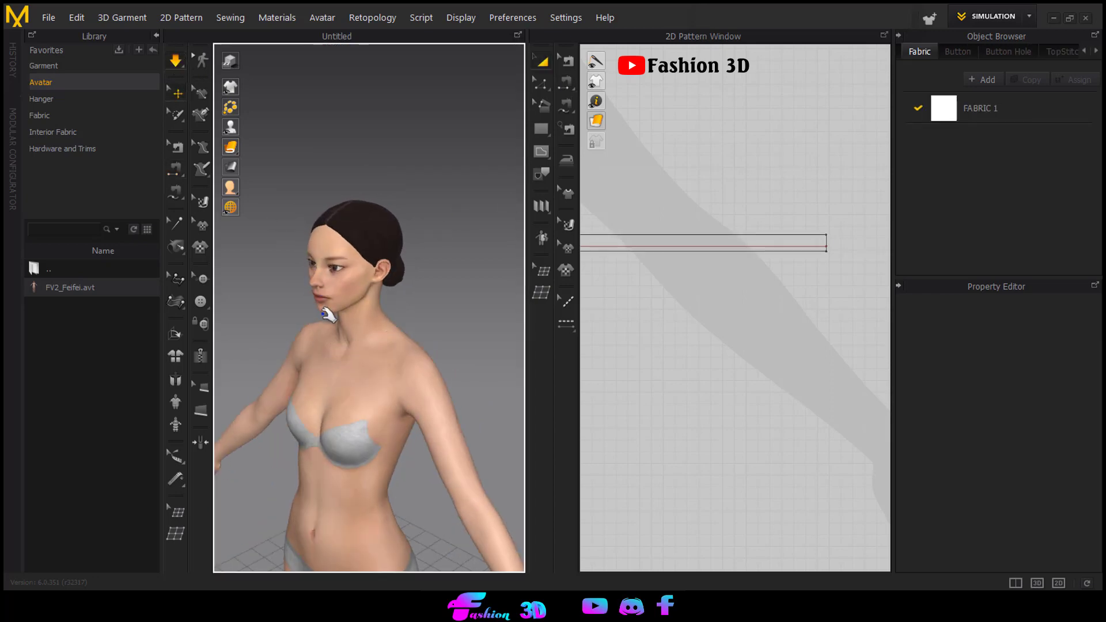
pyautogui.click(344, 347)
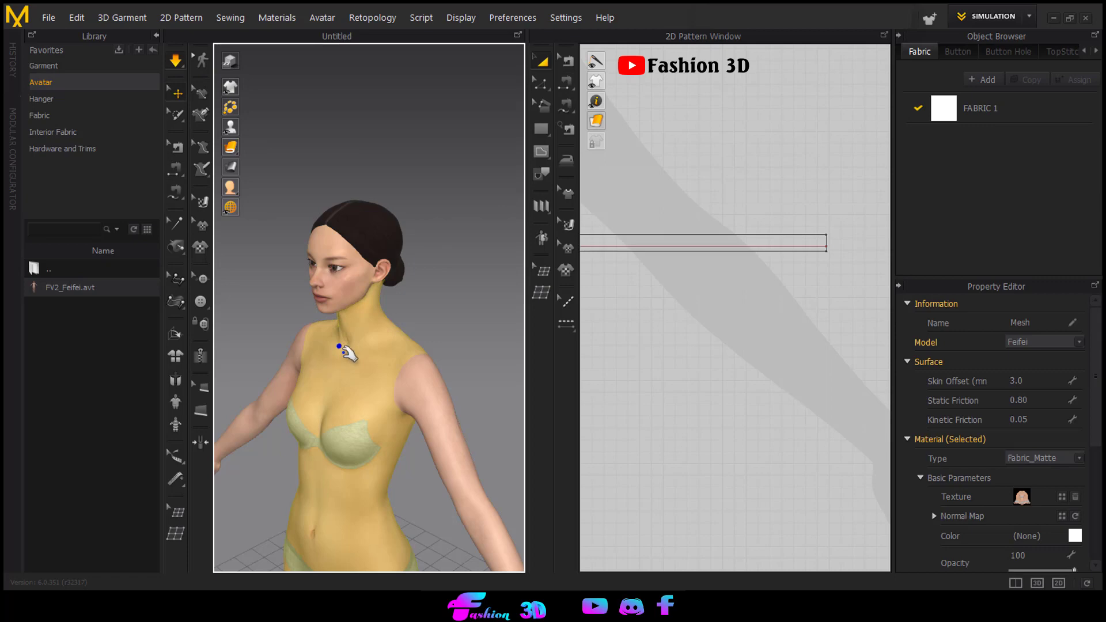
pyautogui.click(182, 65)
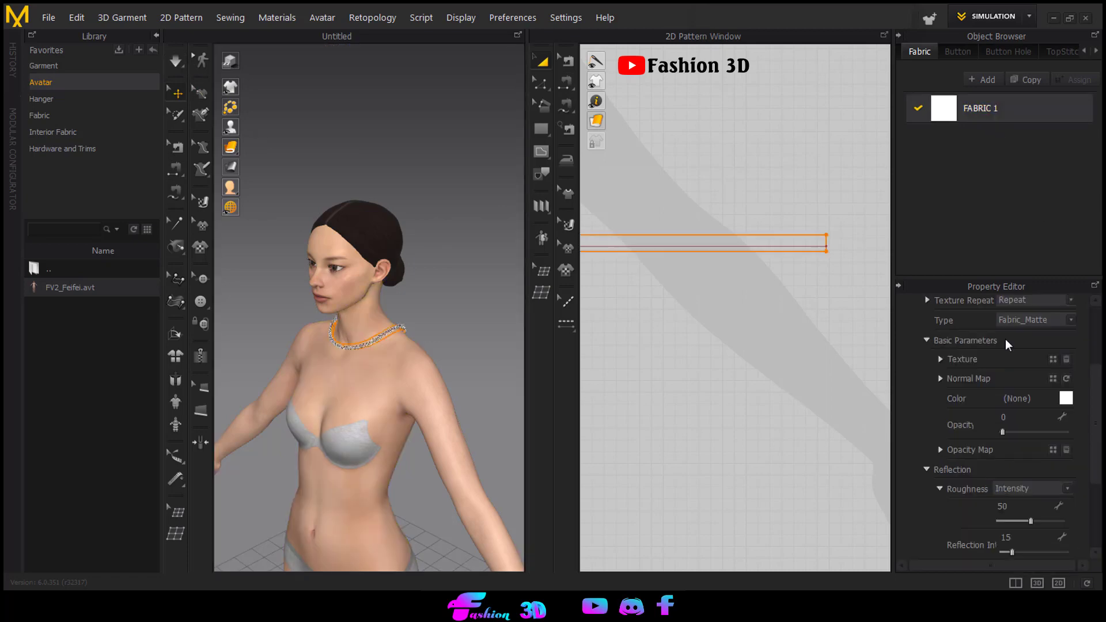
# Raise the opacity of FABRIC 1 to 78 and pull the strip lower onto the chest during simulation
pyautogui.moveTo(1003, 431); pyautogui.dragTo(1052, 432)
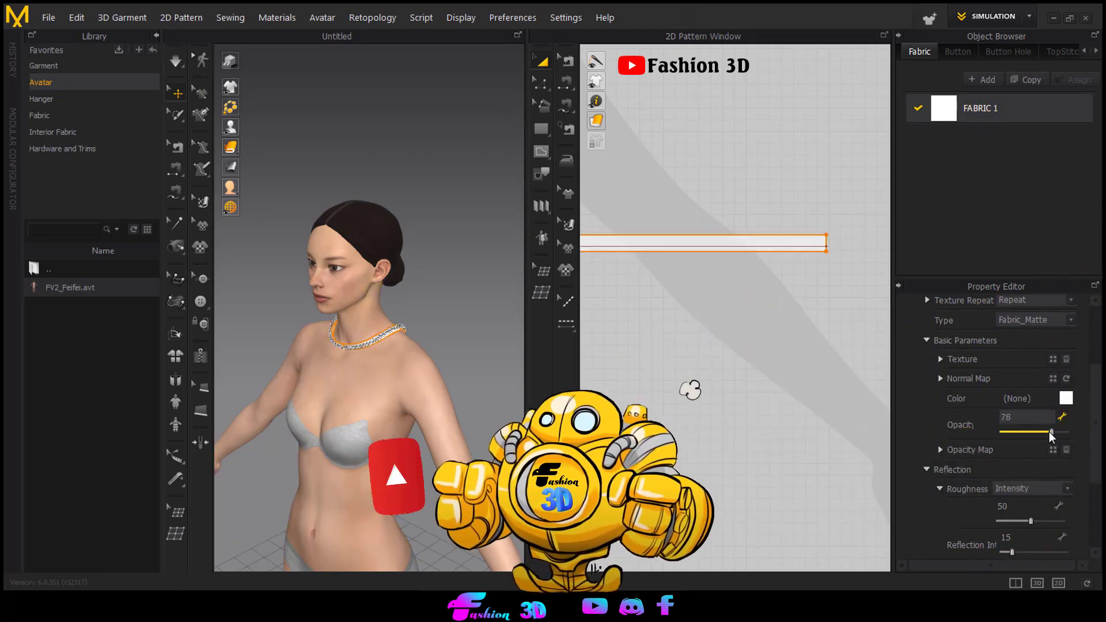
pyautogui.scroll(2, 323, 322)
pyautogui.click(184, 65)
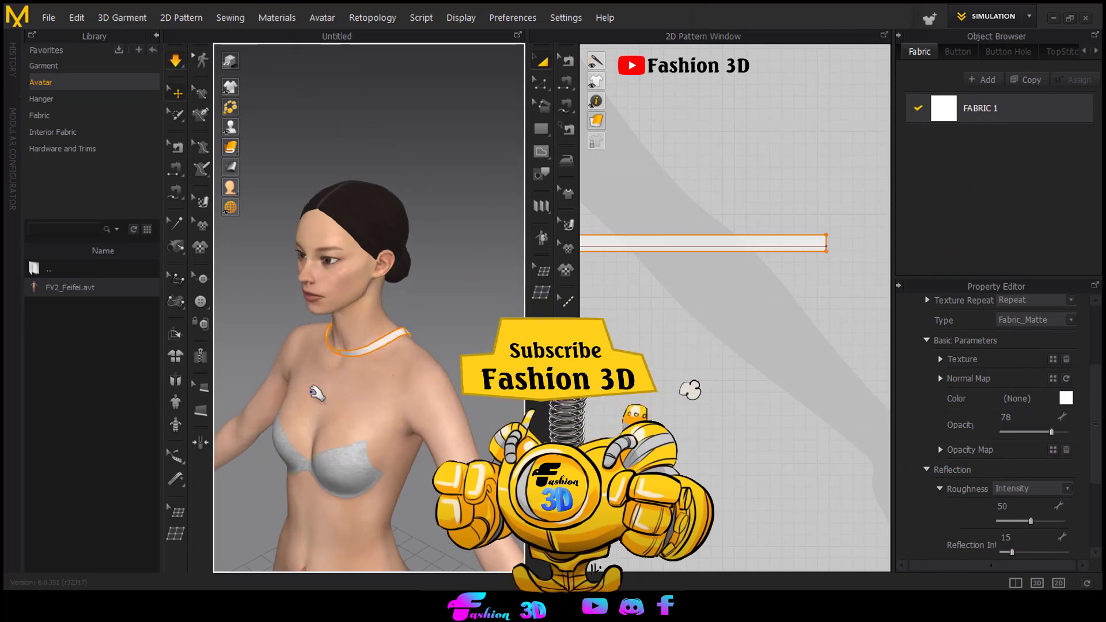
pyautogui.click(322, 380)
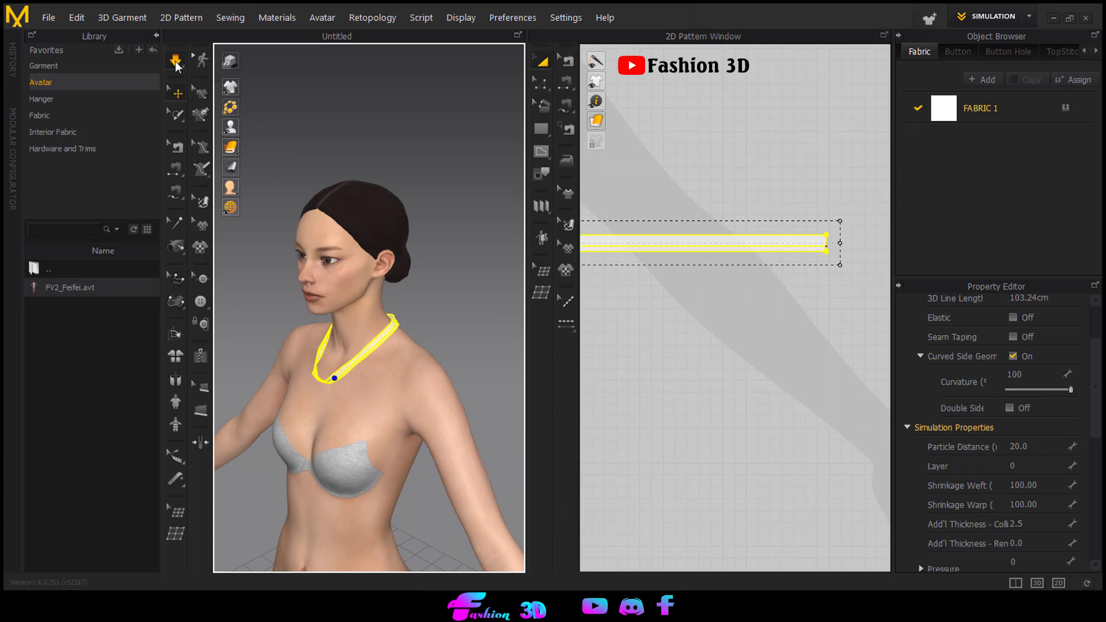
pyautogui.click(176, 61)
# Set the opacity of FABRIC 1 back to 0 so only the chain shows
pyautogui.click(726, 379)
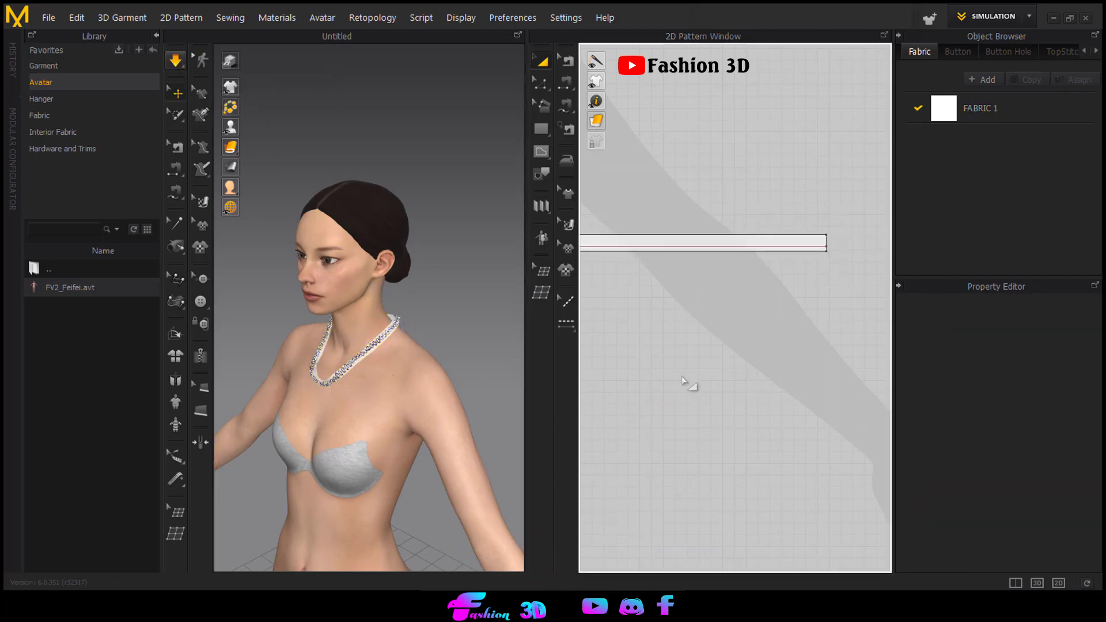
pyautogui.scroll(3, 401, 339)
pyautogui.click(666, 241)
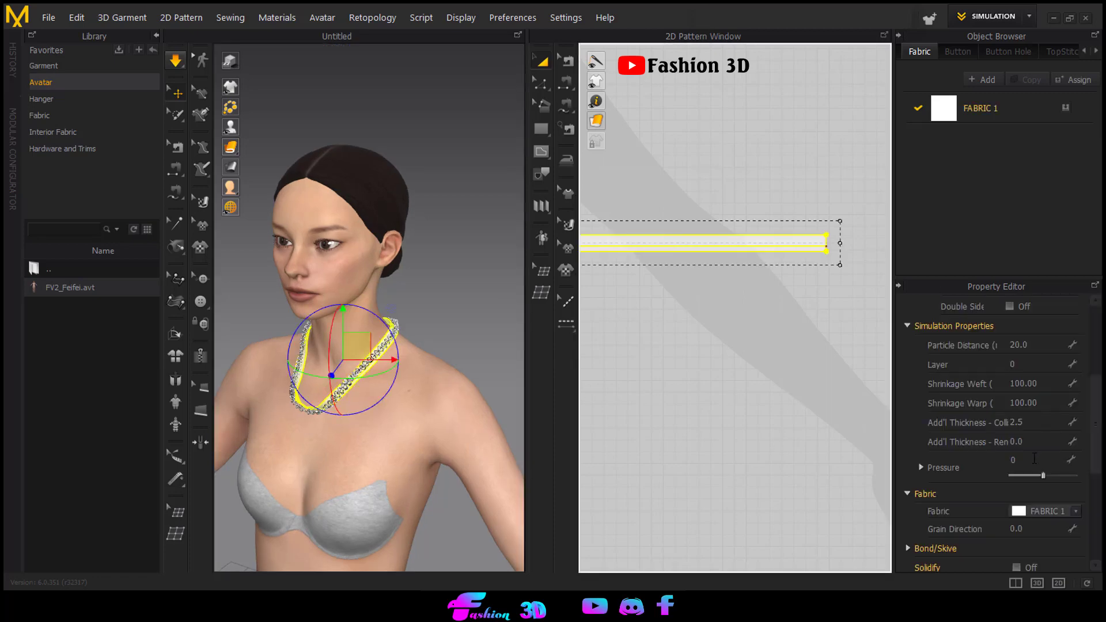
pyautogui.click(991, 113)
pyautogui.moveTo(1054, 433); pyautogui.dragTo(962, 433)
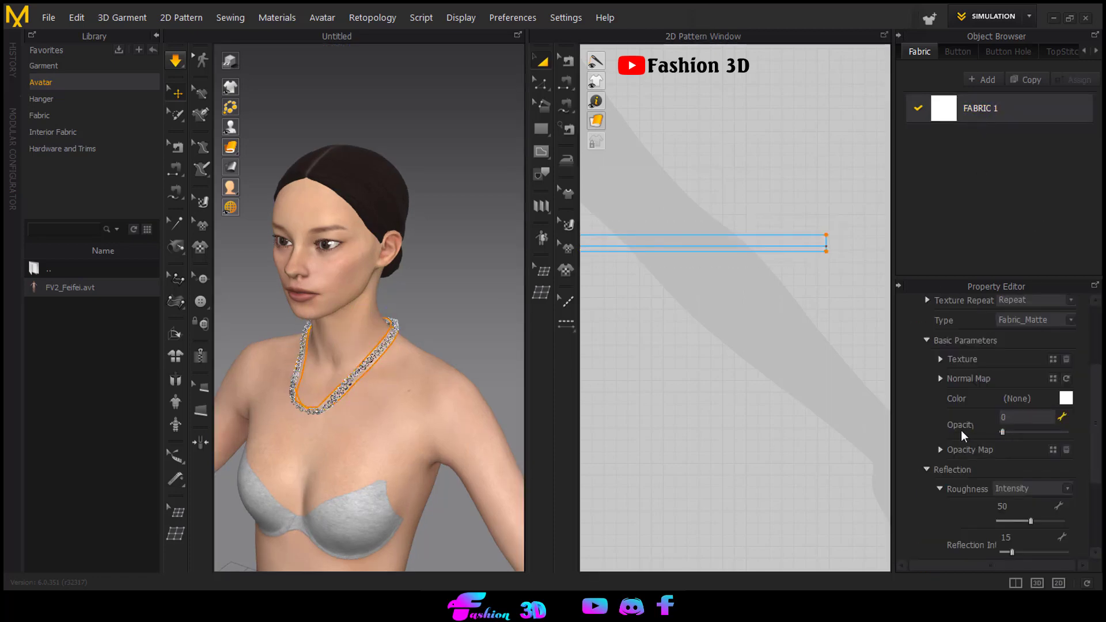
pyautogui.click(452, 330)
pyautogui.scroll(4, 368, 390)
pyautogui.moveTo(369, 391); pyautogui.dragTo(405, 389, button='right')
pyautogui.click(411, 388)
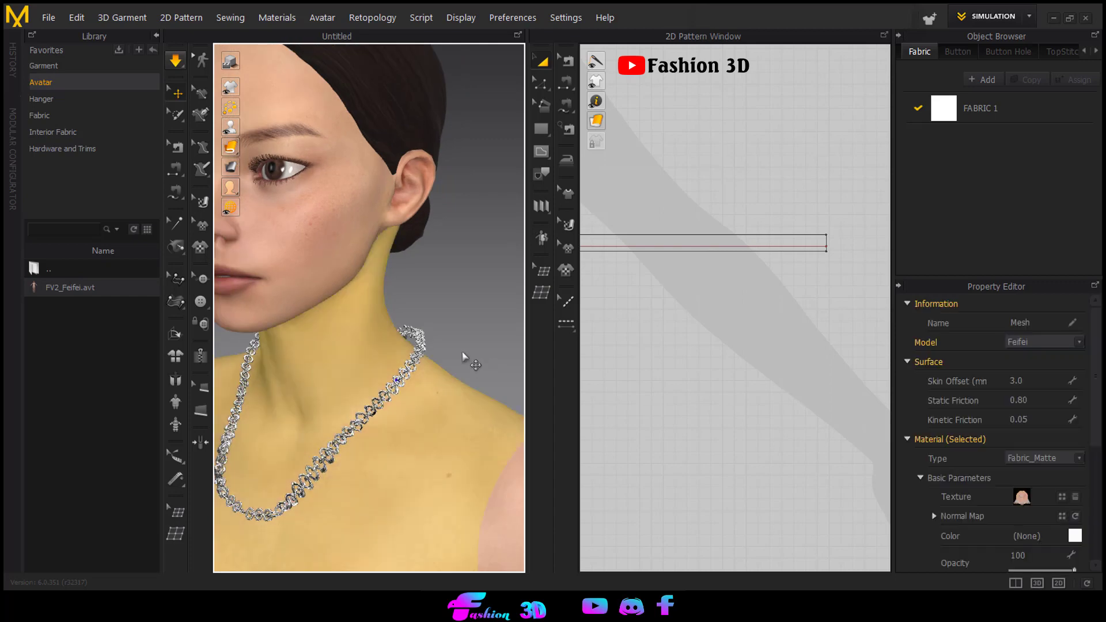
# Select the strip pattern and rerun the simulation until the chain settles around the base of the neck
pyautogui.scroll(-2, 469, 360)
pyautogui.click(655, 246)
pyautogui.click(670, 236)
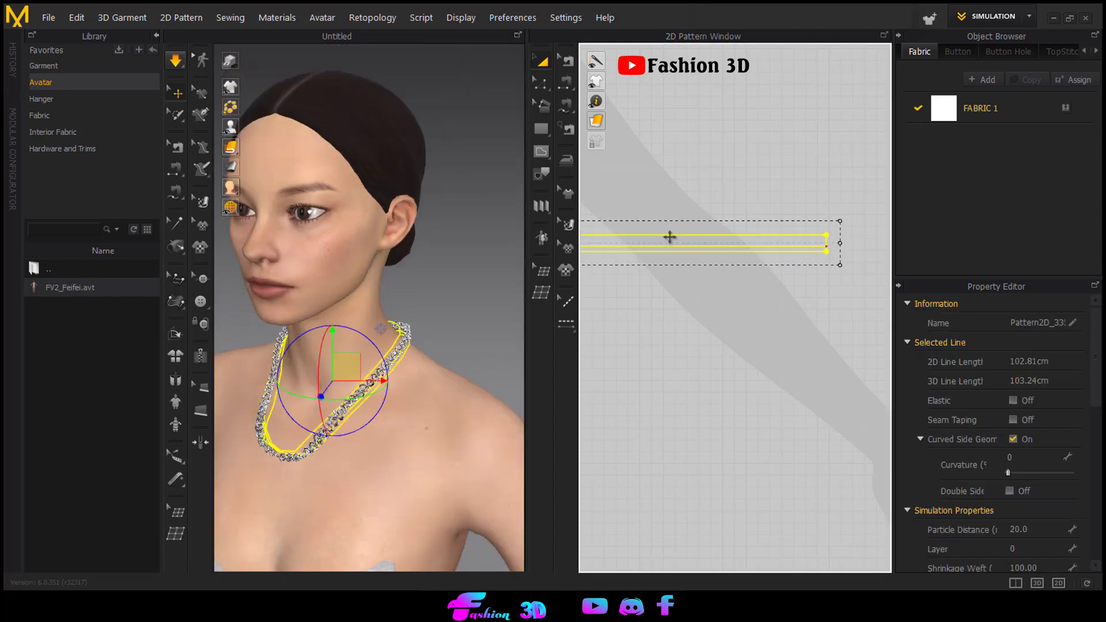
pyautogui.click(166, 61)
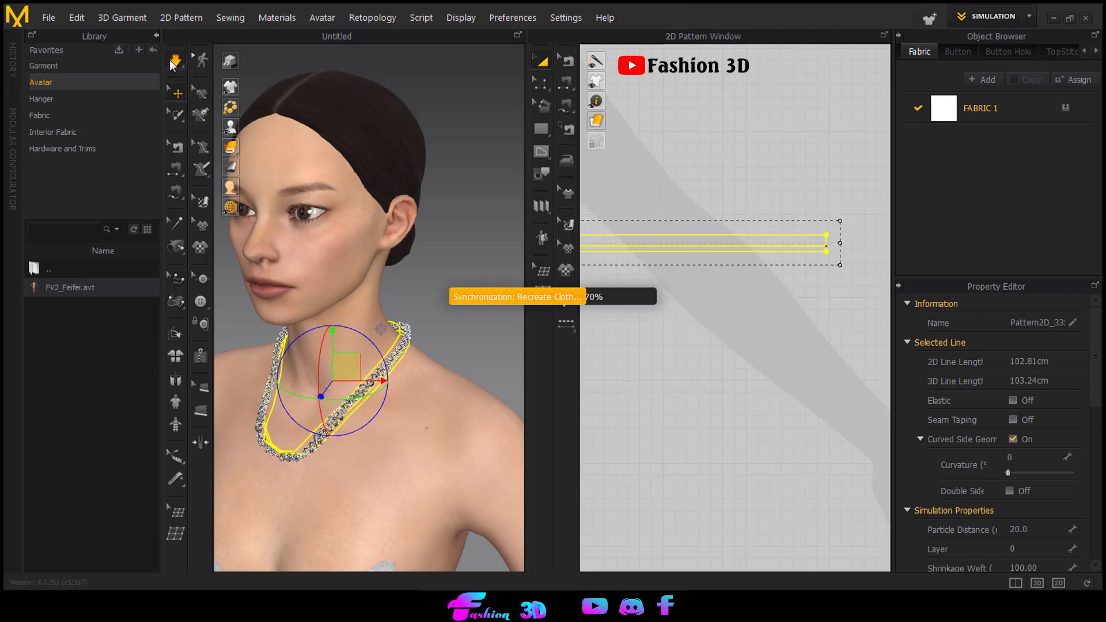
pyautogui.click(425, 249)
pyautogui.scroll(-3, 334, 236)
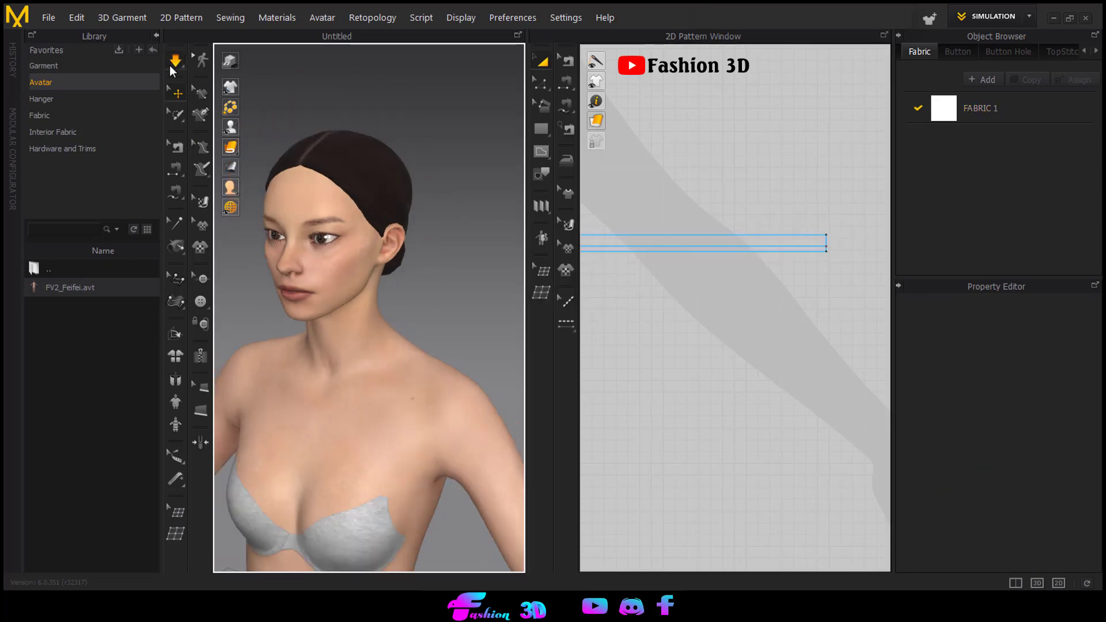
pyautogui.click(171, 63)
# Examine the chain's links and drape around the neck from the front, side and back
pyautogui.moveTo(438, 278); pyautogui.dragTo(422, 460, button='right')
pyautogui.scroll(4, 381, 441)
pyautogui.scroll(2, 389, 441)
pyautogui.scroll(-3, 398, 509)
pyautogui.scroll(-3, 397, 516)
pyautogui.moveTo(403, 510); pyautogui.dragTo(507, 490, button='right')
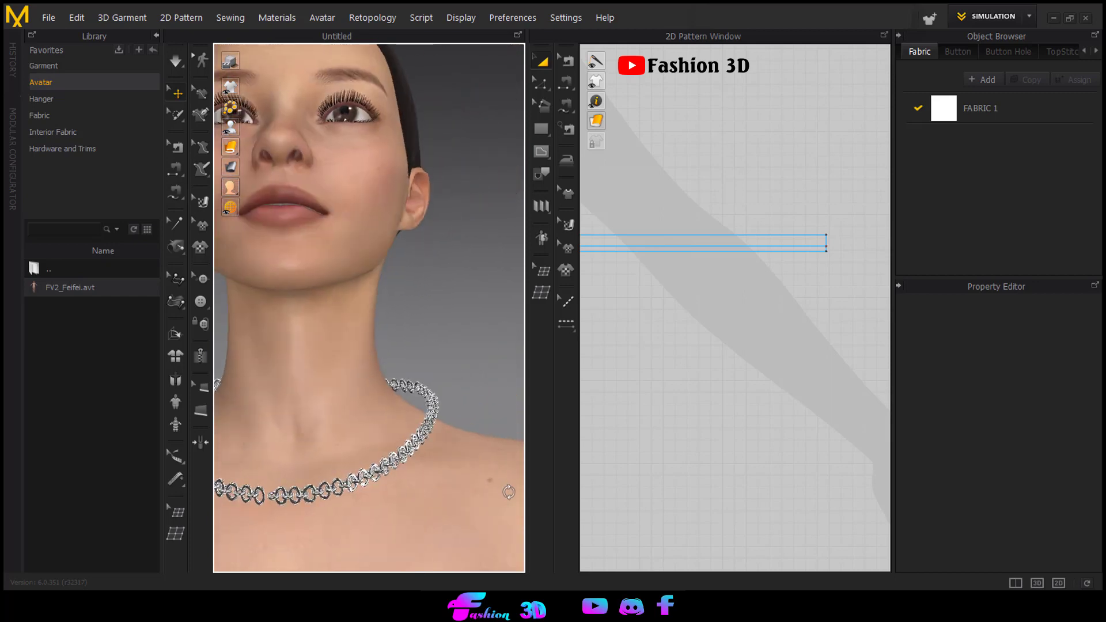
pyautogui.scroll(3, 448, 513)
pyautogui.scroll(1, 470, 484)
pyautogui.moveTo(446, 510); pyautogui.dragTo(317, 441, button='right')
pyautogui.scroll(5, 365, 328)
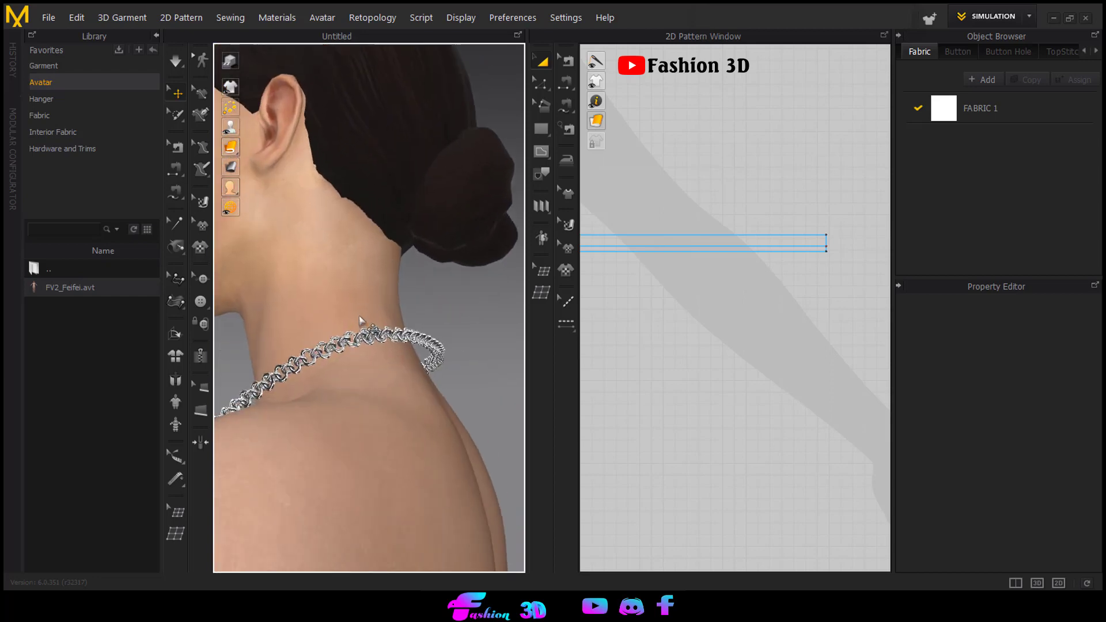
pyautogui.moveTo(365, 329); pyautogui.dragTo(392, 392, button='middle')
pyautogui.scroll(2, 387, 372)
pyautogui.scroll(-6, 391, 392)
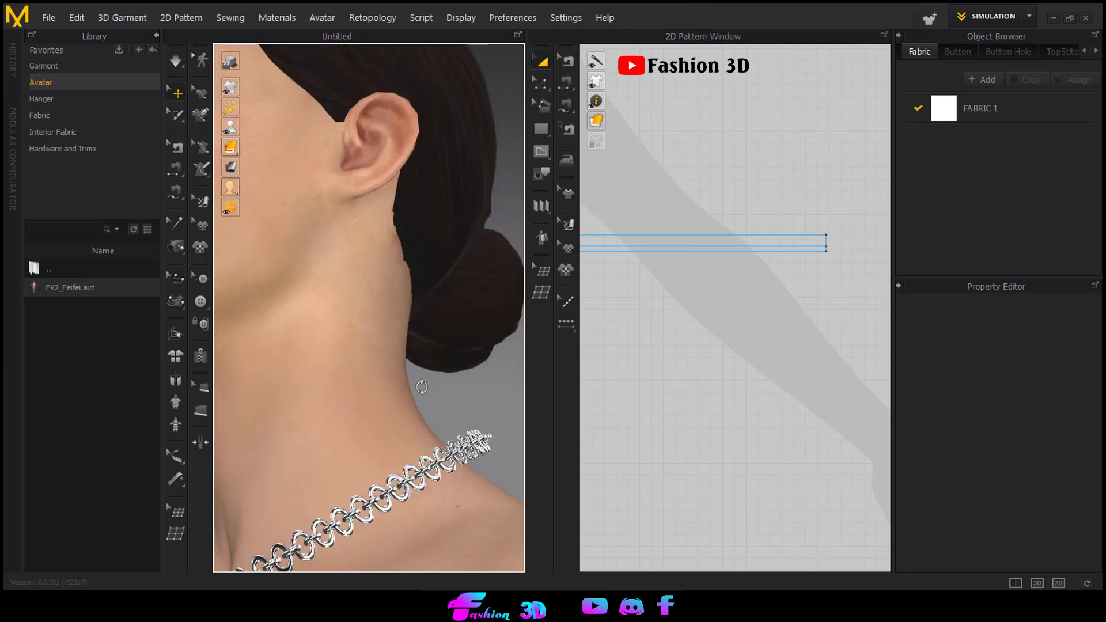
pyautogui.moveTo(433, 354); pyautogui.dragTo(420, 450, button='right')
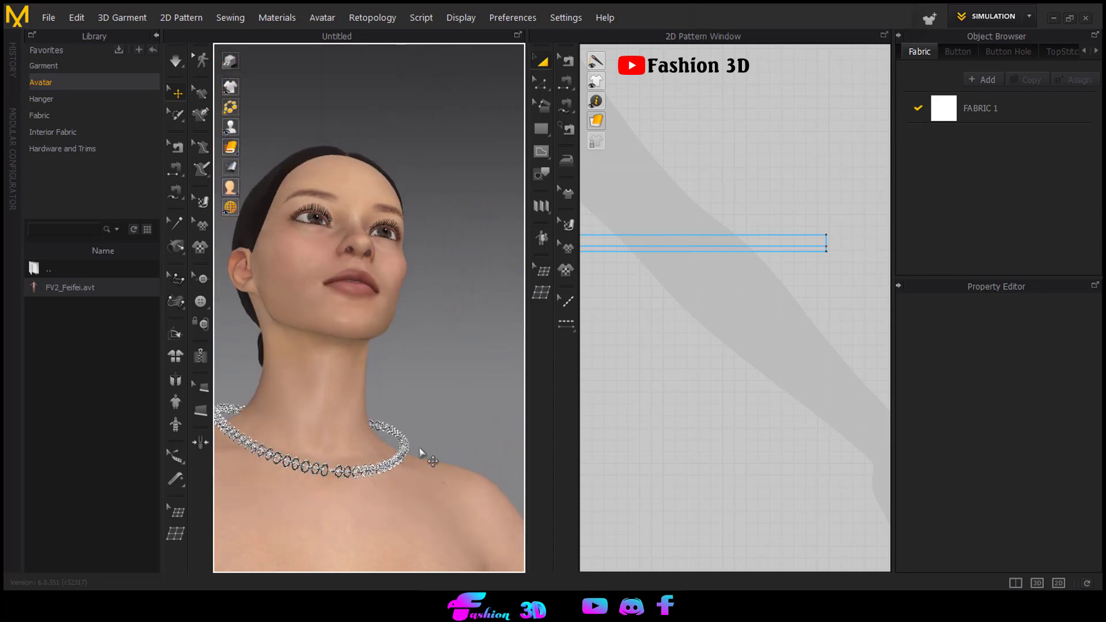
# Change the 3D window's background format from picture or texture to Solid Fill
pyautogui.click(513, 424)
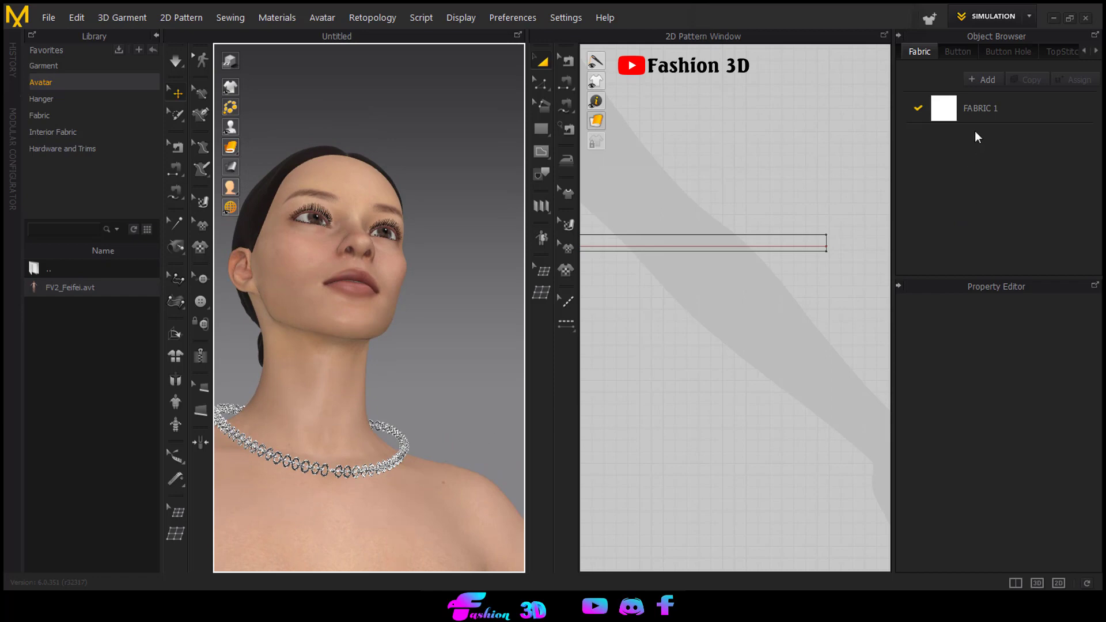
pyautogui.click(1063, 51)
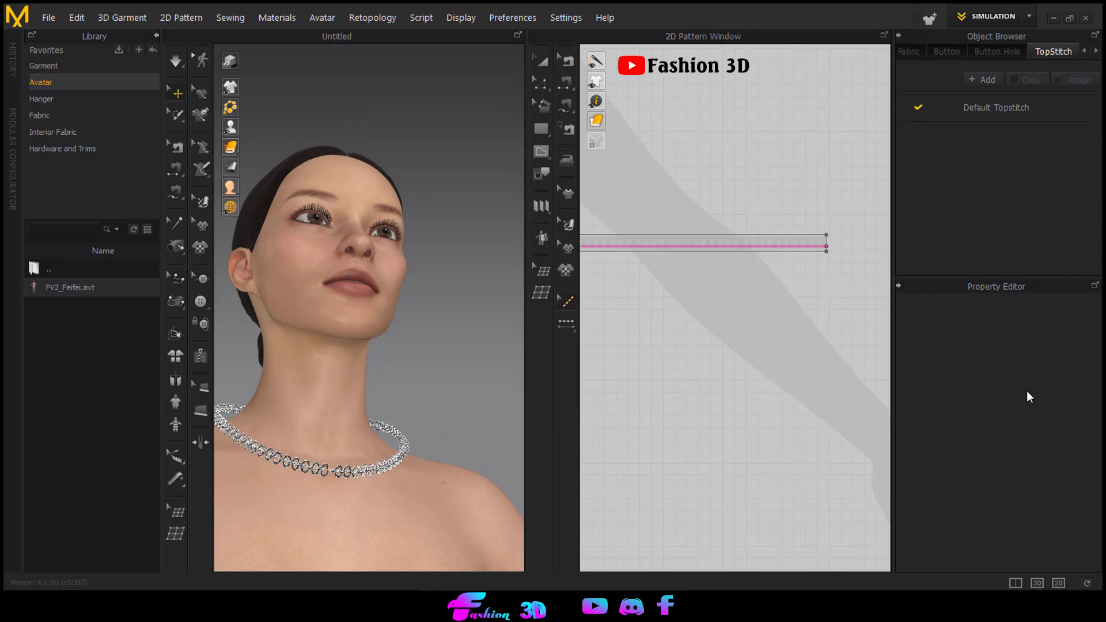
pyautogui.scroll(1, 397, 432)
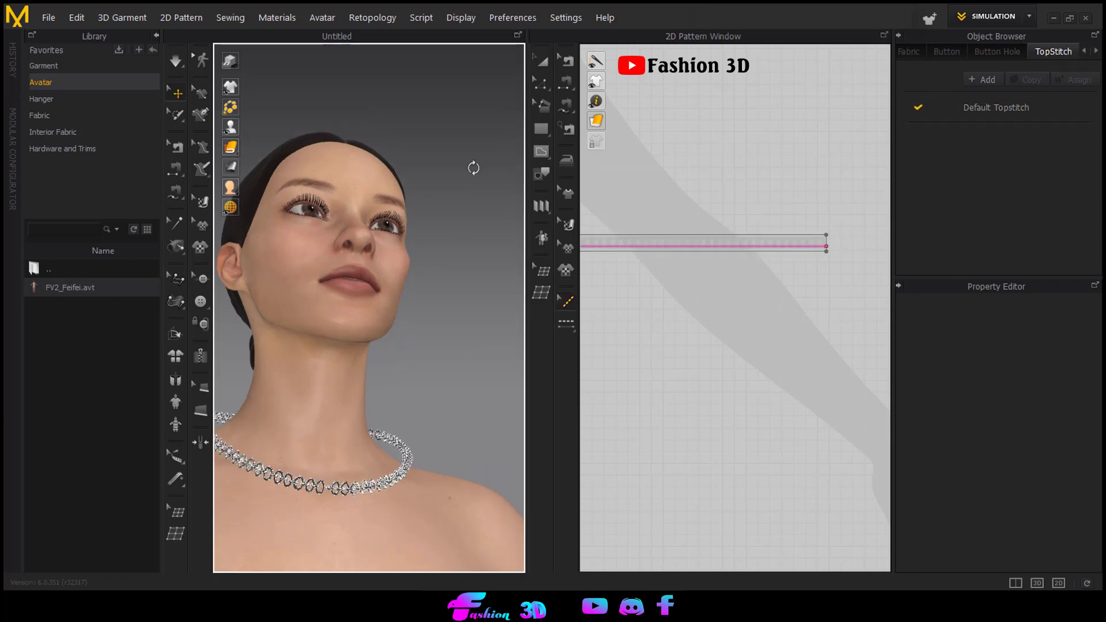
pyautogui.rightClick(473, 167)
pyautogui.click(440, 299)
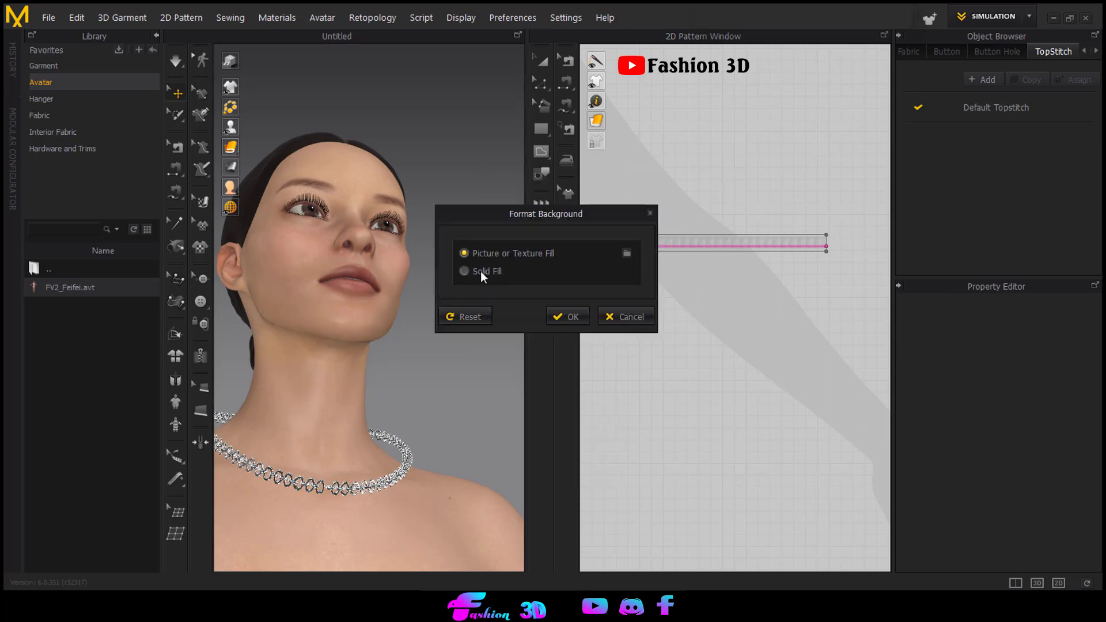
pyautogui.click(480, 272)
pyautogui.click(568, 316)
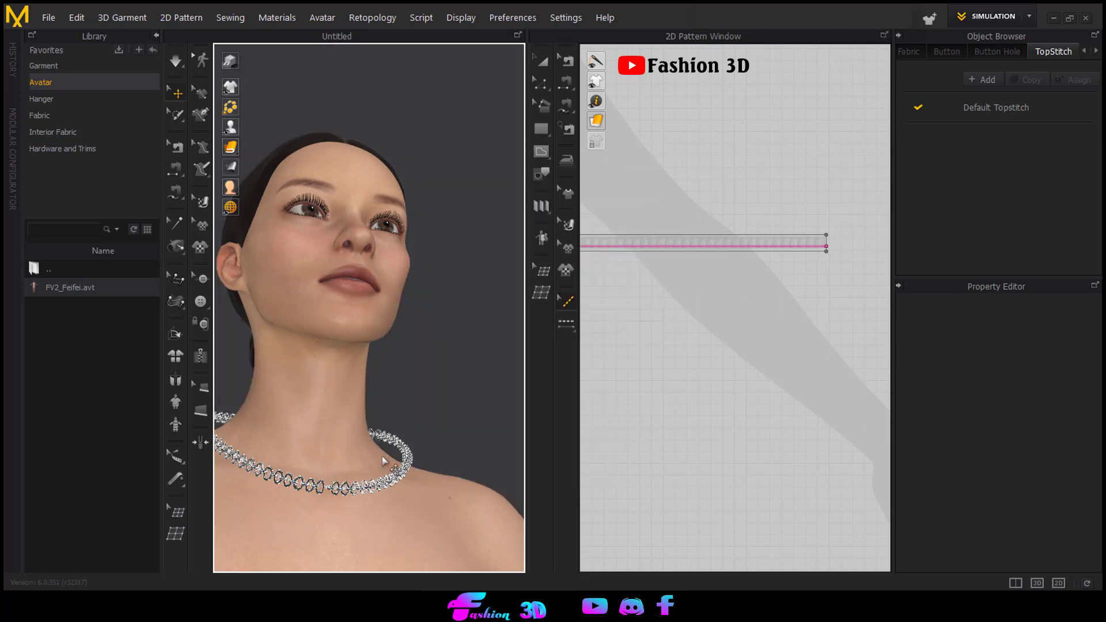
# Try Leather and Fabric_Shiny as the default topstitch's material type and inspect the chain from the front and side
pyautogui.doubleClick(1005, 111)
pyautogui.click(1065, 486)
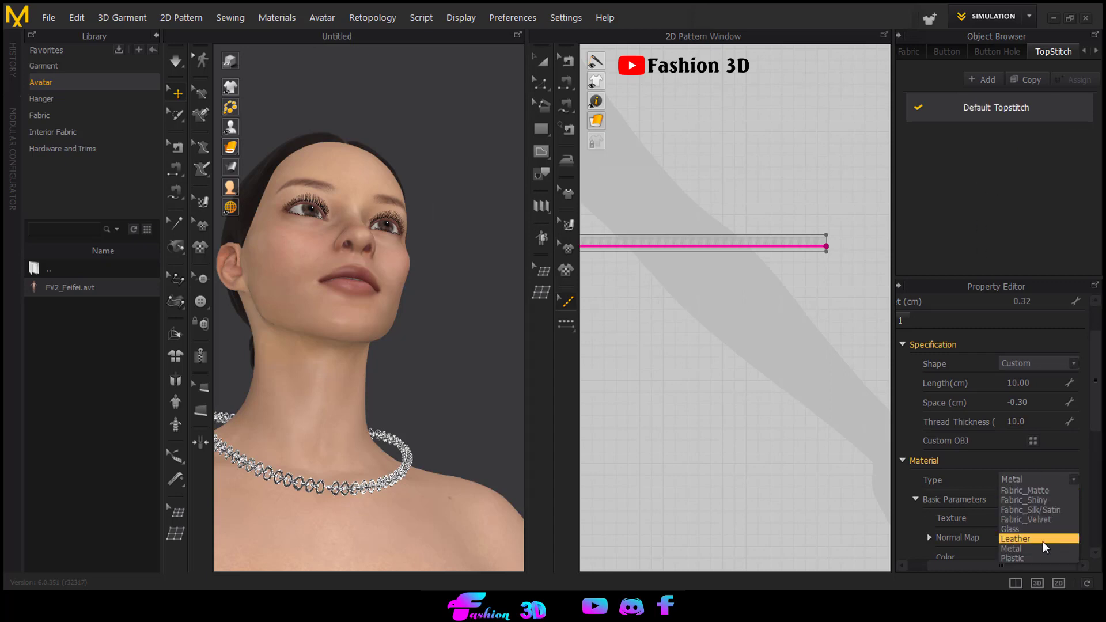
pyautogui.click(1041, 546)
pyautogui.click(1053, 483)
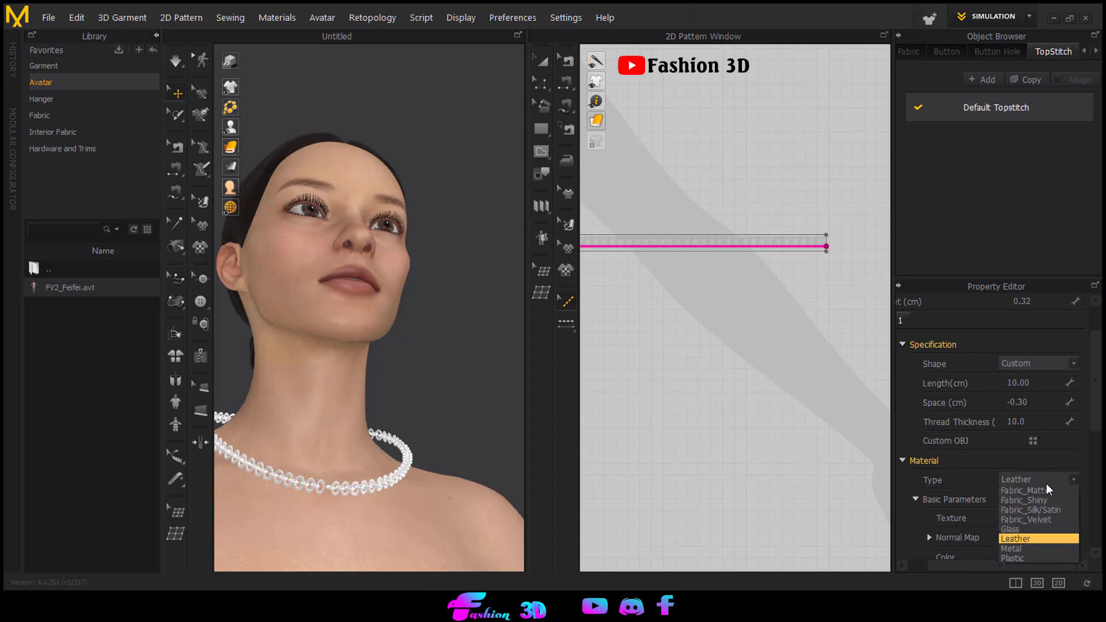
pyautogui.click(1032, 493)
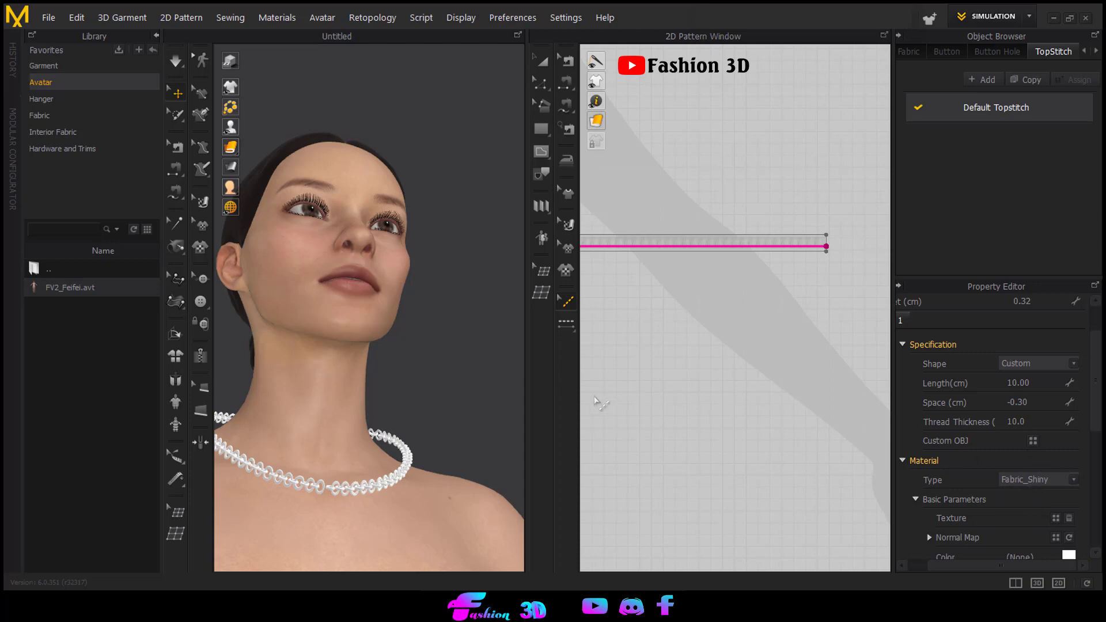
pyautogui.moveTo(384, 403); pyautogui.dragTo(357, 443, button='right')
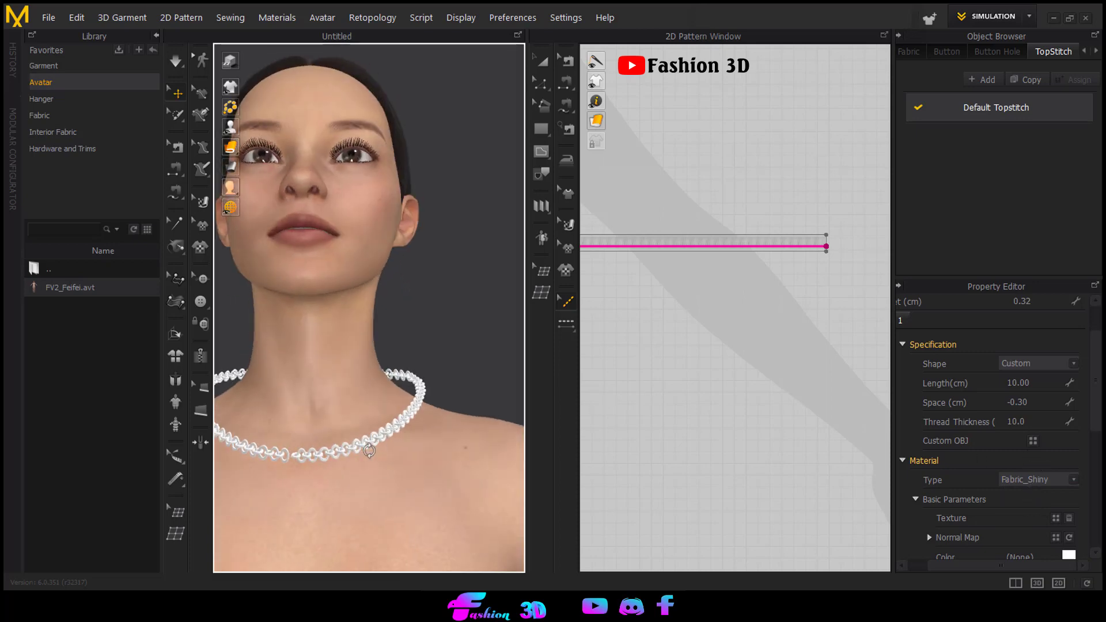
pyautogui.scroll(2, 352, 460)
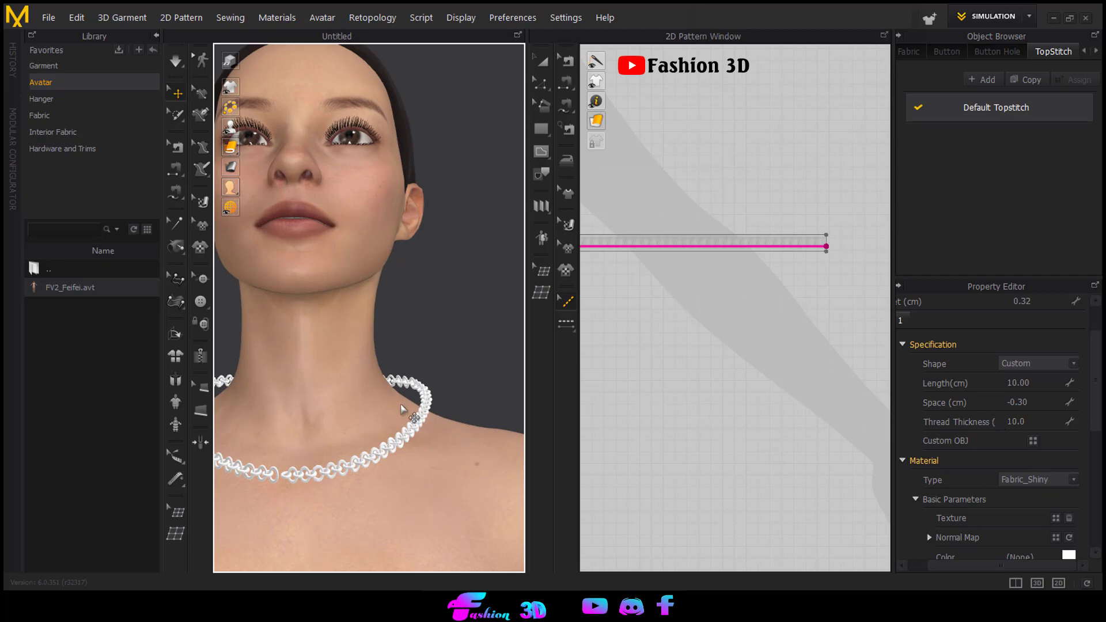
pyautogui.scroll(-2, 402, 410)
pyautogui.moveTo(406, 413); pyautogui.dragTo(254, 415, button='right')
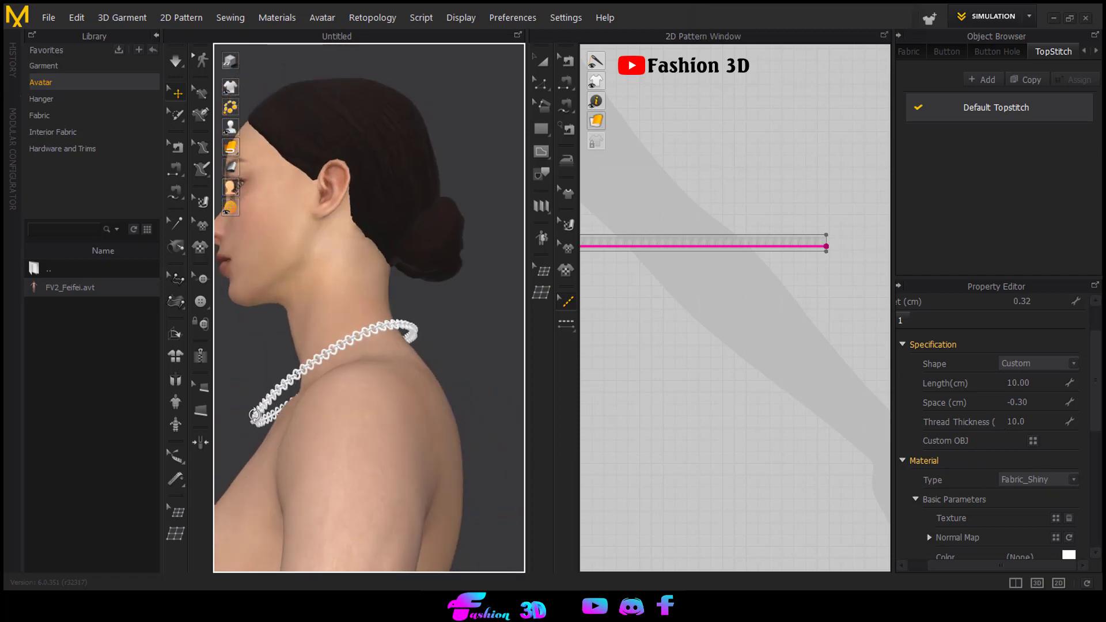
# Preview the topstitch chain with the Glass, Leather and Plastic material types, and return it to Metal
pyautogui.click(1073, 479)
pyautogui.click(1036, 535)
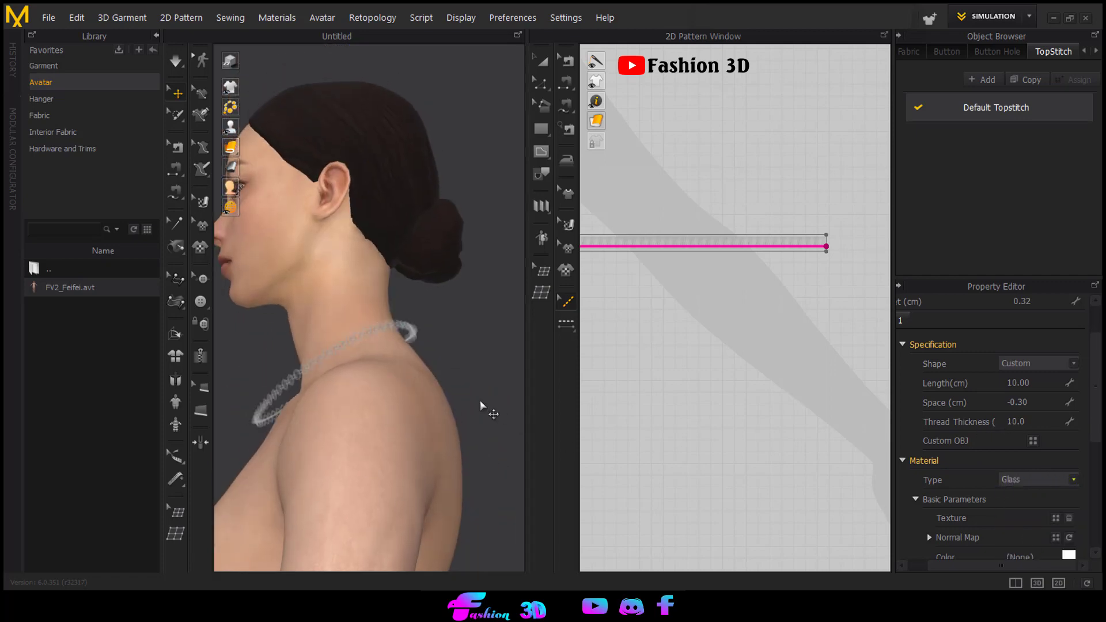
pyautogui.click(1073, 480)
pyautogui.click(1031, 545)
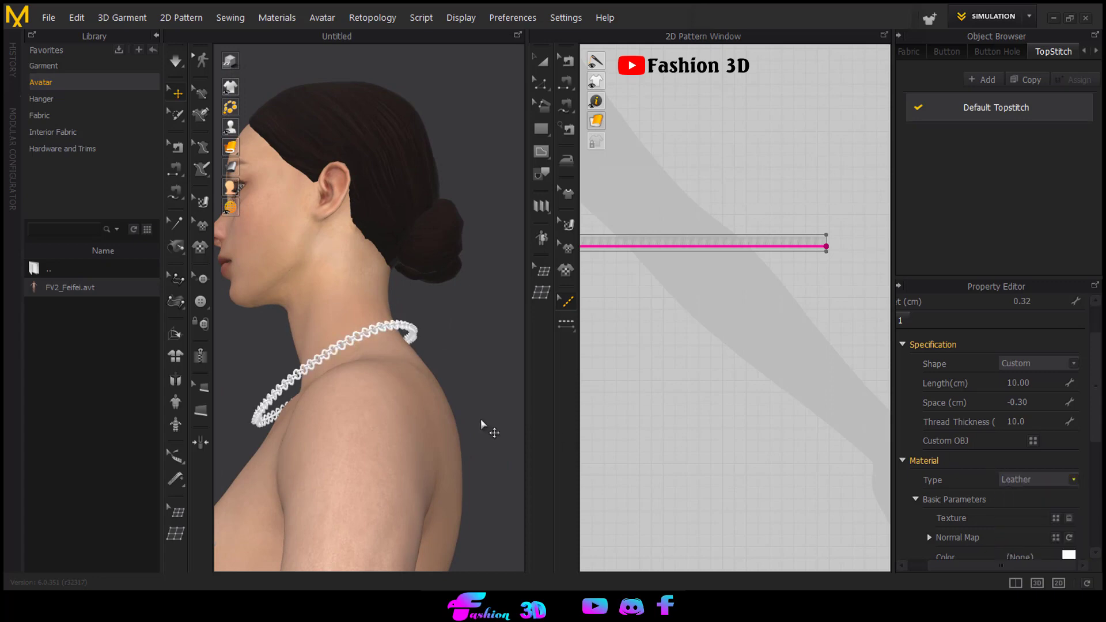
pyautogui.click(1062, 479)
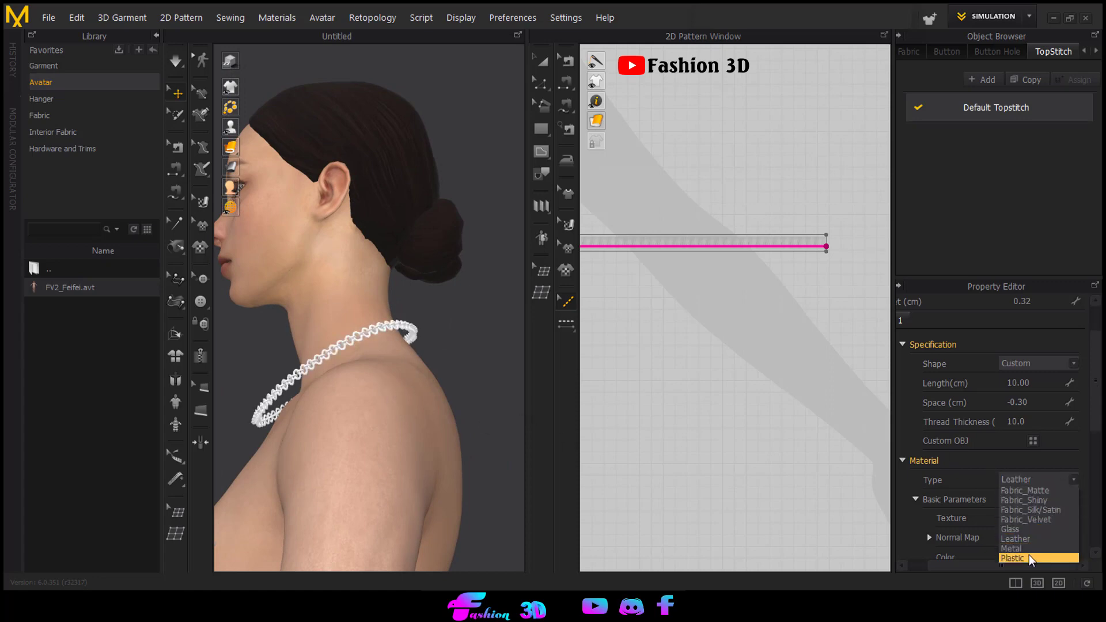
pyautogui.click(1031, 557)
pyautogui.click(1066, 484)
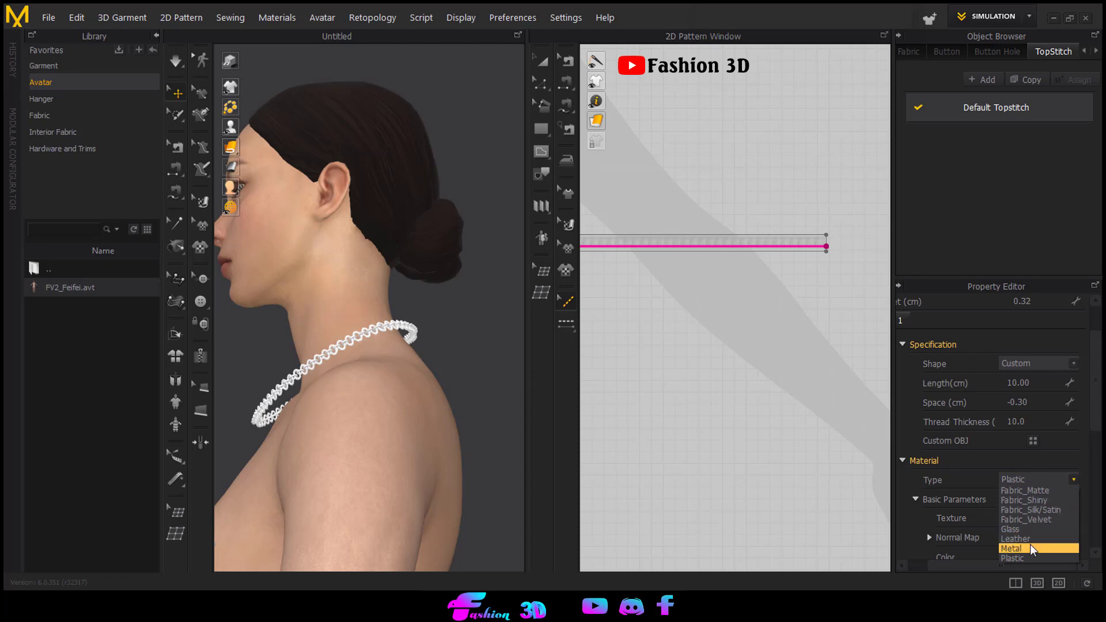
# Try several palette colours on the metal topstitch, including blue and greys, and apply white (FFFFFF)
pyautogui.click(1078, 554)
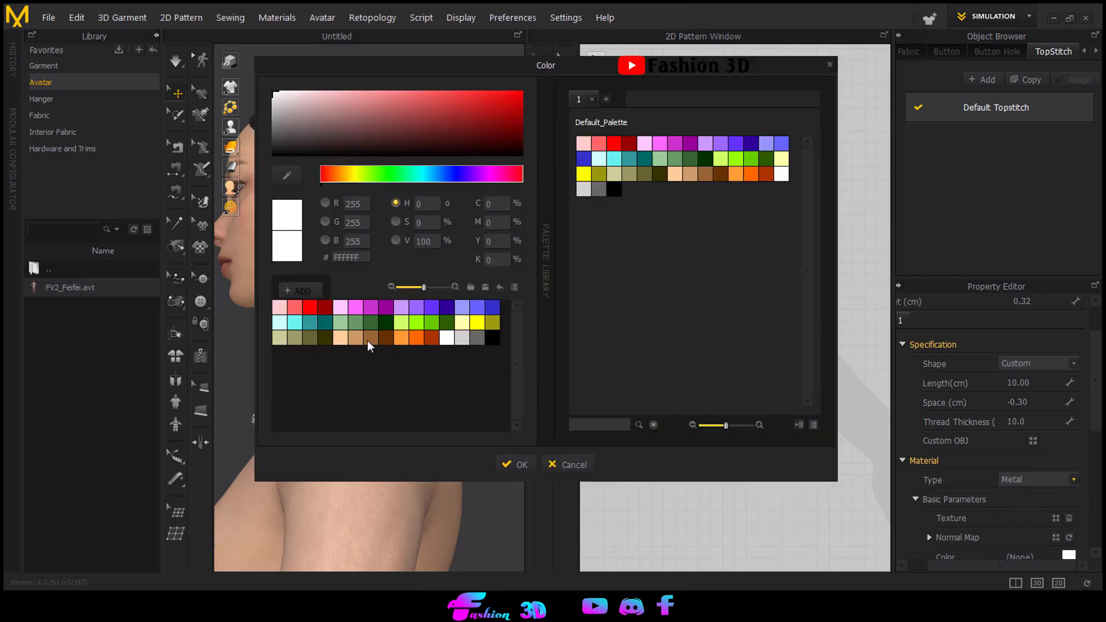
pyautogui.click(357, 340)
pyautogui.moveTo(497, 72); pyautogui.dragTo(658, 79)
pyautogui.click(623, 329)
pyautogui.click(637, 314)
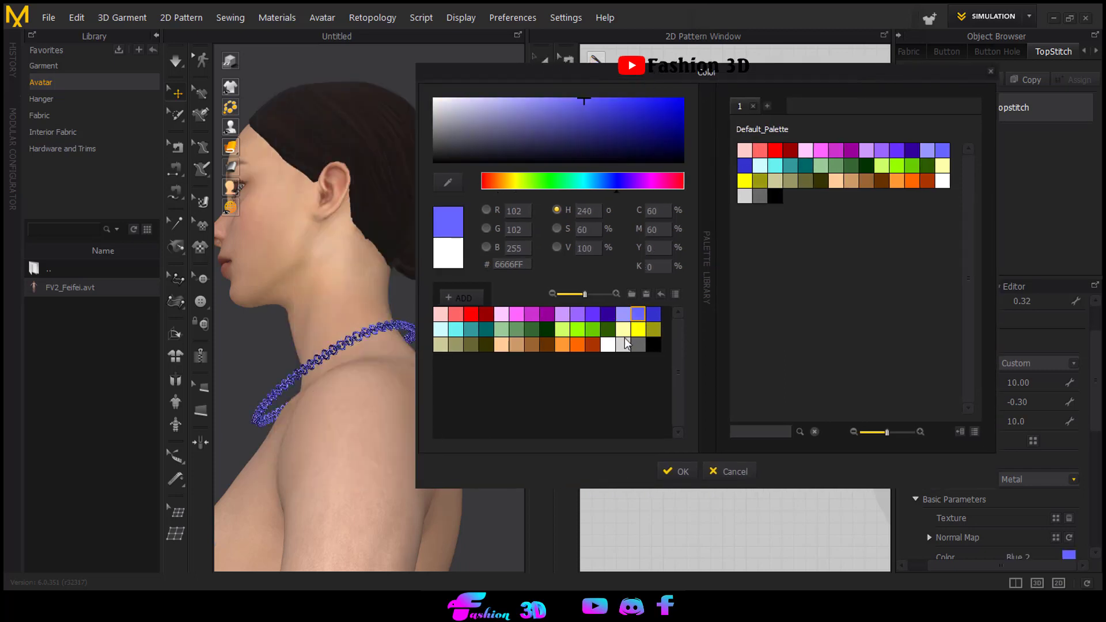
pyautogui.click(624, 346)
pyautogui.click(609, 346)
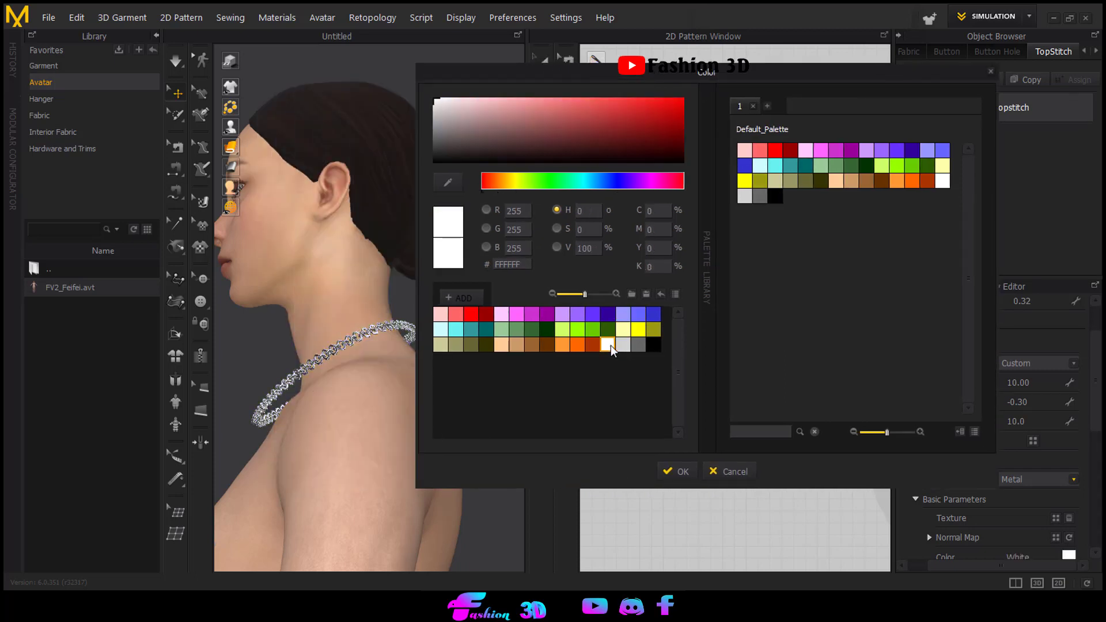
pyautogui.click(625, 350)
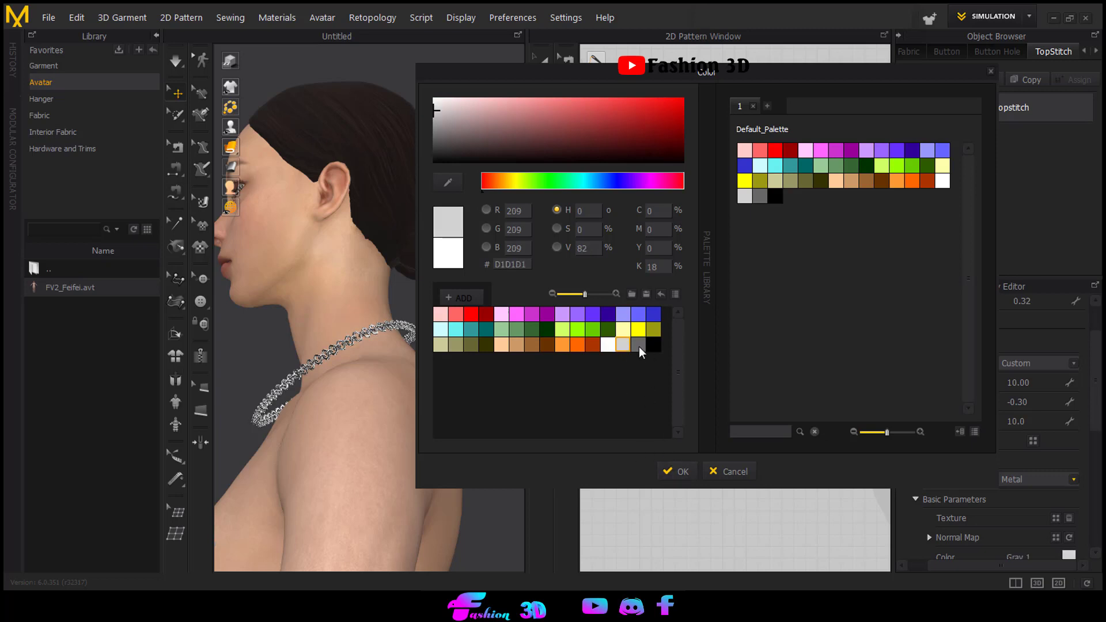
pyautogui.click(638, 346)
pyautogui.click(608, 346)
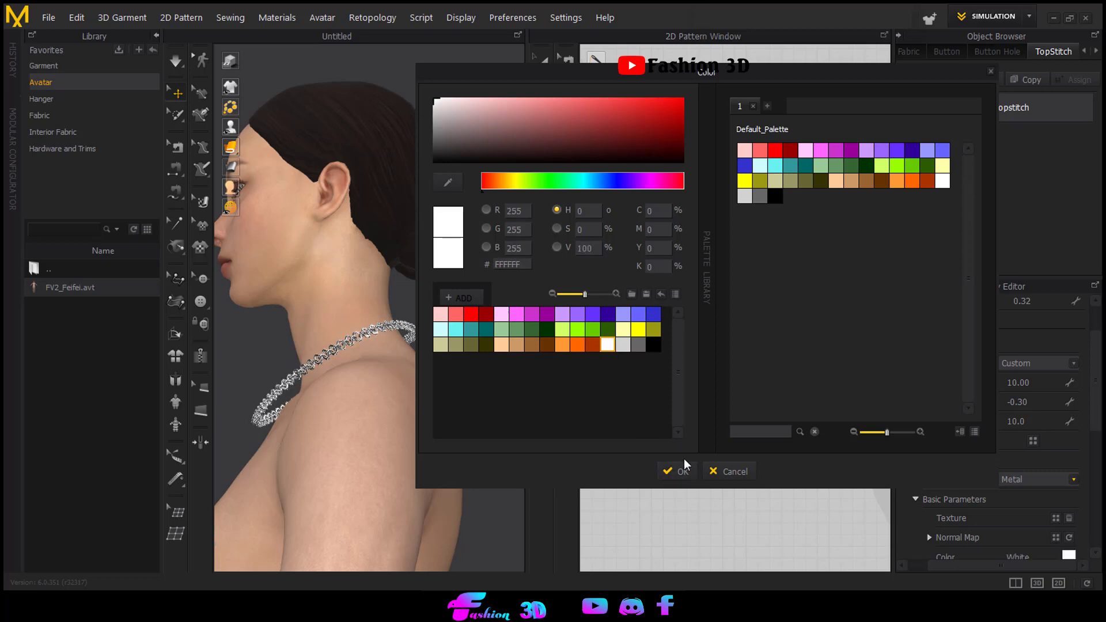
pyautogui.click(680, 476)
# Set the opacity of the topstitch material to 100
pyautogui.scroll(-3, 1031, 511)
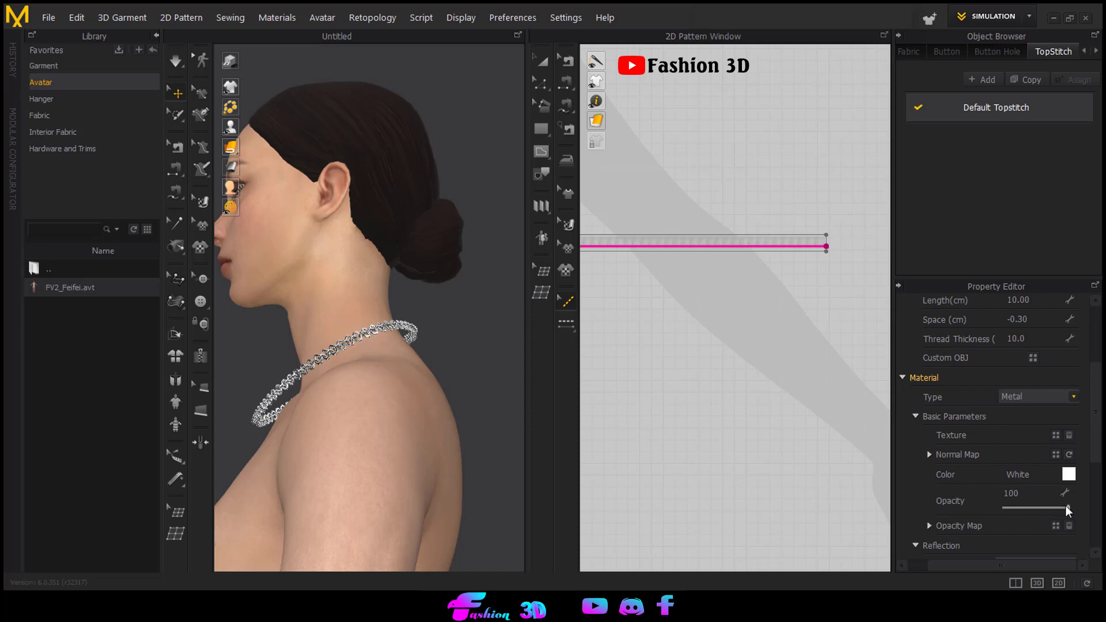
pyautogui.moveTo(1067, 510); pyautogui.dragTo(1094, 516)
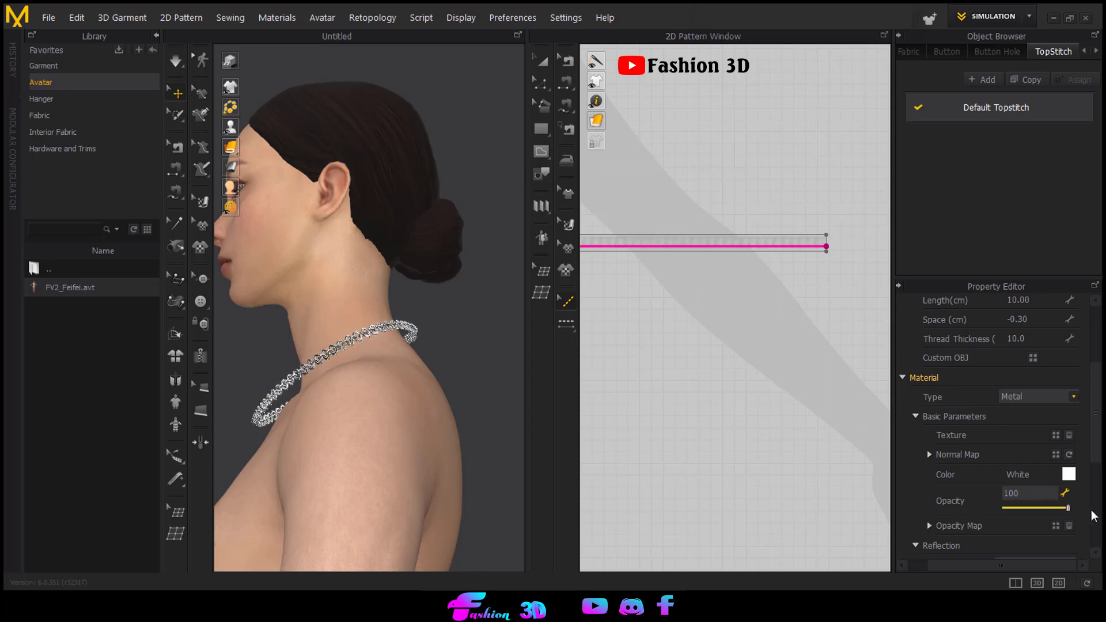
pyautogui.scroll(-2, 1053, 479)
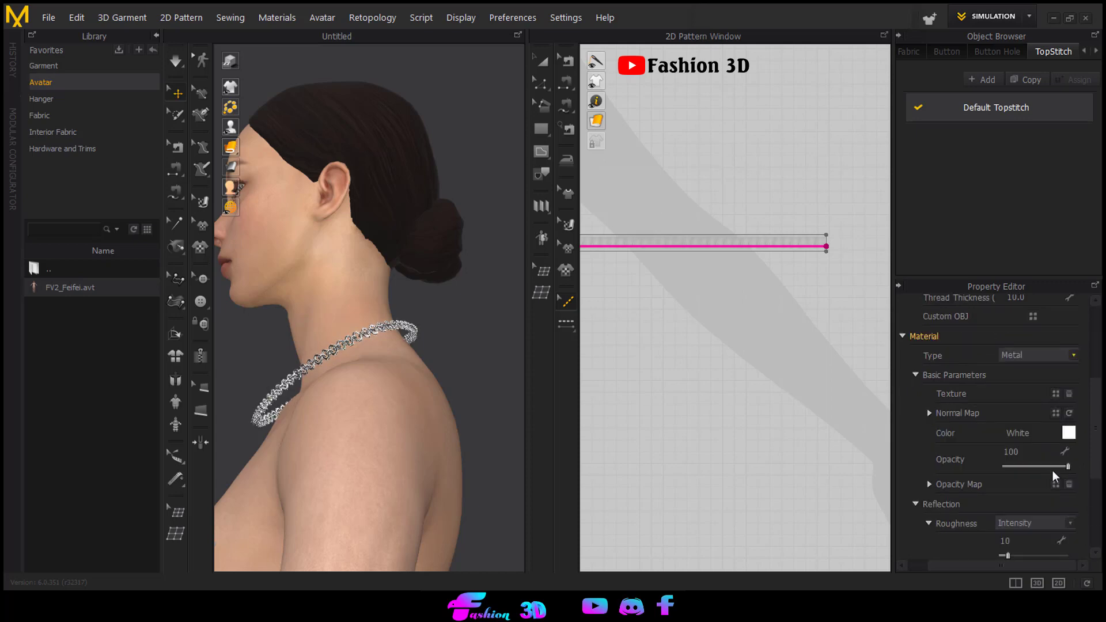
pyautogui.scroll(2, 310, 379)
# Examine the white metal chain around the neck close up from the side with nothing selected
pyautogui.moveTo(312, 382); pyautogui.dragTo(329, 390, button='right')
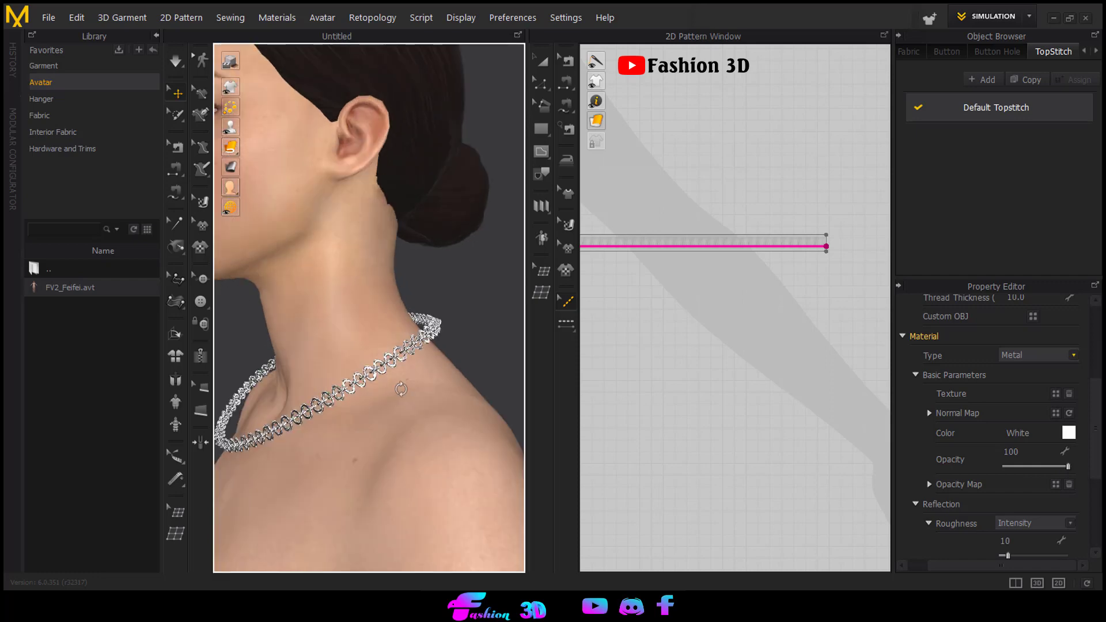
pyautogui.rightClick(328, 388)
pyautogui.click(372, 263)
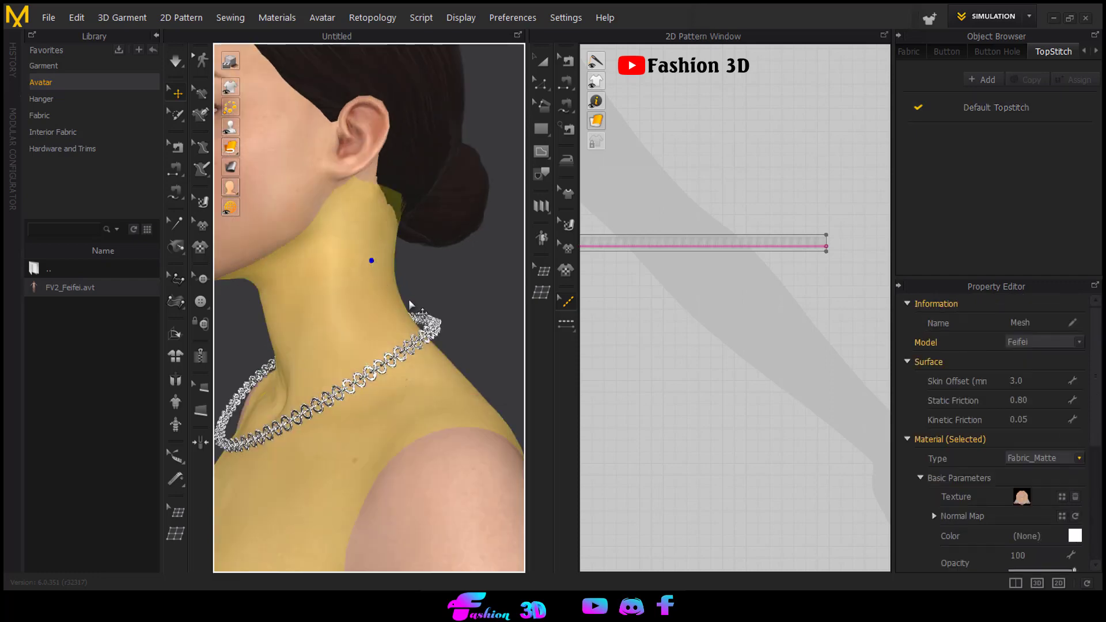
pyautogui.scroll(-2, 412, 303)
pyautogui.click(434, 259)
pyautogui.scroll(-2, 432, 294)
pyautogui.click(481, 368)
pyautogui.moveTo(417, 380)
pyautogui.mouseDown(button='right')
pyautogui.moveTo(438, 380)
pyautogui.moveTo(399, 373)
pyautogui.moveTo(420, 400)
pyautogui.moveTo(440, 353)
pyautogui.moveTo(415, 388)
pyautogui.moveTo(424, 398)
pyautogui.moveTo(406, 387)
pyautogui.mouseUp(button='right')
pyautogui.scroll(1, 375, 378)
pyautogui.scroll(2, 437, 387)
pyautogui.scroll(-3, 425, 399)
pyautogui.scroll(6, 406, 386)
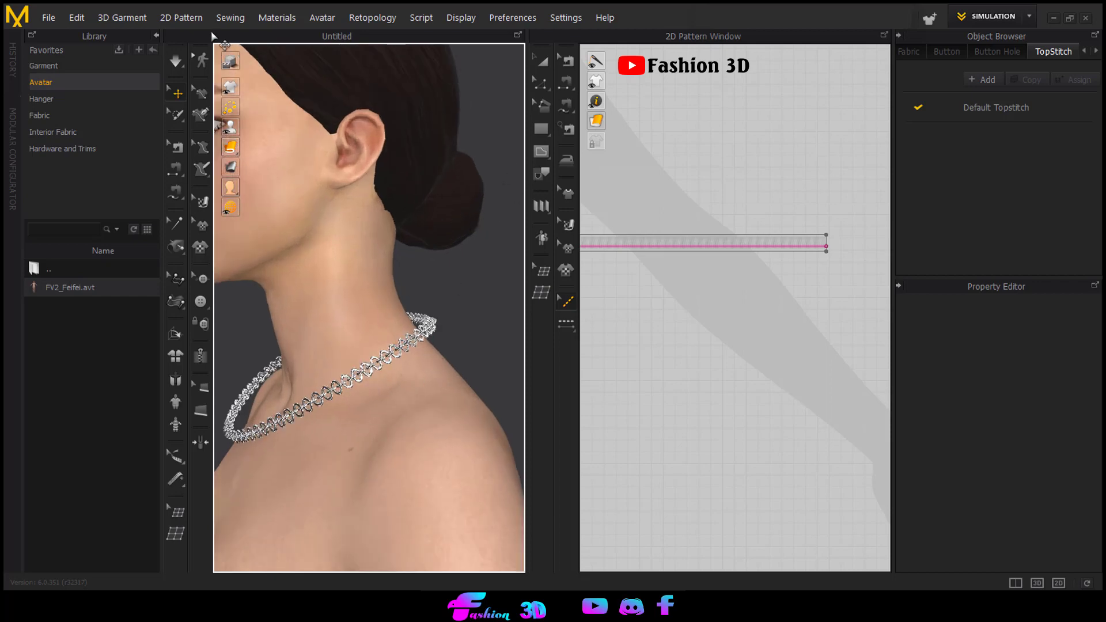
# Collapse the Library to give the 3D view more room
pyautogui.click(155, 35)
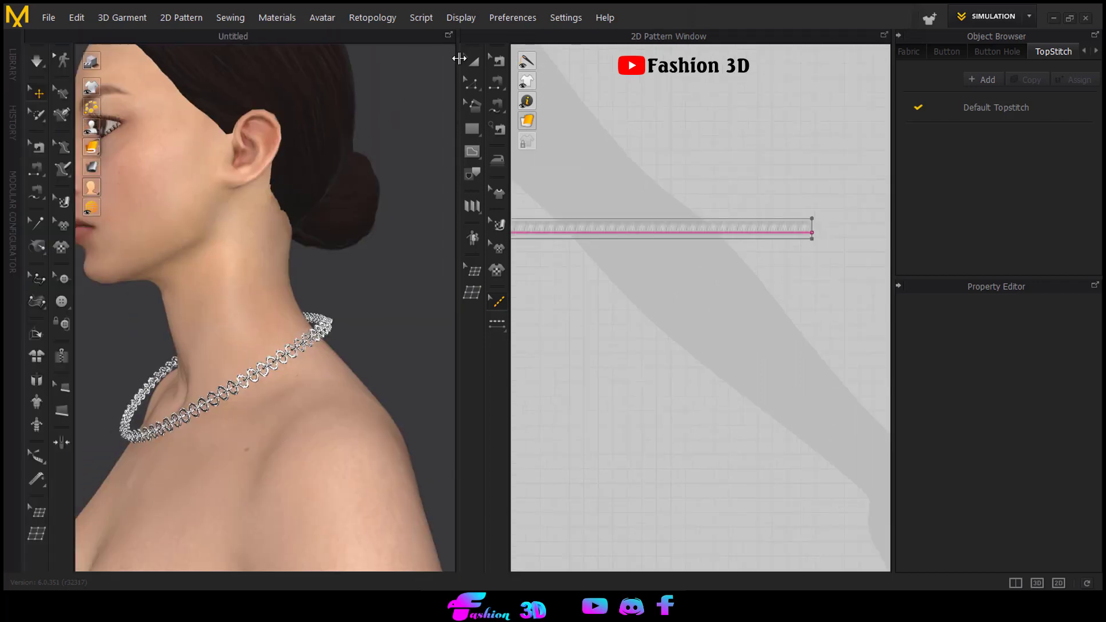
pyautogui.click(981, 23)
pyautogui.click(991, 40)
pyautogui.click(577, 21)
pyautogui.click(573, 19)
# Create a 50 by 50 cm square pattern over the avatar silhouette's arm, overlapping the end of the strip, and view it beside the avatar
pyautogui.scroll(-5, 303, 351)
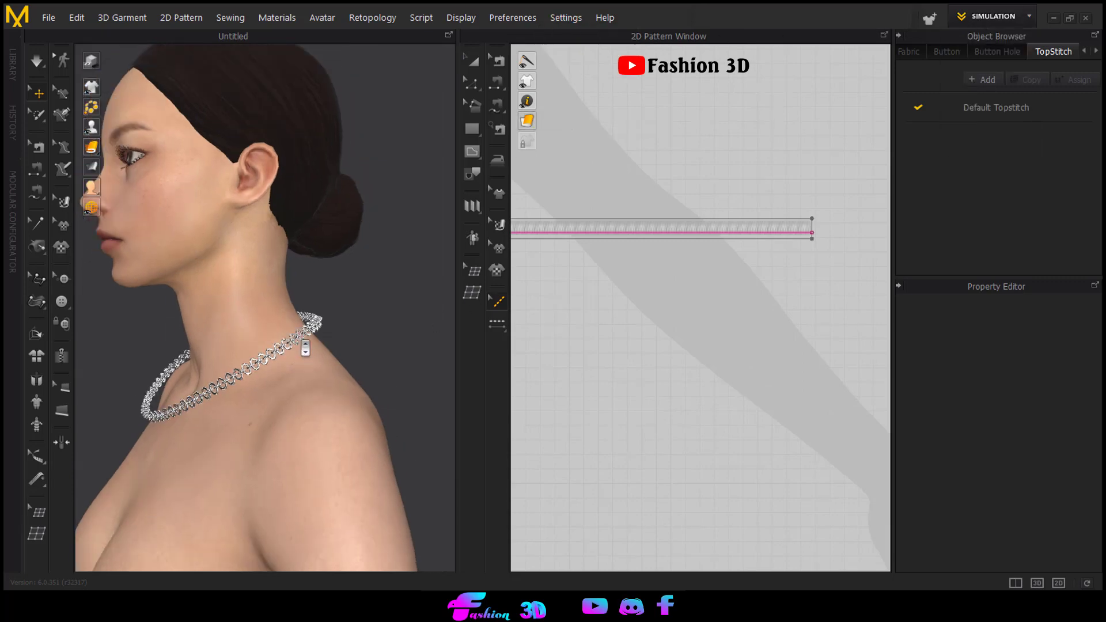
pyautogui.scroll(-2, 764, 243)
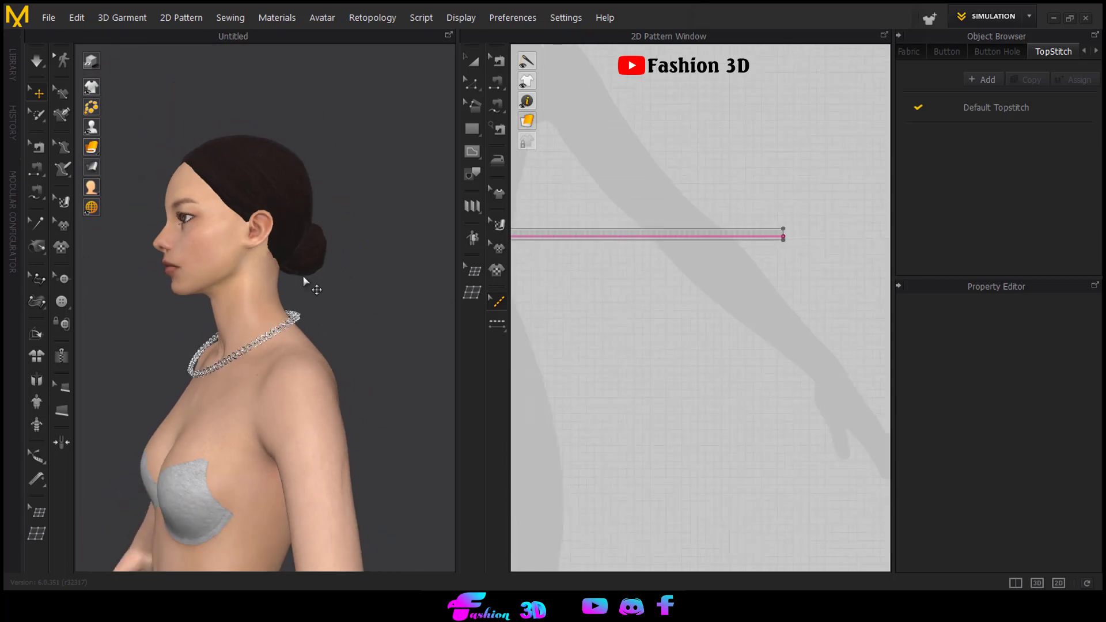
pyautogui.scroll(-1, 303, 281)
pyautogui.scroll(-2, 605, 184)
pyautogui.press('s')
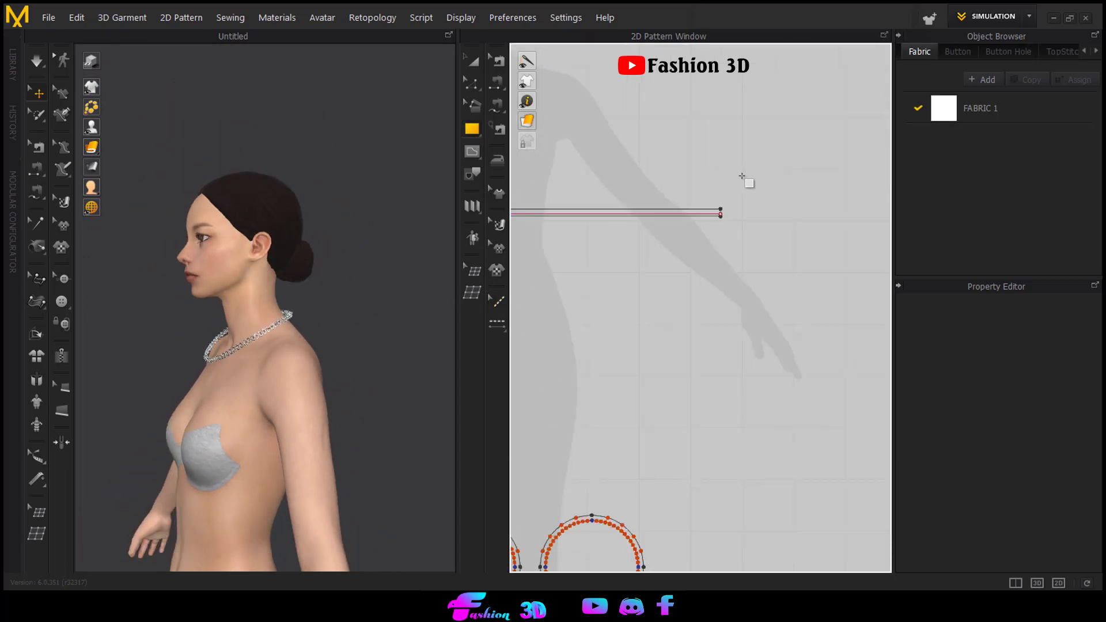
pyautogui.click(744, 175)
pyautogui.click(518, 382)
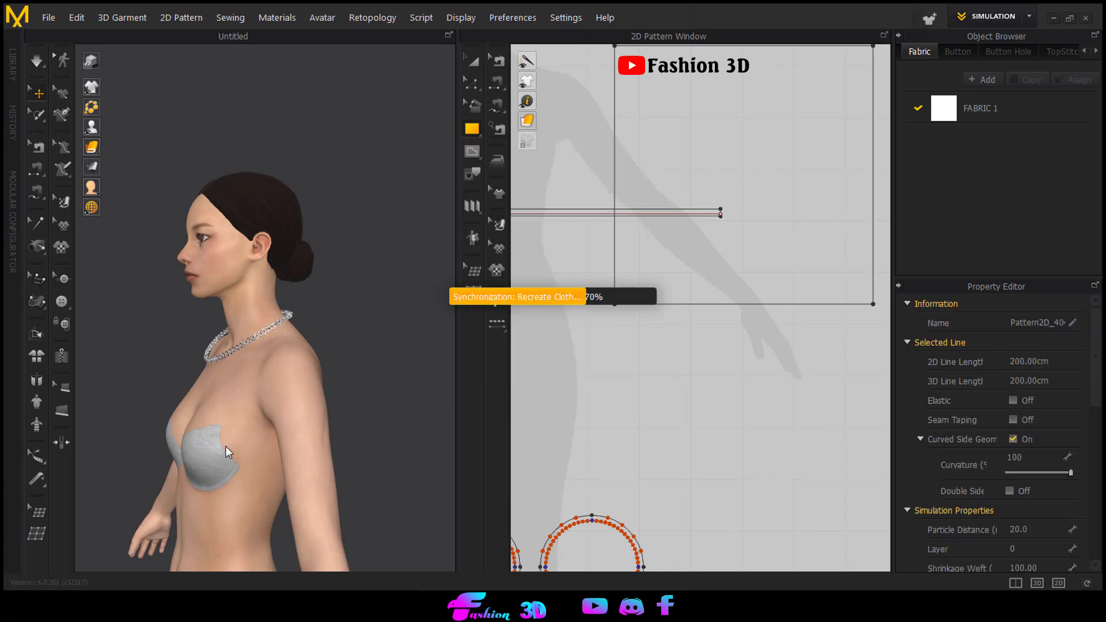
pyautogui.scroll(-4, 258, 480)
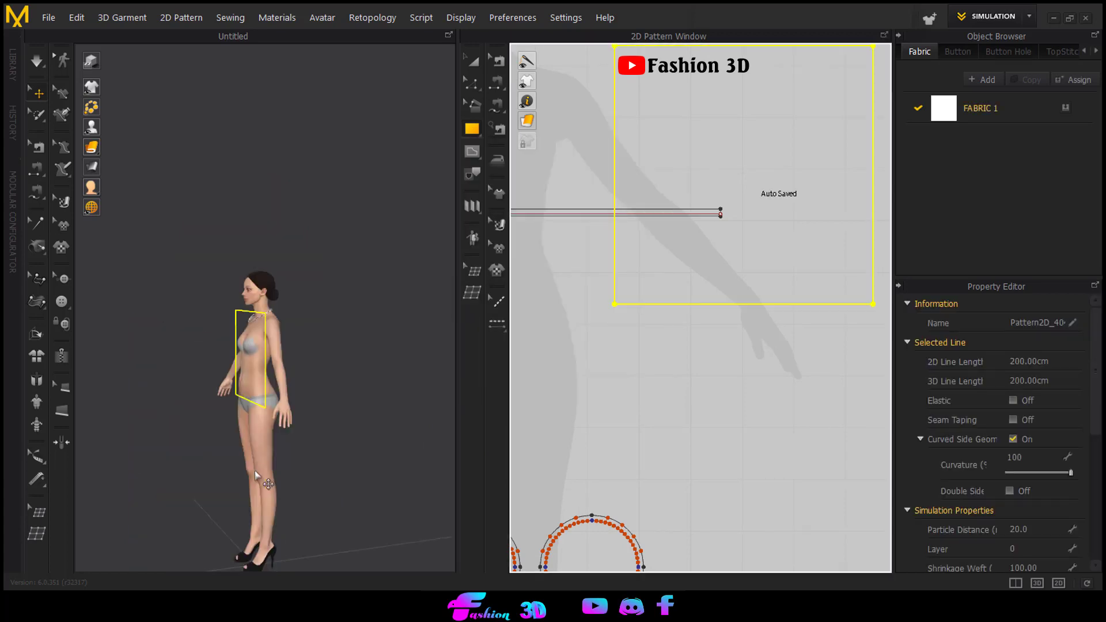
pyautogui.moveTo(254, 401); pyautogui.dragTo(317, 390, button='right')
pyautogui.scroll(1, 271, 311)
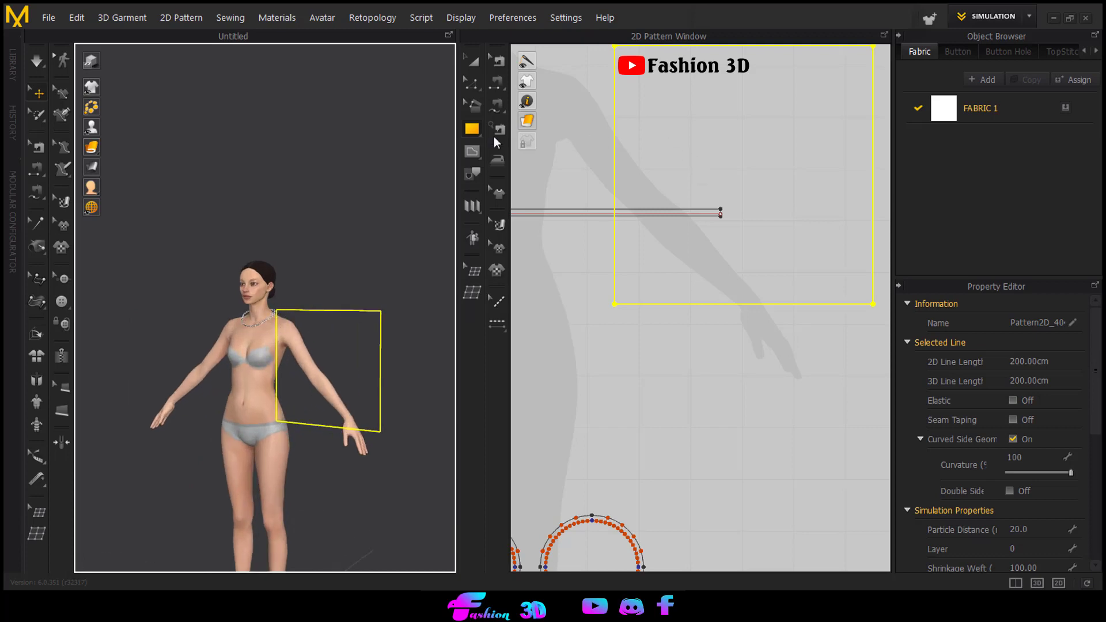
pyautogui.scroll(-2, 734, 198)
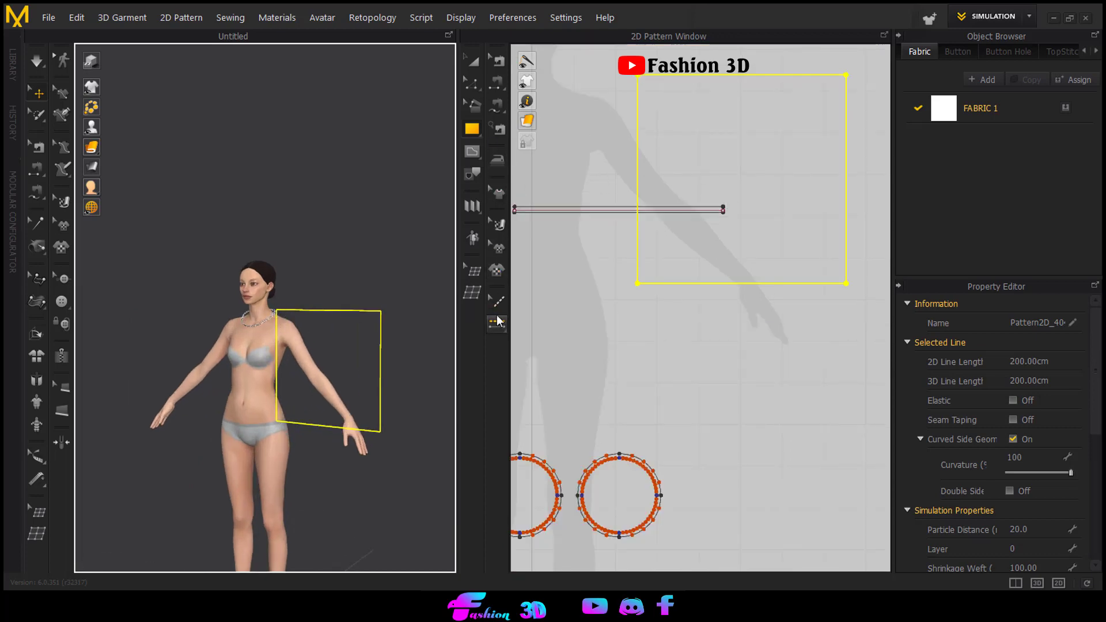
pyautogui.click(475, 85)
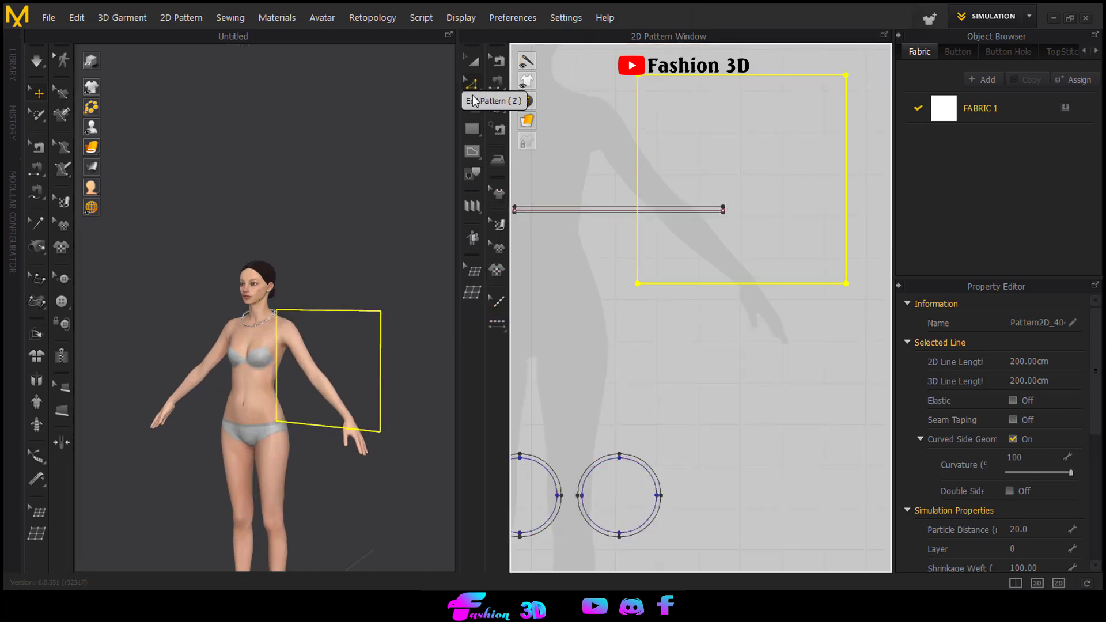
pyautogui.click(468, 132)
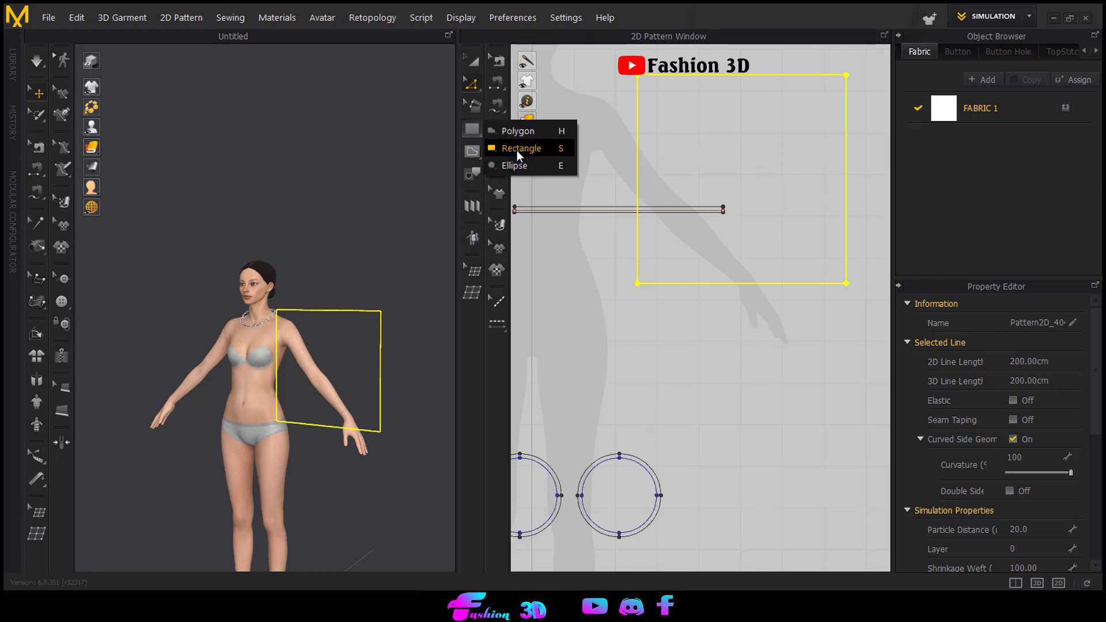
pyautogui.click(472, 151)
pyautogui.click(515, 171)
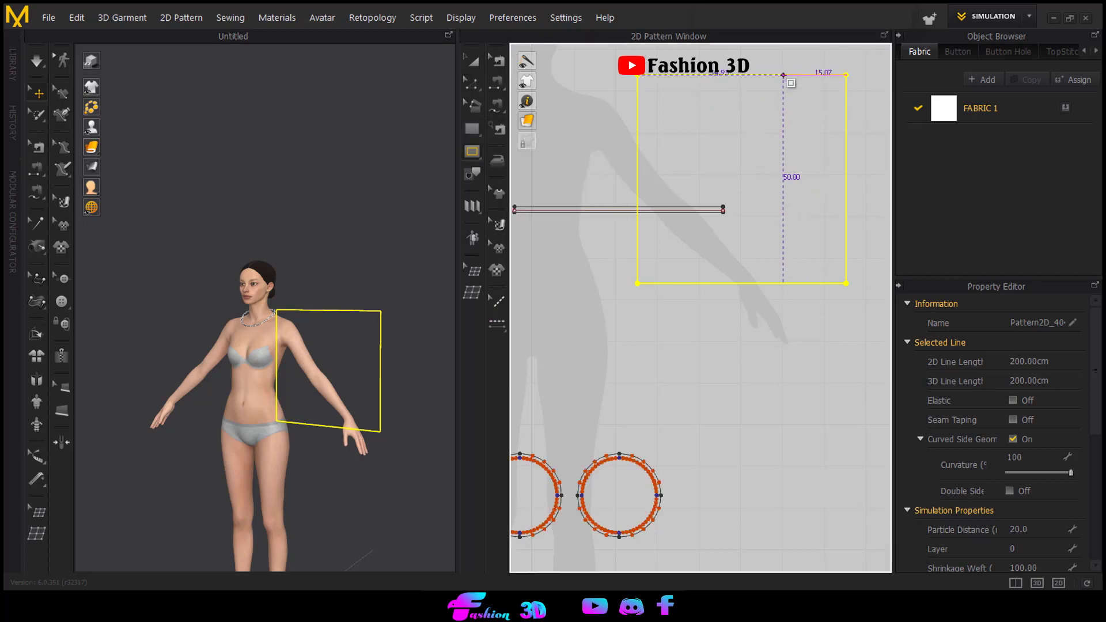
pyautogui.click(784, 74)
pyautogui.click(569, 452)
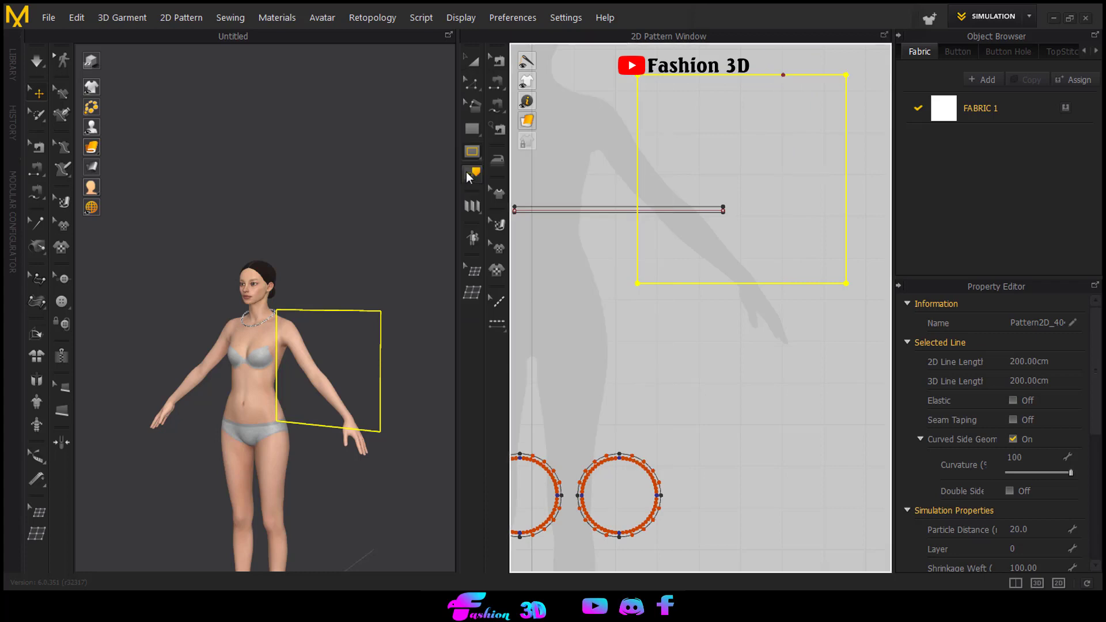
# Draw a vertical internal line across the full 50 cm height of the square pattern, about 33 cm from its left edge
pyautogui.click(472, 151)
pyautogui.click(518, 171)
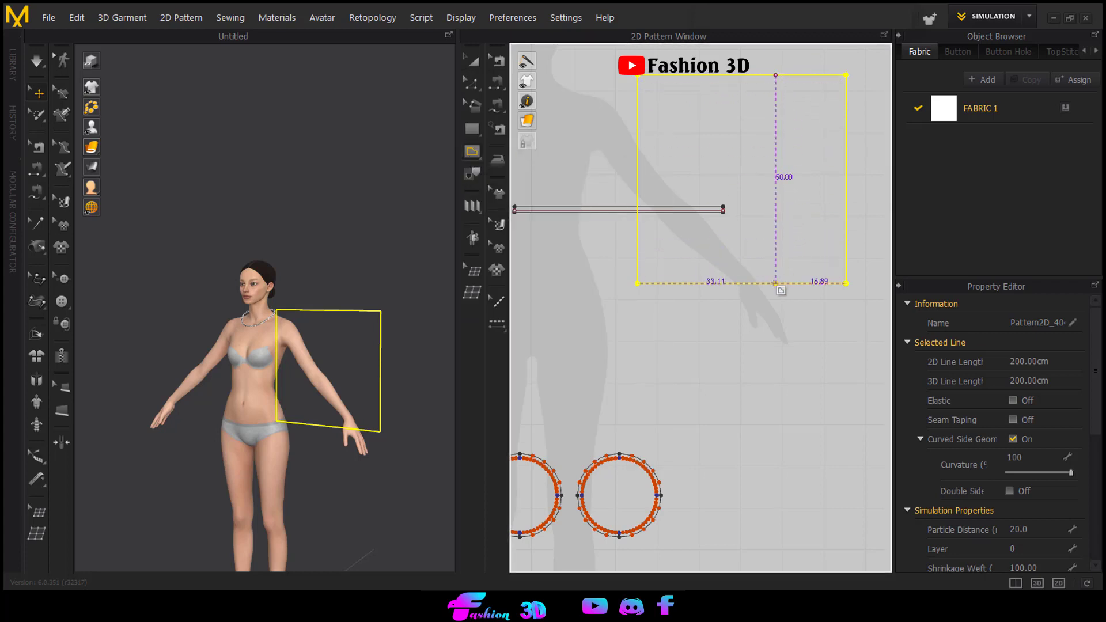
pyautogui.click(775, 283)
# Apply the default topstitch along the square pattern's vertical internal line and view the chain beside the avatar
pyautogui.click(497, 323)
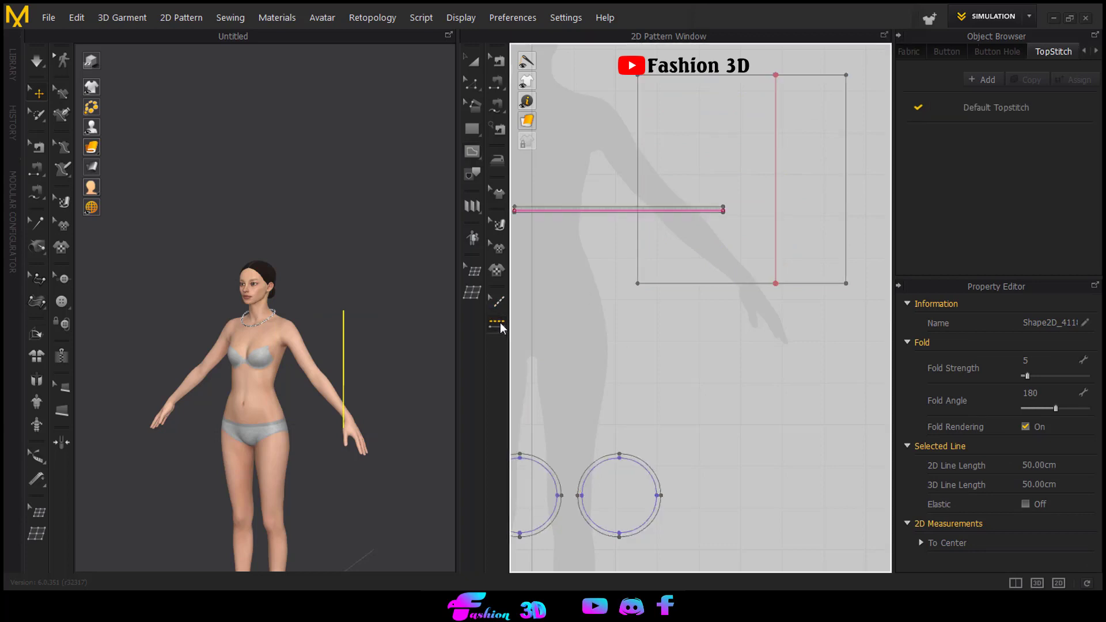
pyautogui.click(775, 221)
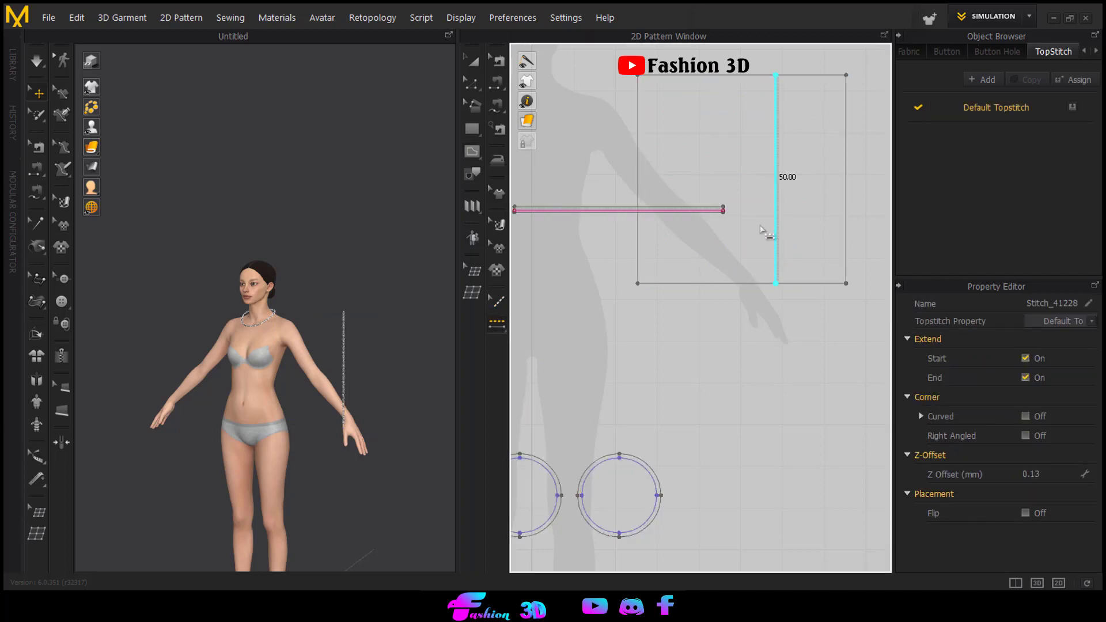
pyautogui.scroll(3, 411, 372)
pyautogui.click(413, 371)
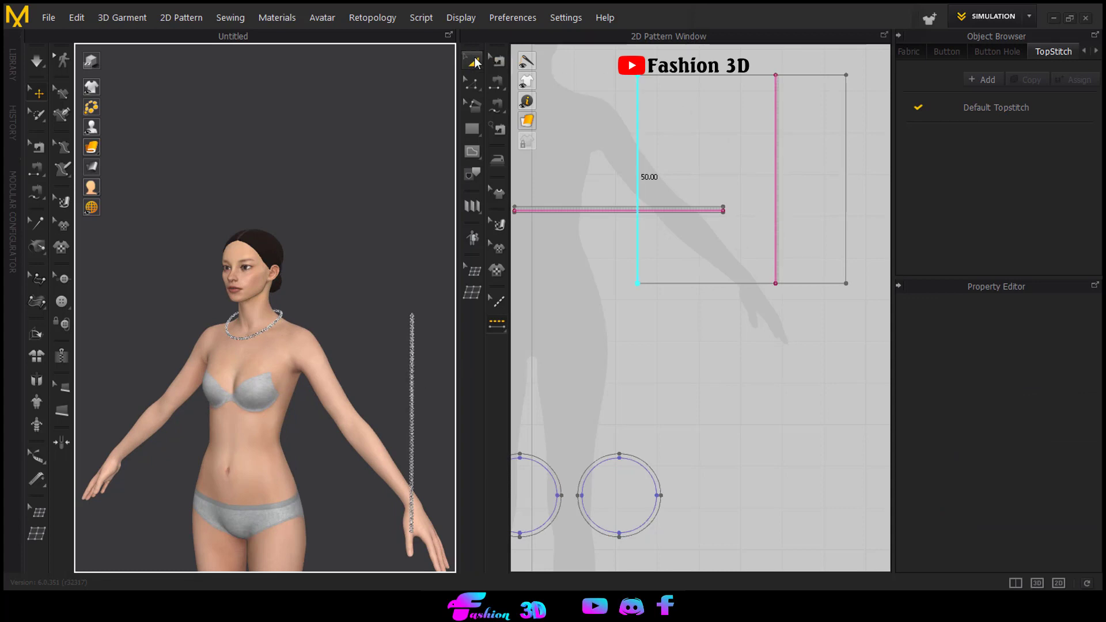
# Select the square pattern and move it sideways in 3D across the avatar's arm toward the torso
pyautogui.click(797, 163)
pyautogui.click(408, 369)
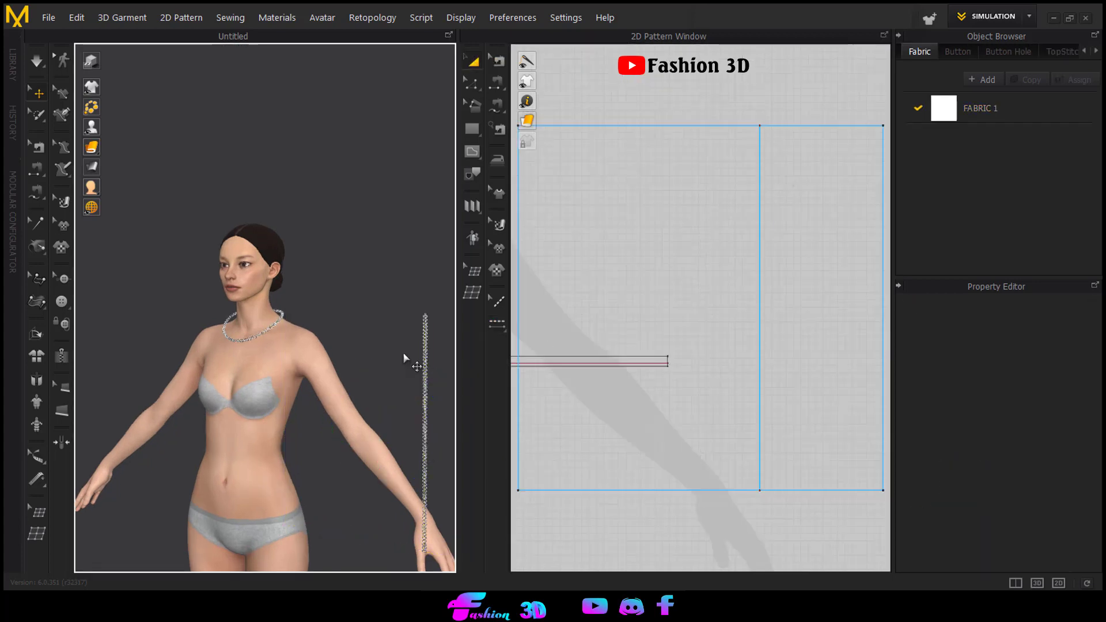
pyautogui.scroll(-4, 719, 239)
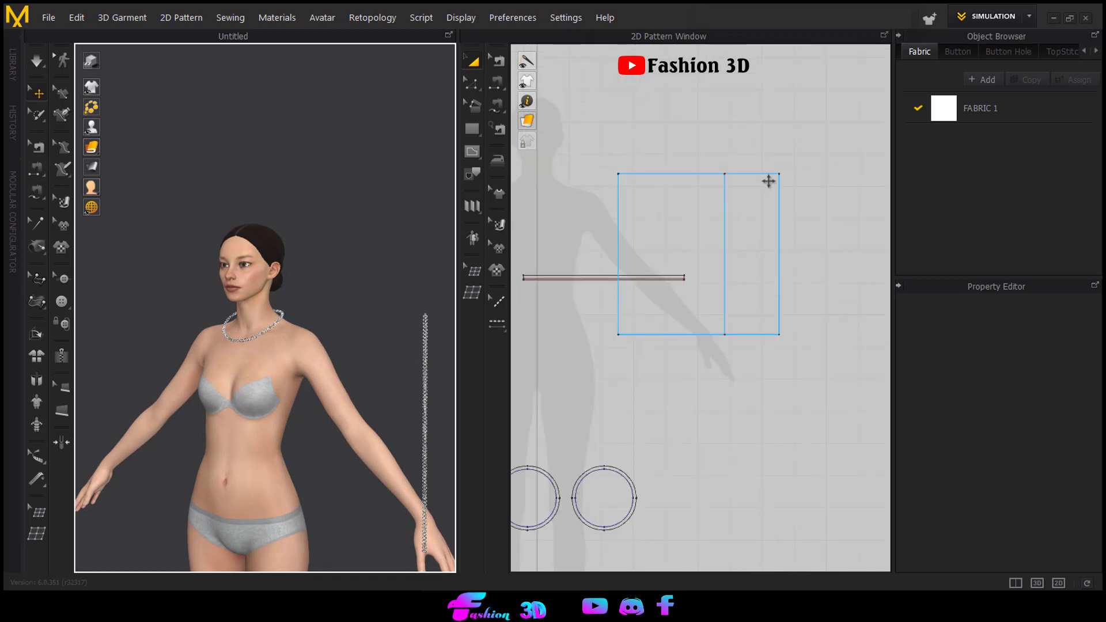
pyautogui.click(769, 182)
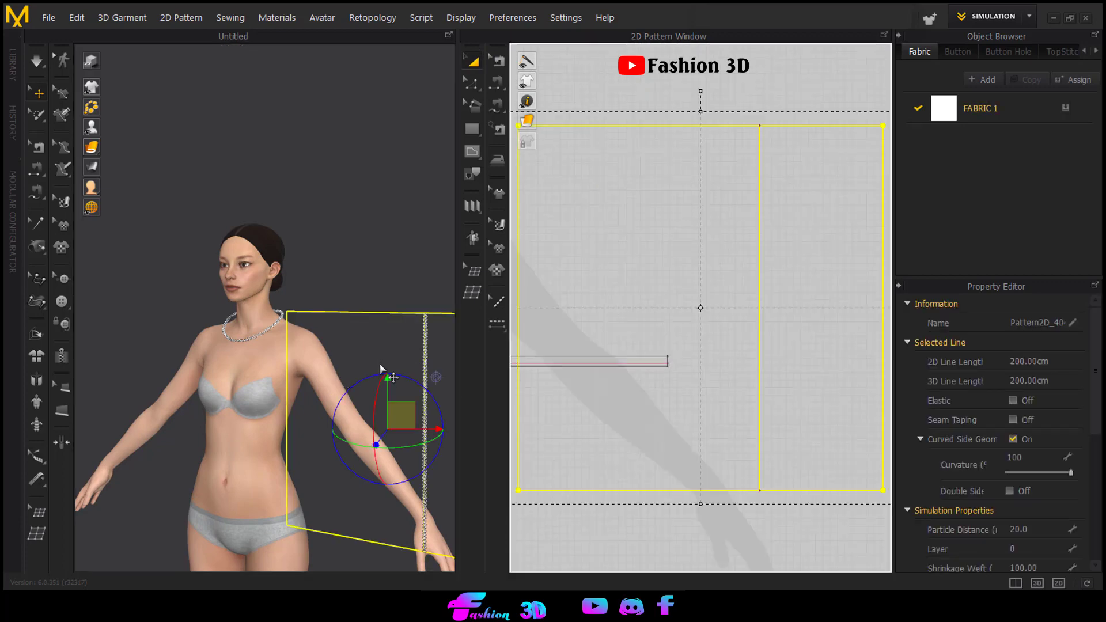
pyautogui.scroll(-3, 336, 350)
pyautogui.moveTo(340, 353); pyautogui.dragTo(371, 357, button='right')
pyautogui.scroll(5, 378, 369)
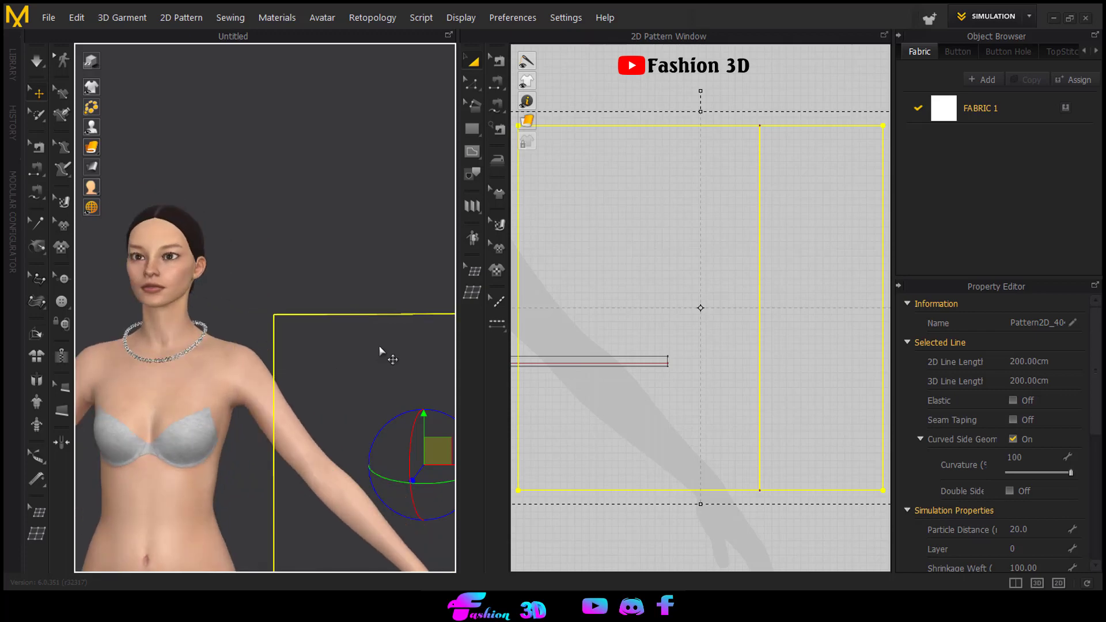
pyautogui.scroll(-5, 389, 375)
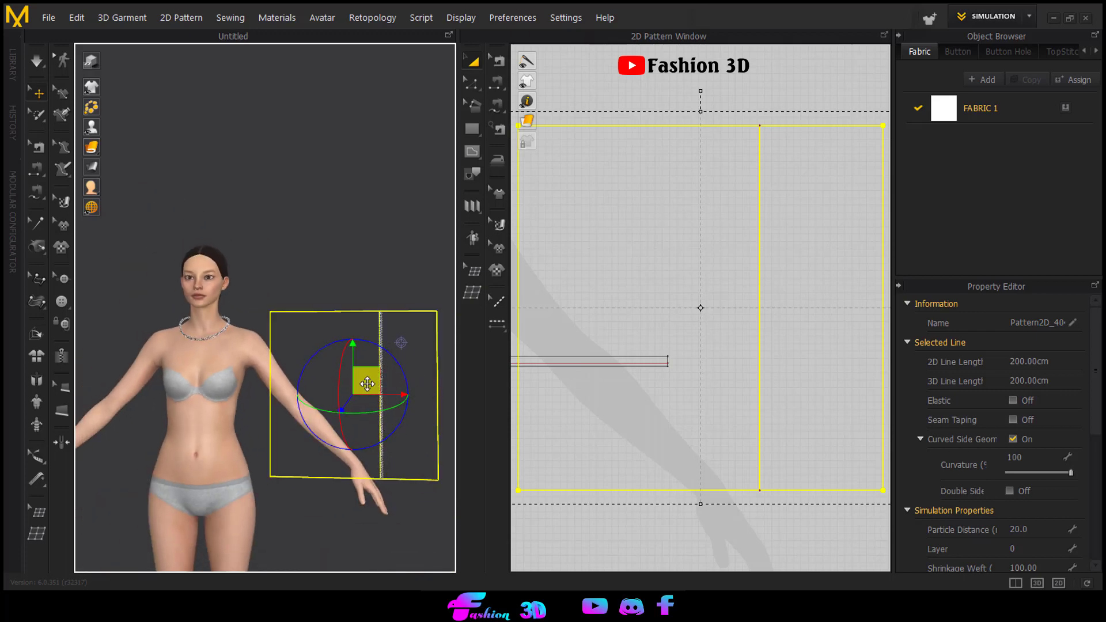
pyautogui.moveTo(367, 381); pyautogui.dragTo(259, 382)
# Examine the vertical chain topstitch up close and from a distance with the square pattern deselected
pyautogui.scroll(8, 356, 375)
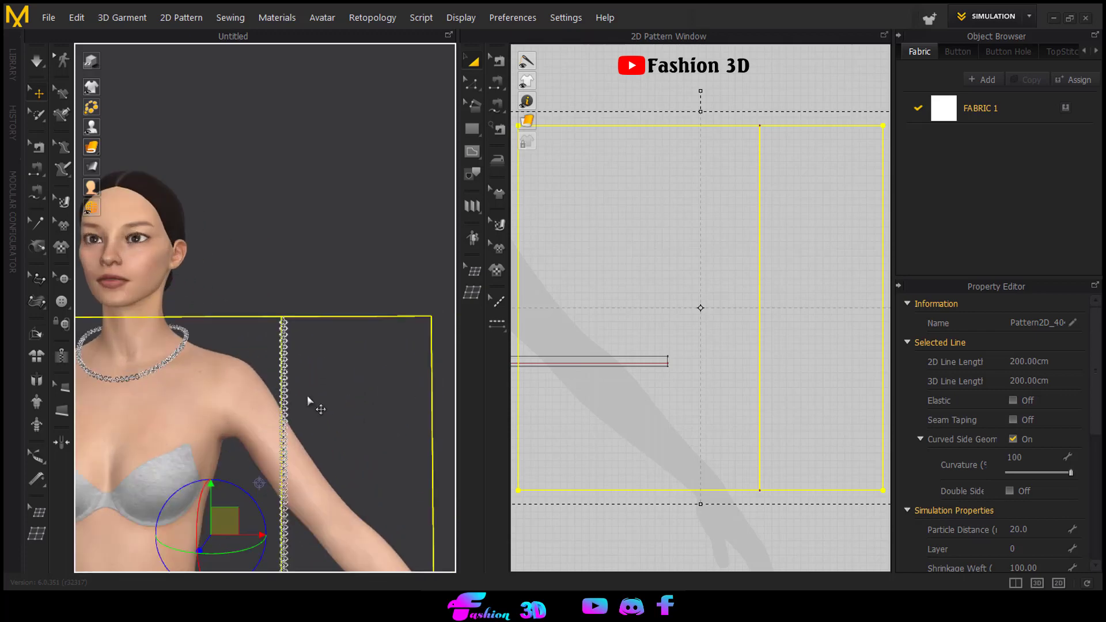
pyautogui.click(315, 348)
pyautogui.moveTo(316, 349); pyautogui.dragTo(318, 443, button='right')
pyautogui.scroll(-3, 363, 388)
pyautogui.scroll(10, 247, 378)
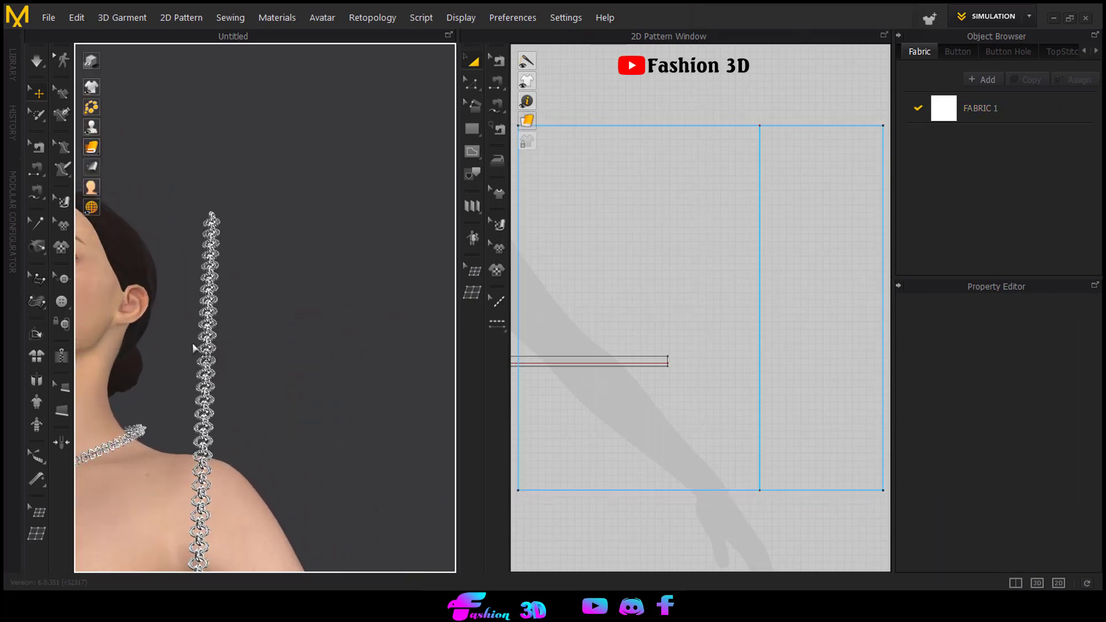
pyautogui.moveTo(247, 378); pyautogui.dragTo(266, 362, button='middle')
pyautogui.scroll(-4, 266, 362)
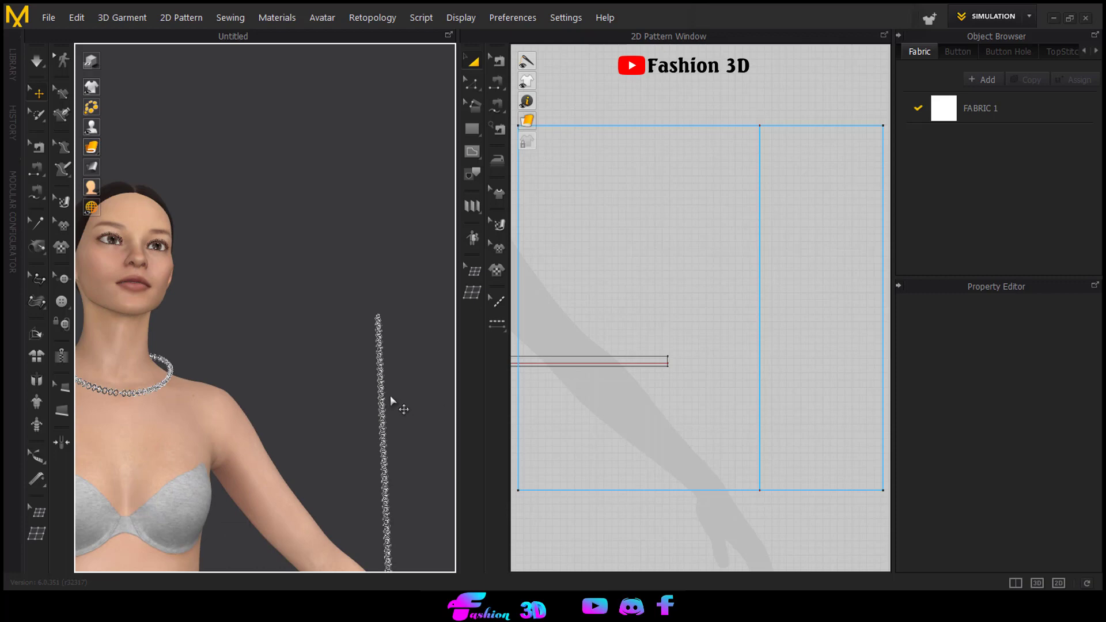
pyautogui.scroll(-5, 378, 374)
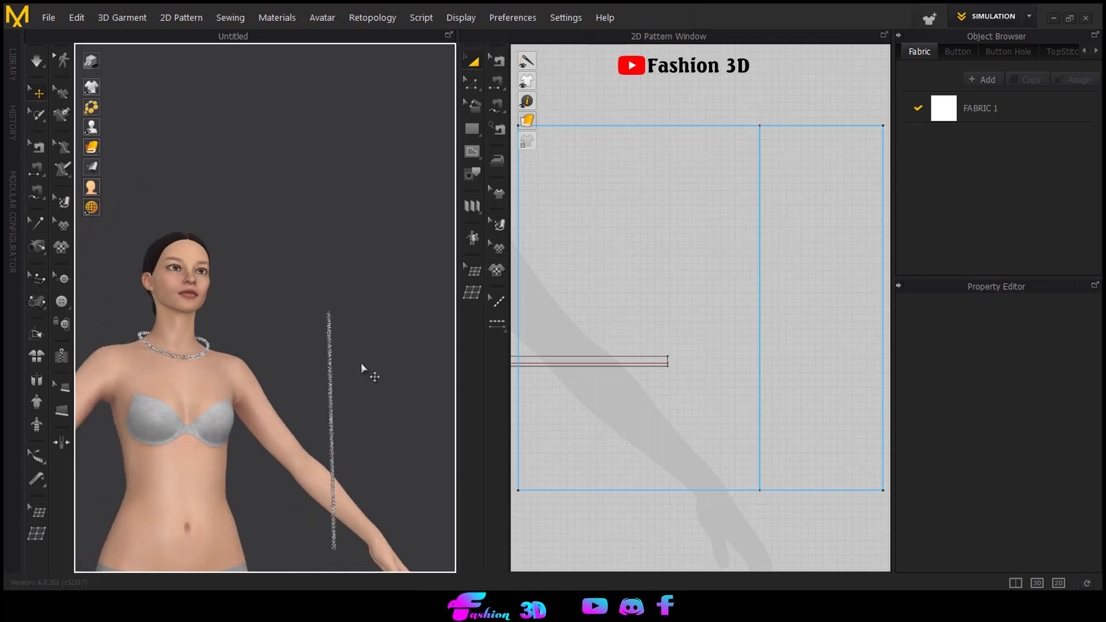
pyautogui.scroll(-3, 711, 260)
# Place the square pattern on the arrangement point at the front centre of the avatar's torso and view it from the front
pyautogui.click(687, 291)
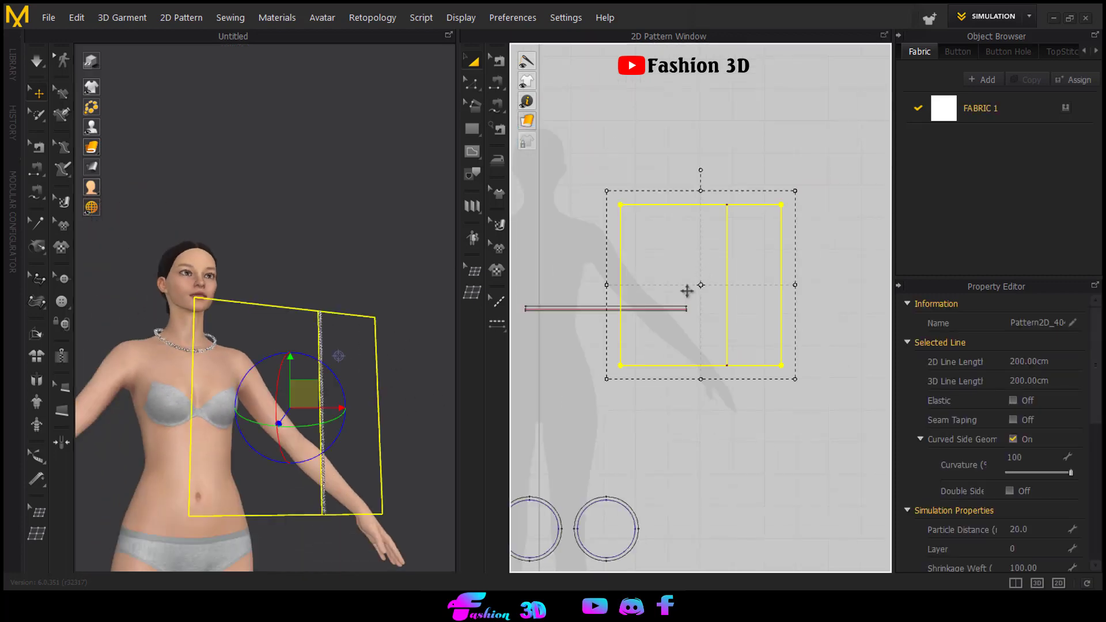
pyautogui.hotkey('shift', 'f')
pyautogui.click(208, 442)
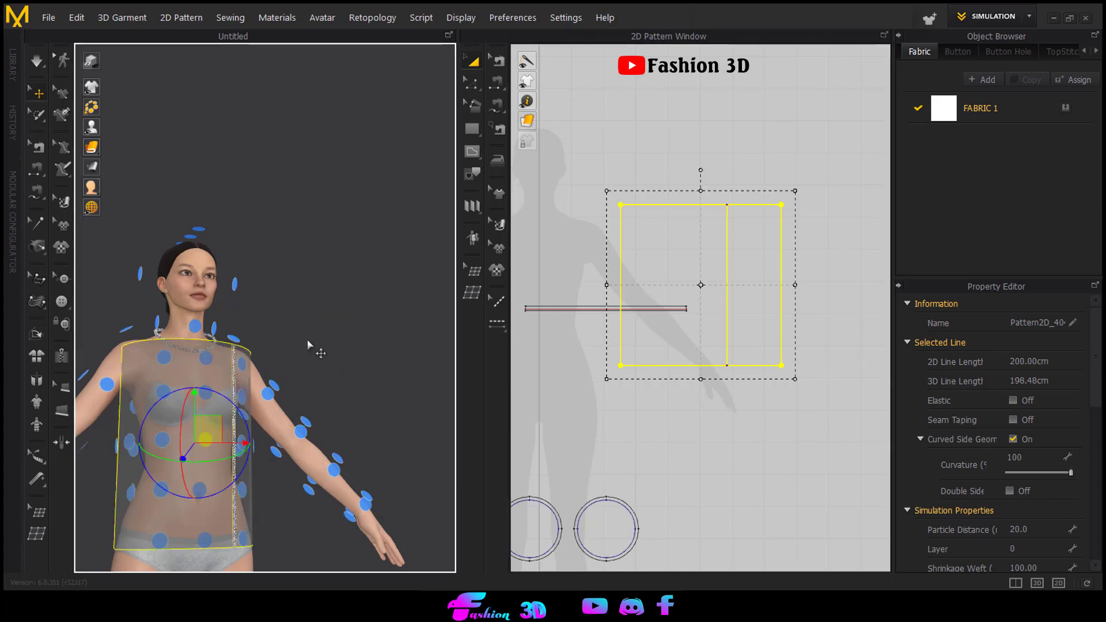
pyautogui.click(307, 340)
pyautogui.press('2')
# Examine the vertical chain against the avatar's chest up close with the arrangement points hidden
pyautogui.scroll(1, 225, 403)
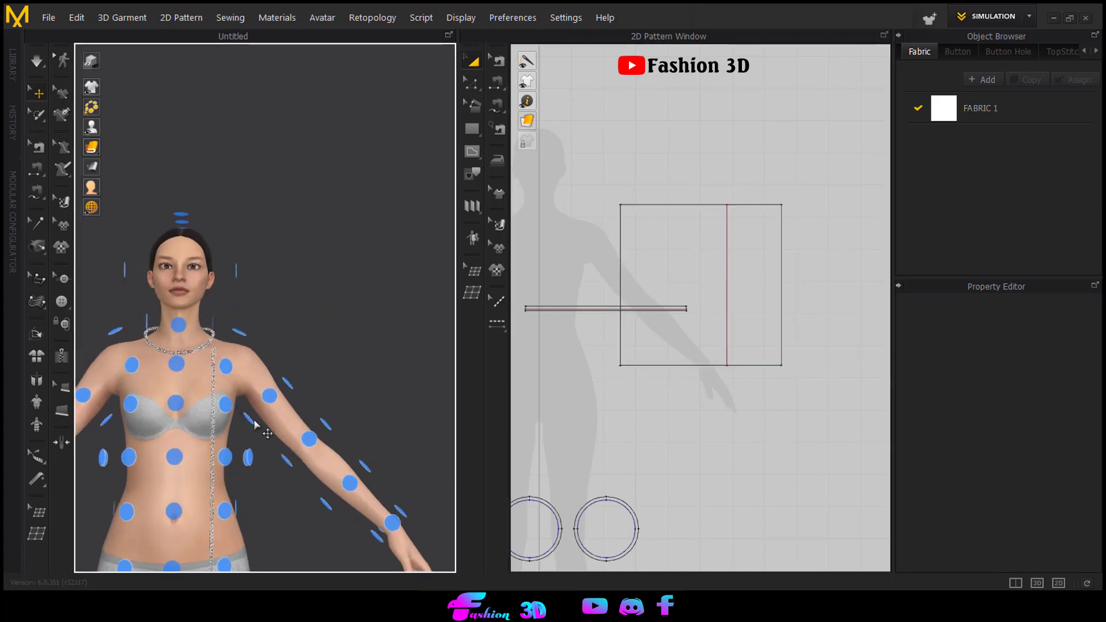
pyautogui.scroll(3, 254, 423)
pyautogui.click(171, 460)
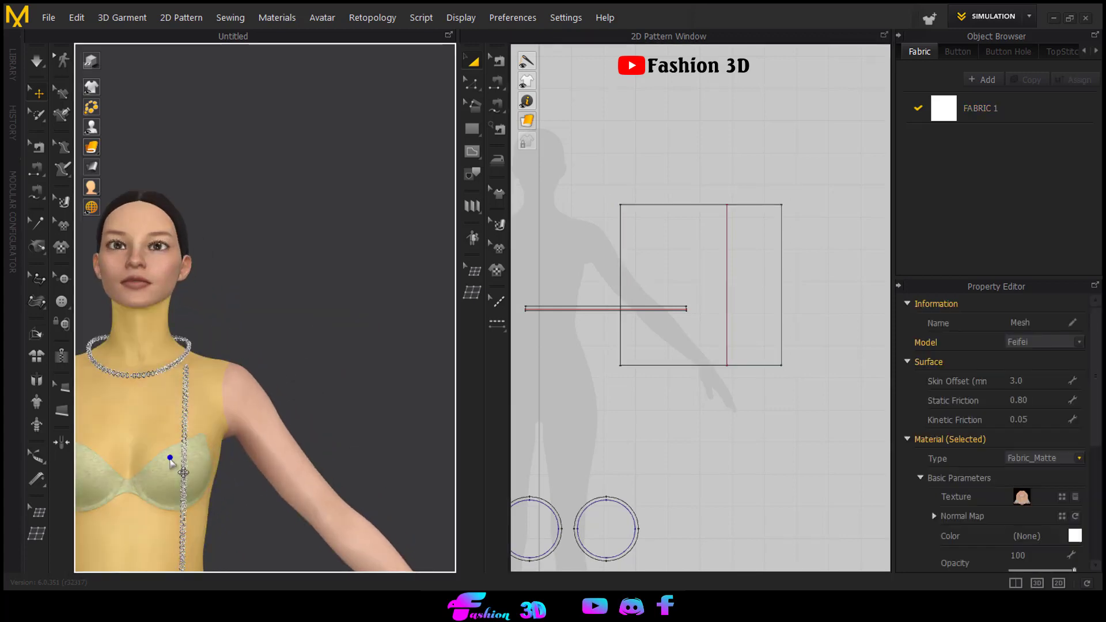
pyautogui.scroll(8, 171, 461)
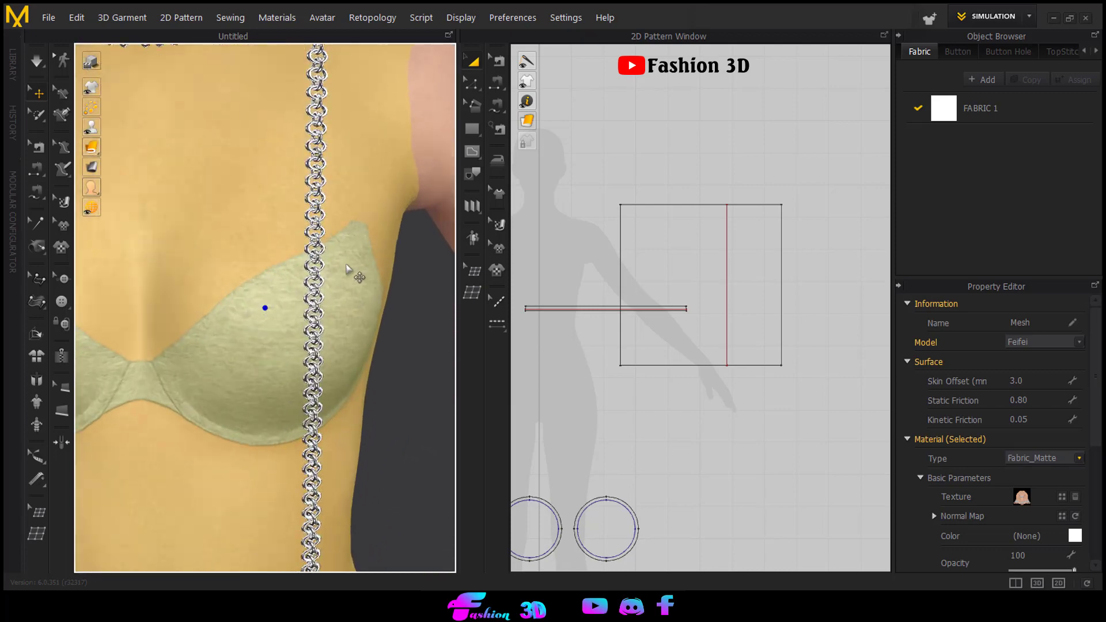
pyautogui.scroll(-4, 346, 265)
pyautogui.scroll(-3, 379, 376)
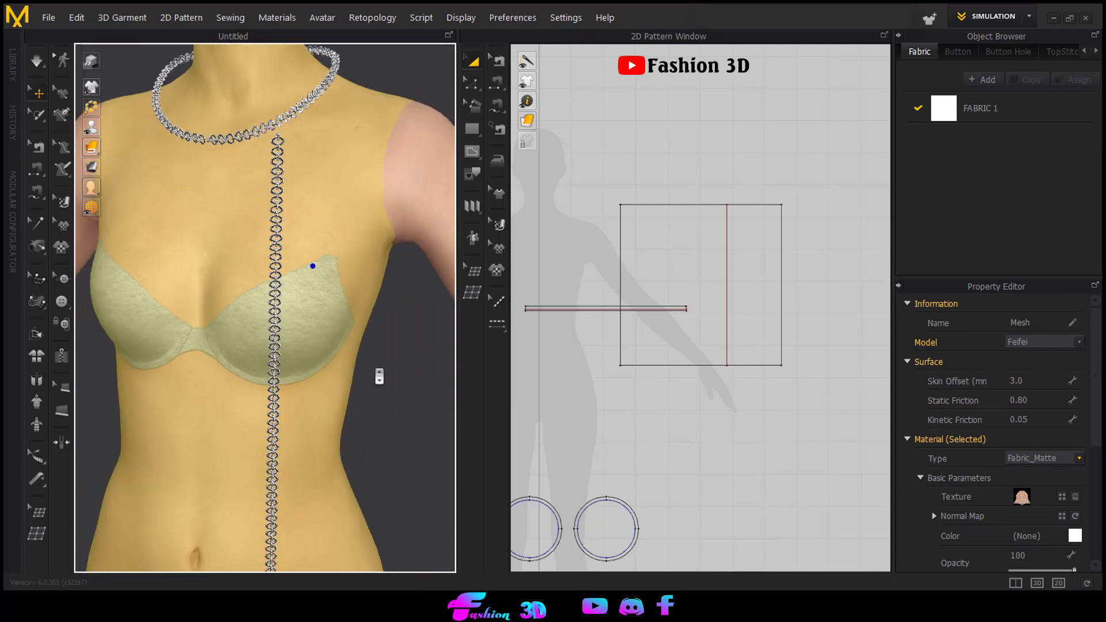
pyautogui.scroll(-2, 379, 376)
pyautogui.moveTo(309, 395); pyautogui.dragTo(368, 389, button='right')
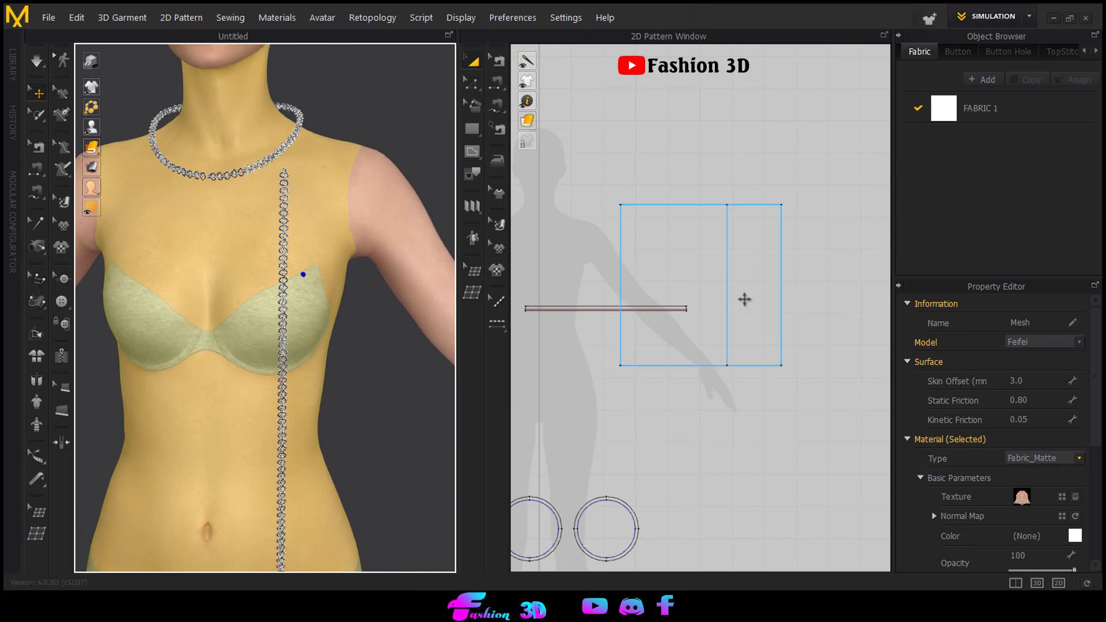
# Select the topstitch on the square pattern's vertical internal line for editing
pyautogui.click(568, 229)
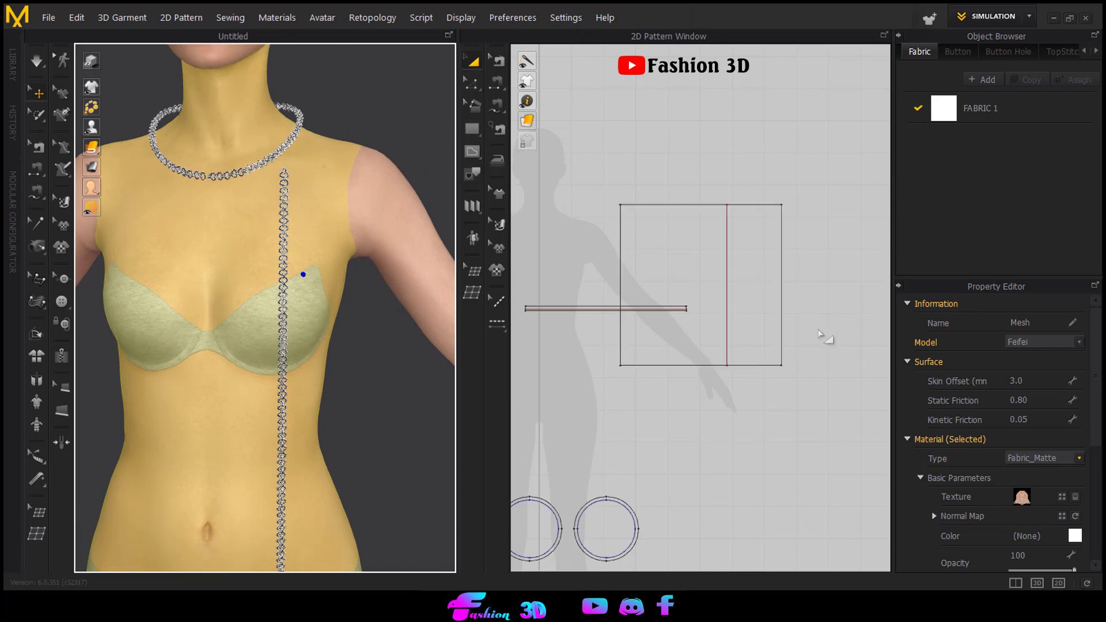
pyautogui.click(729, 284)
pyautogui.click(497, 324)
pyautogui.scroll(4, 732, 291)
pyautogui.press('z')
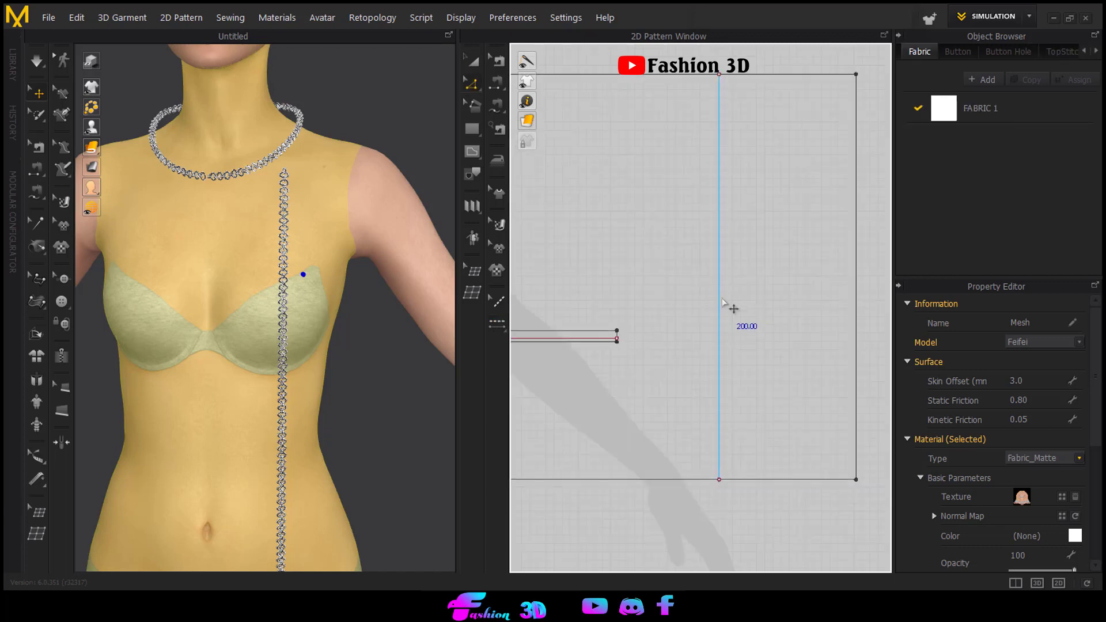
pyautogui.click(720, 298)
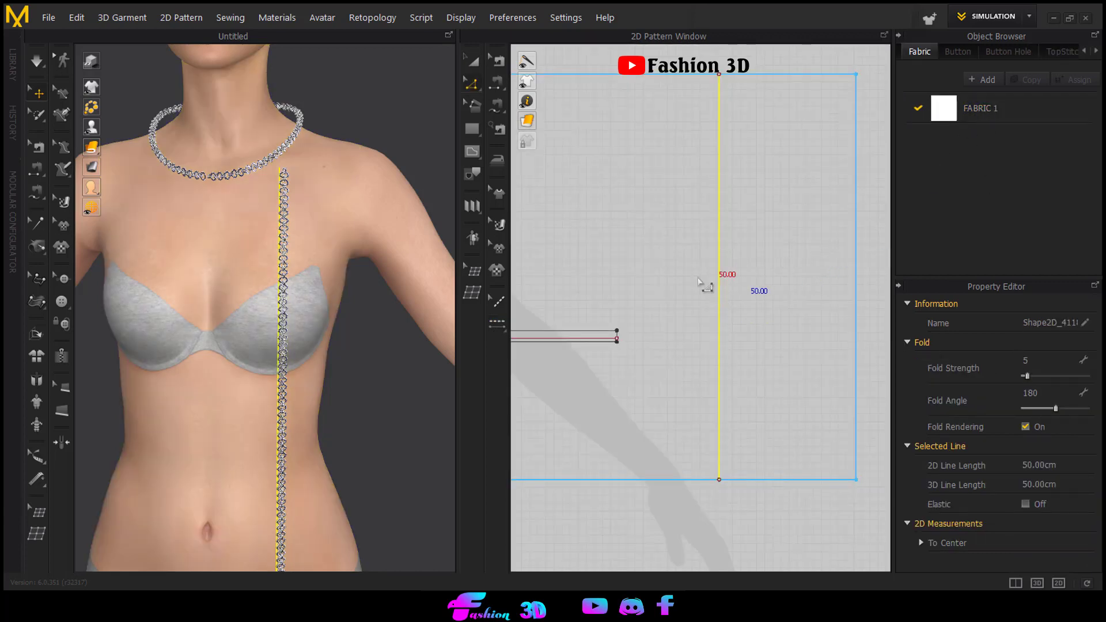
pyautogui.click(498, 301)
pyautogui.click(720, 301)
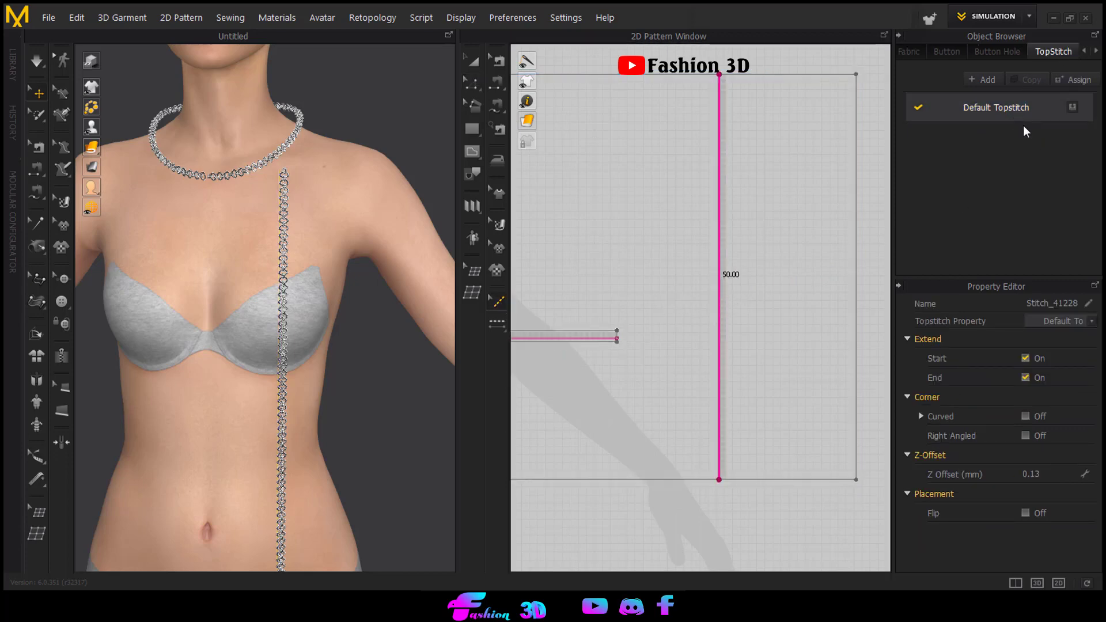
# Set the Default Topstitch's number of lines to 2 and inspect the doubled chains on the avatar
pyautogui.click(1043, 113)
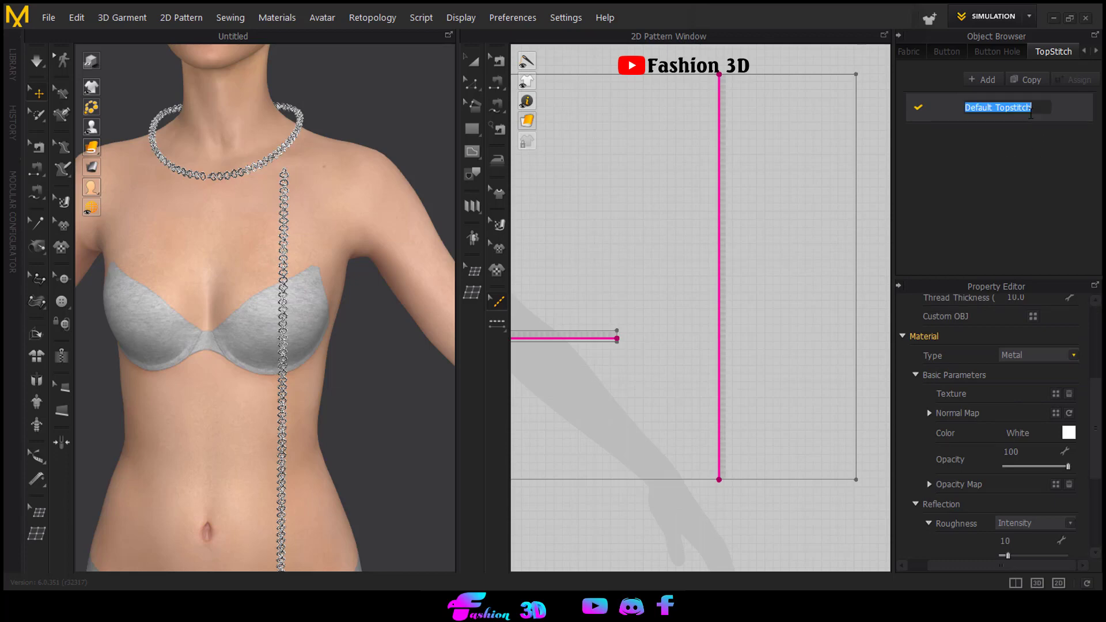
pyautogui.scroll(3, 991, 310)
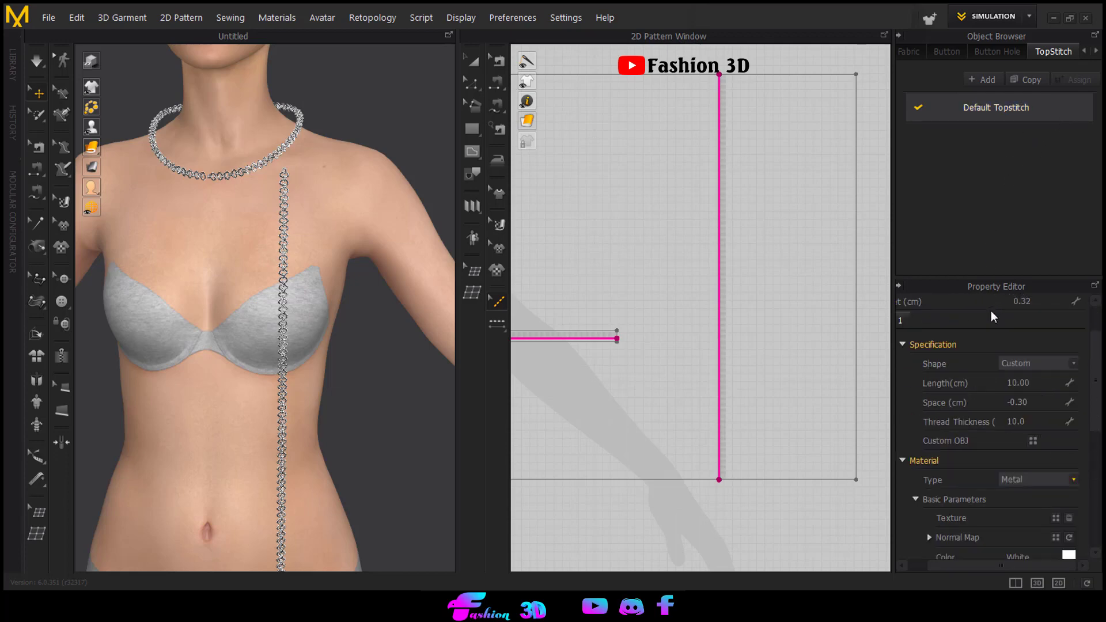
pyautogui.scroll(1, 991, 322)
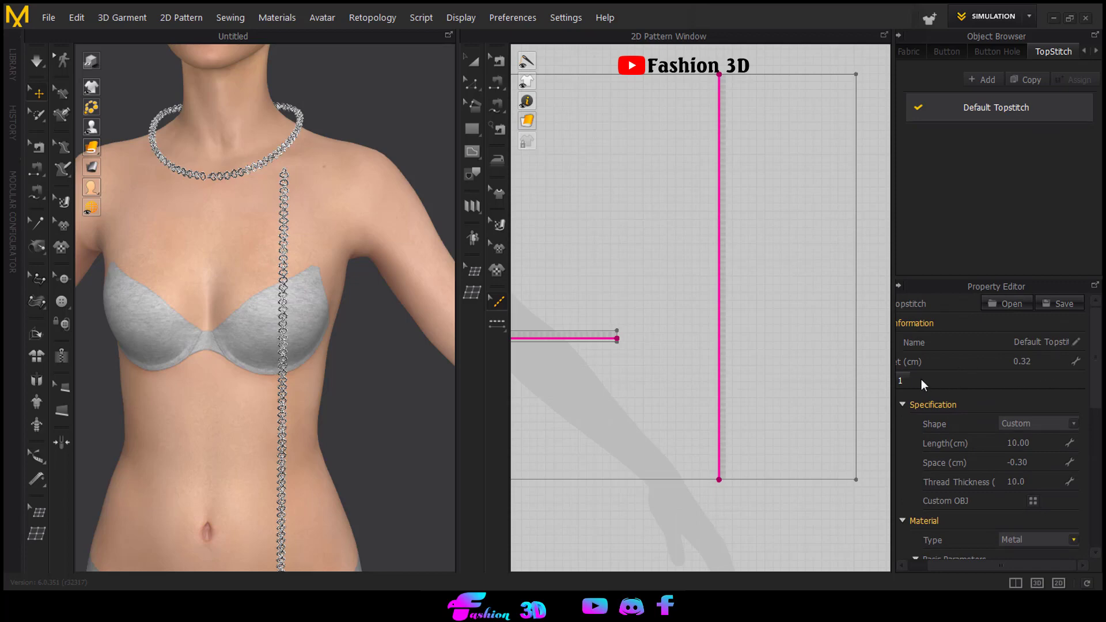
pyautogui.scroll(-12, 922, 398)
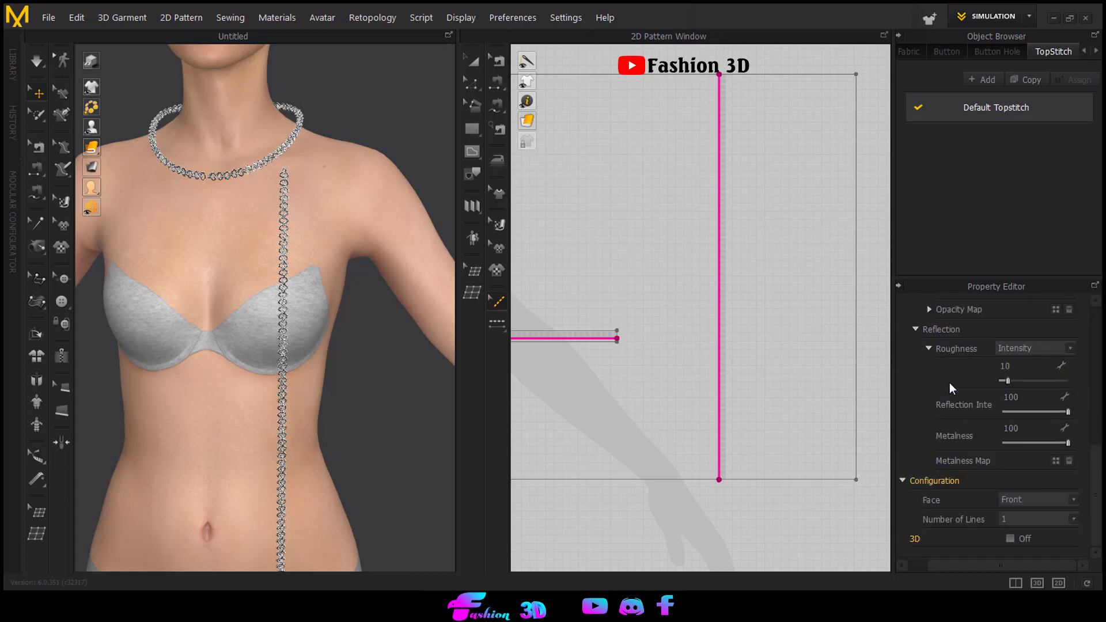
pyautogui.click(1074, 519)
pyautogui.click(1022, 552)
pyautogui.scroll(10, 312, 340)
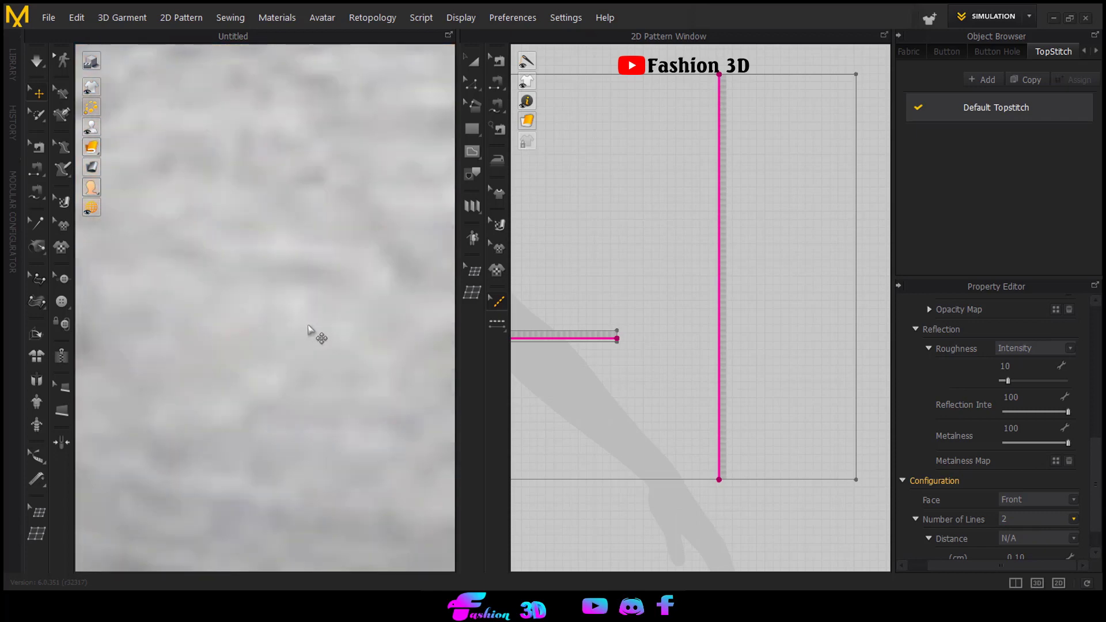
pyautogui.scroll(-8, 308, 329)
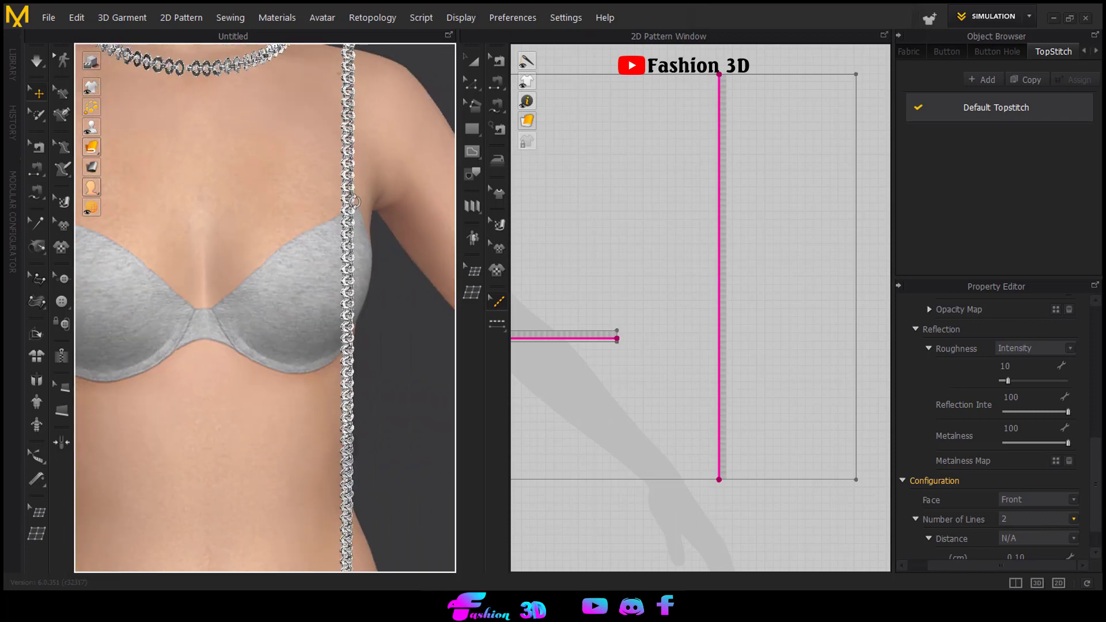
pyautogui.scroll(-2, 332, 375)
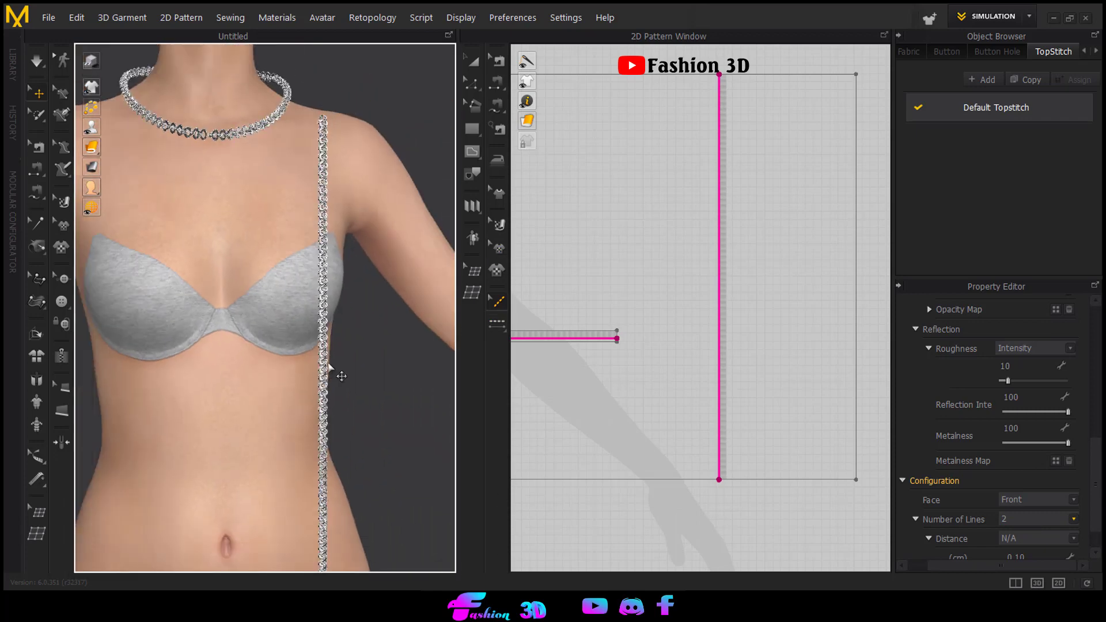
pyautogui.scroll(-3, 340, 374)
pyautogui.moveTo(323, 365)
pyautogui.mouseDown(button='right')
pyautogui.moveTo(361, 363)
pyautogui.moveTo(310, 349)
pyautogui.mouseUp(button='right')
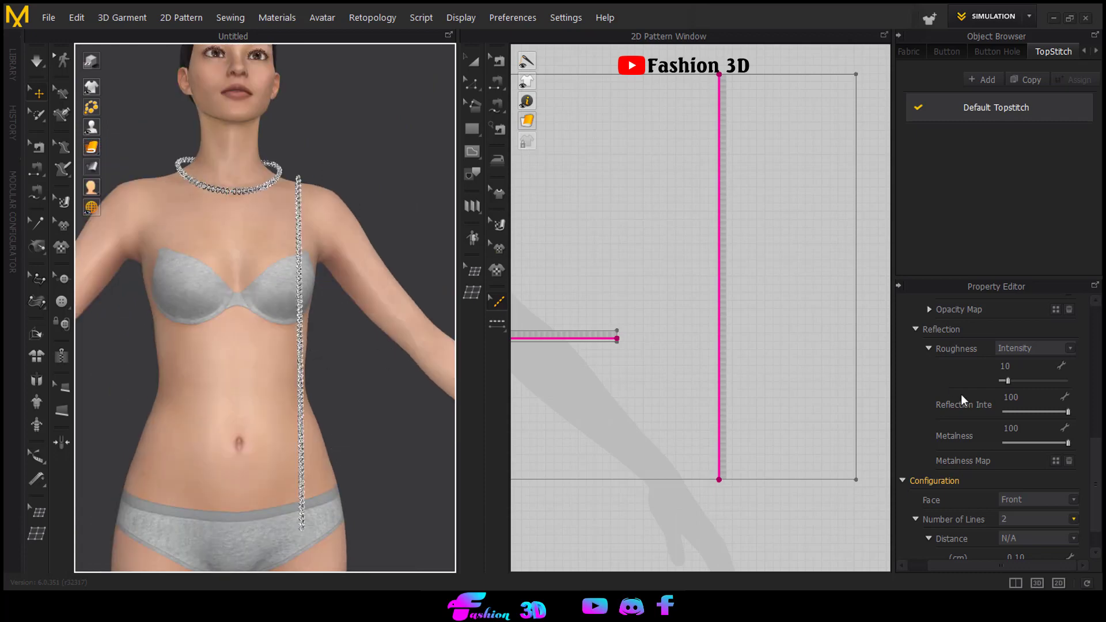
# Return the Default Topstitch's number of lines to 1
pyautogui.scroll(-2, 1066, 471)
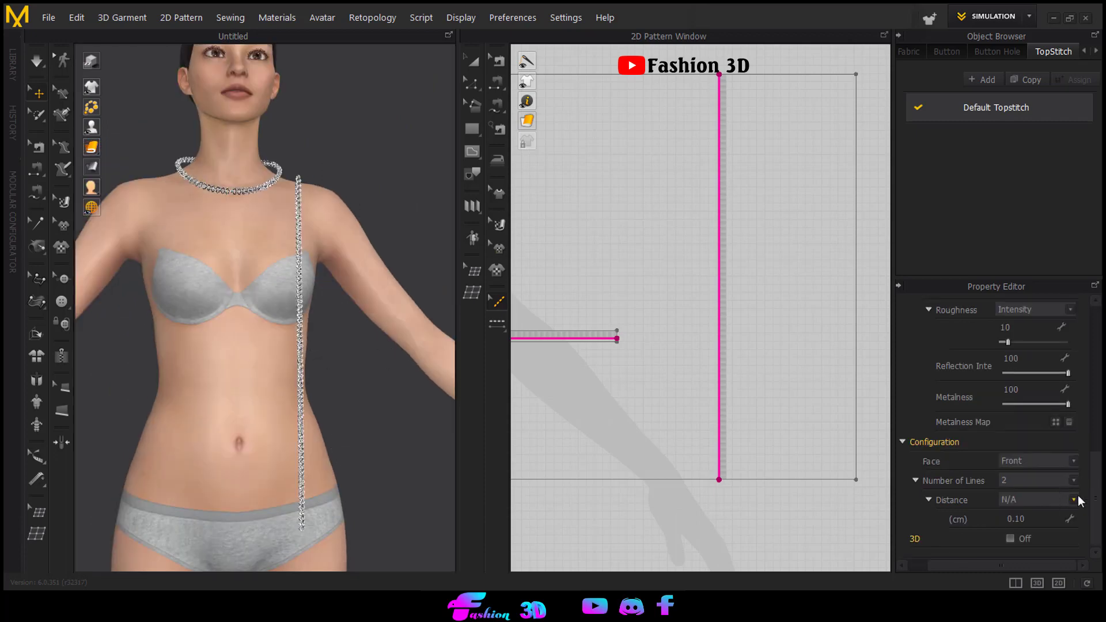
pyautogui.scroll(6, 1082, 470)
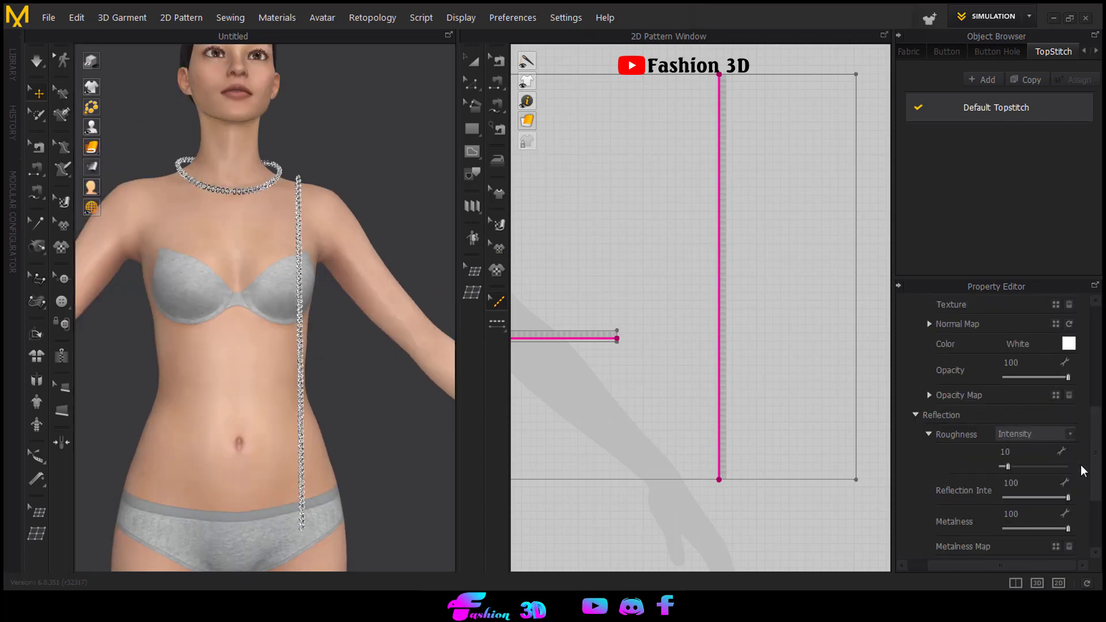
pyautogui.scroll(-6, 1079, 460)
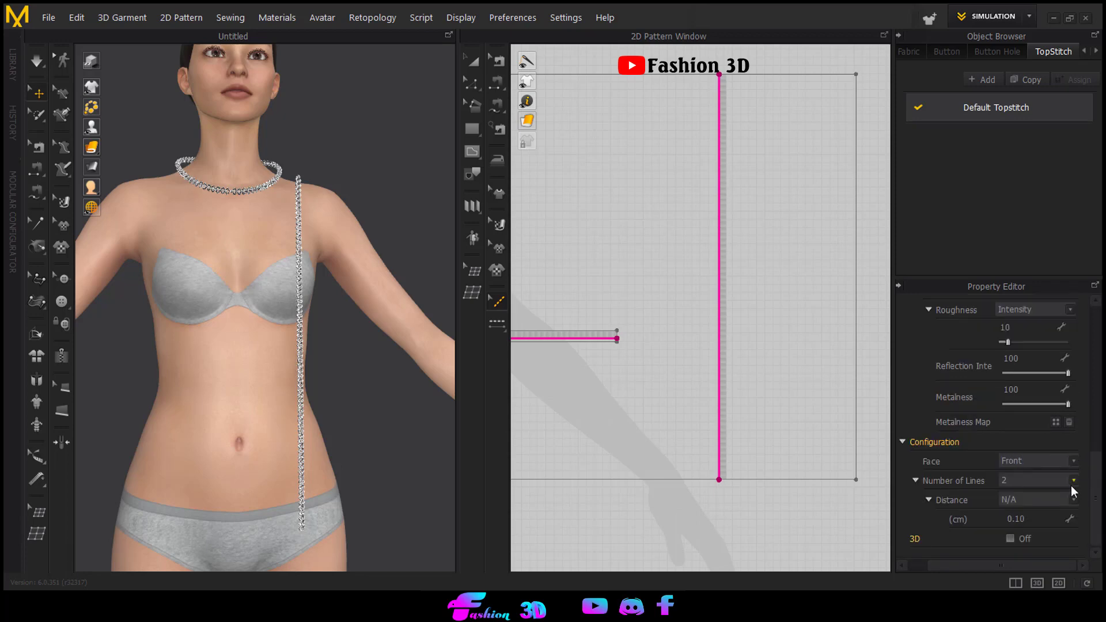
pyautogui.click(1075, 482)
pyautogui.click(639, 476)
pyautogui.hotkey('ctrl', 'z')
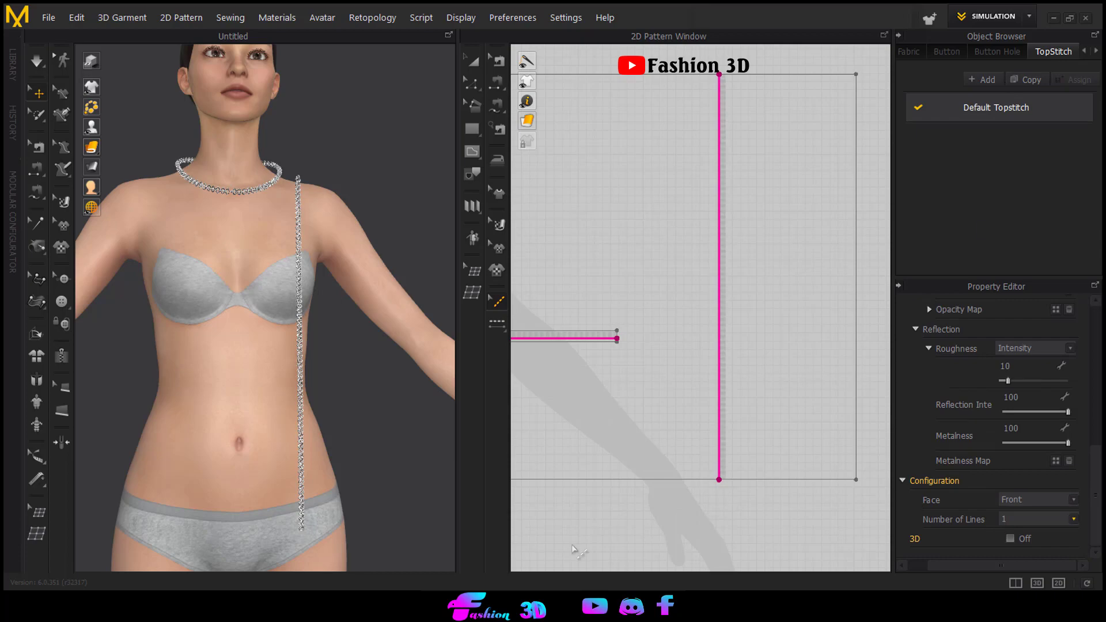